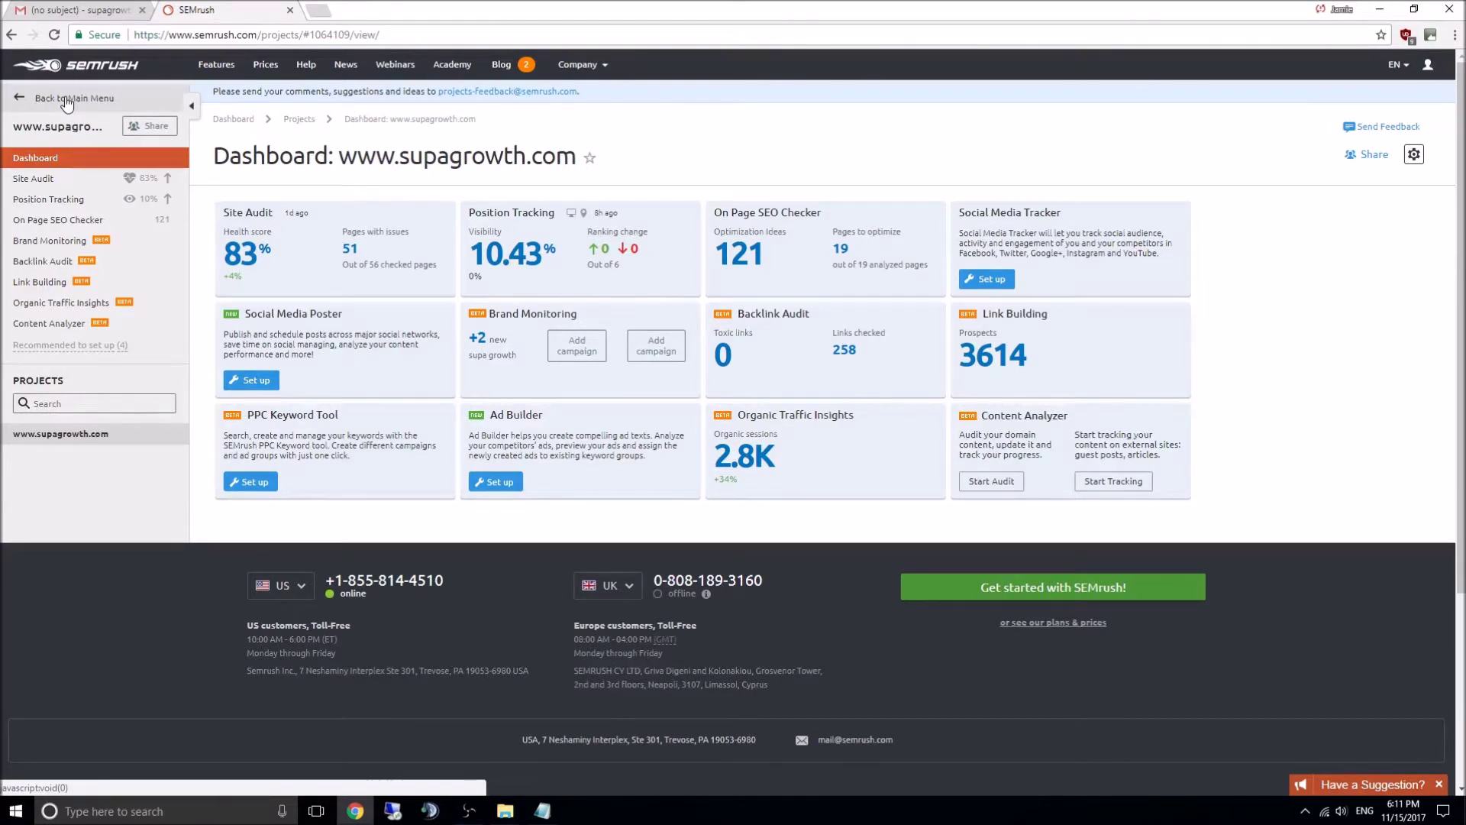
- Go from the project back to the main menu and open Domain Analytics > Overview
{"action": "left_click", "coordinate": [66, 102]}
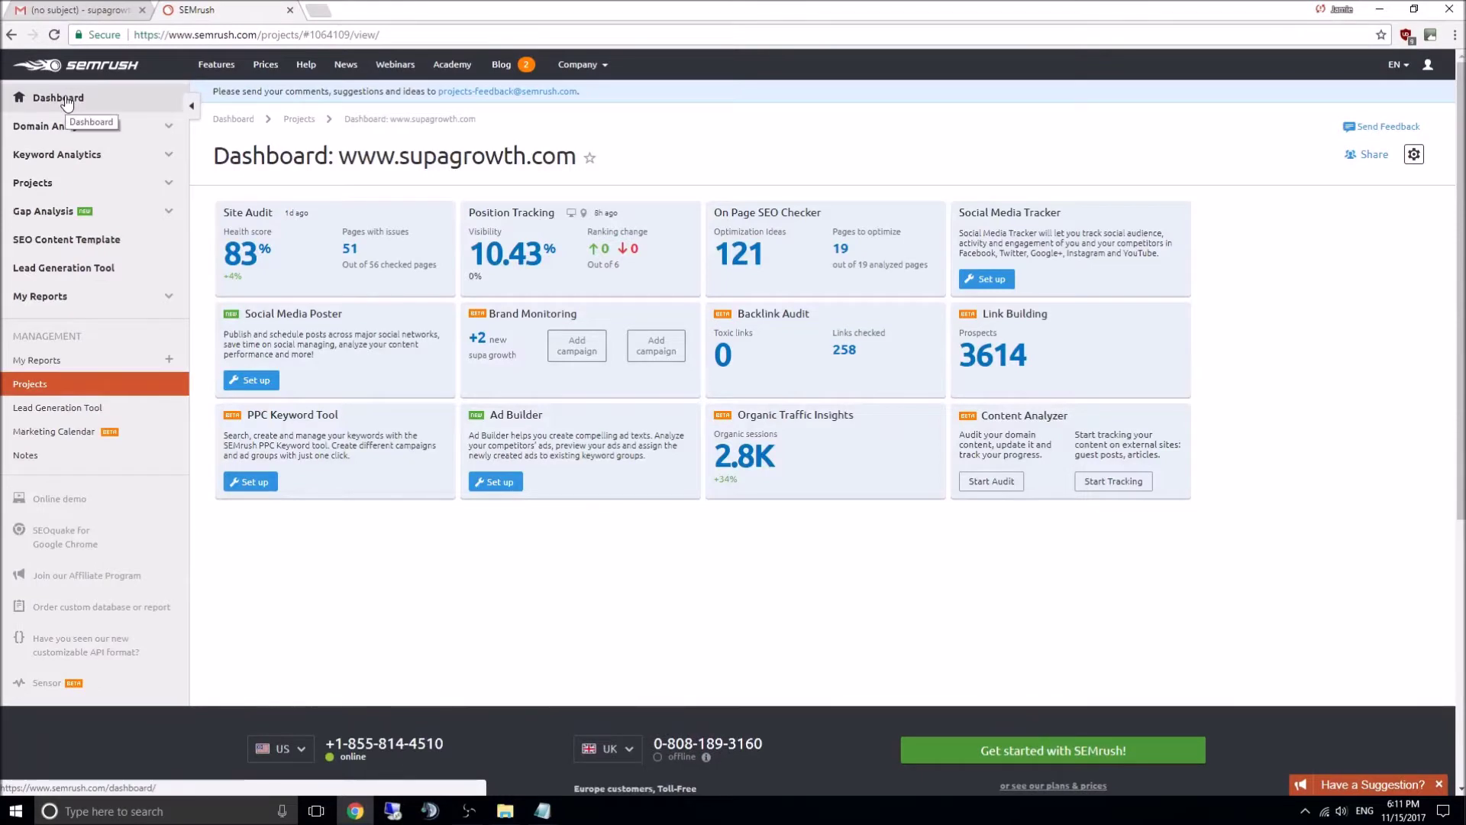
{"action": "left_click", "coordinate": [92, 128]}
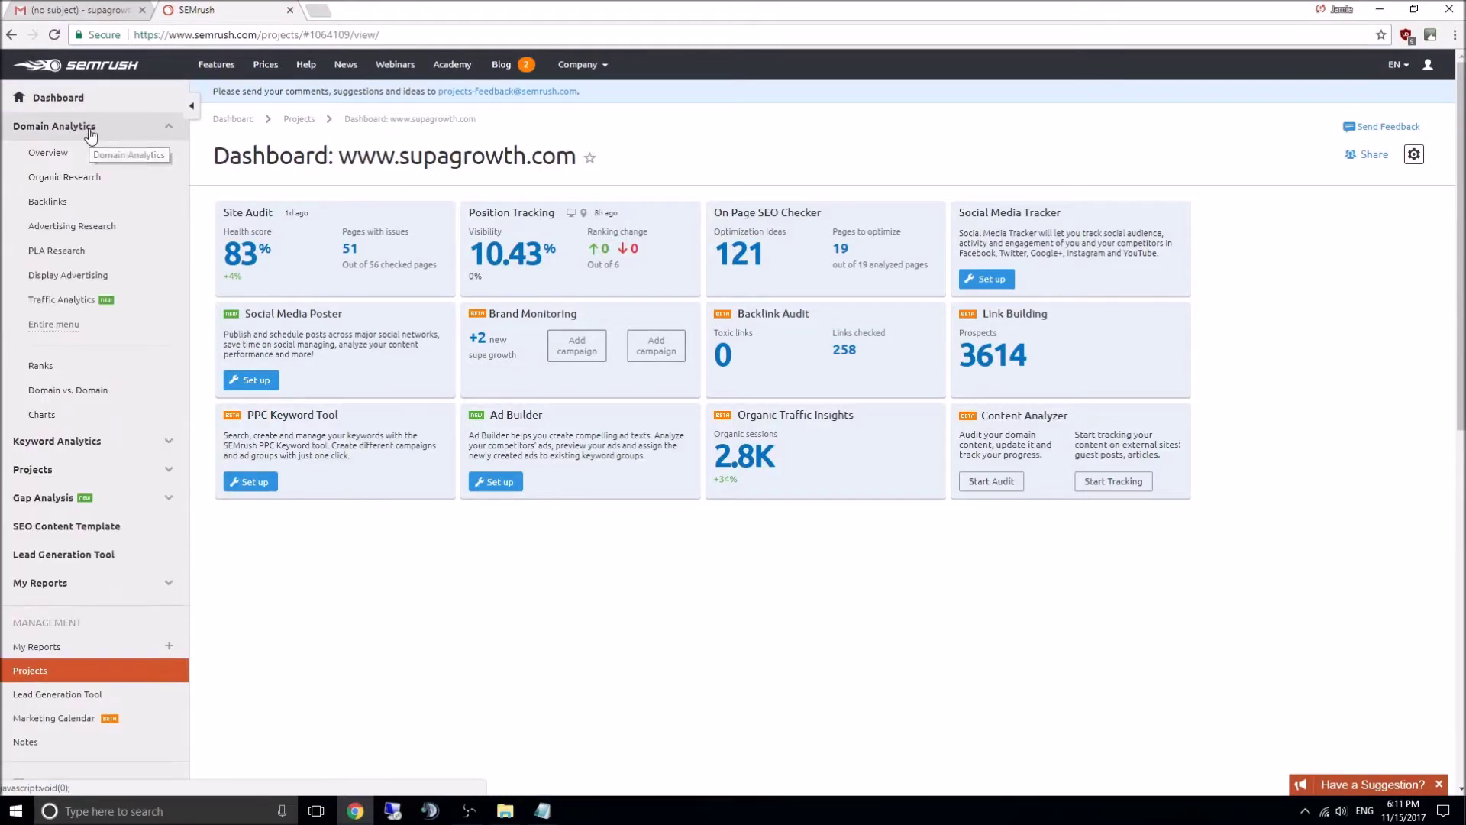
{"action": "left_click", "coordinate": [74, 157]}
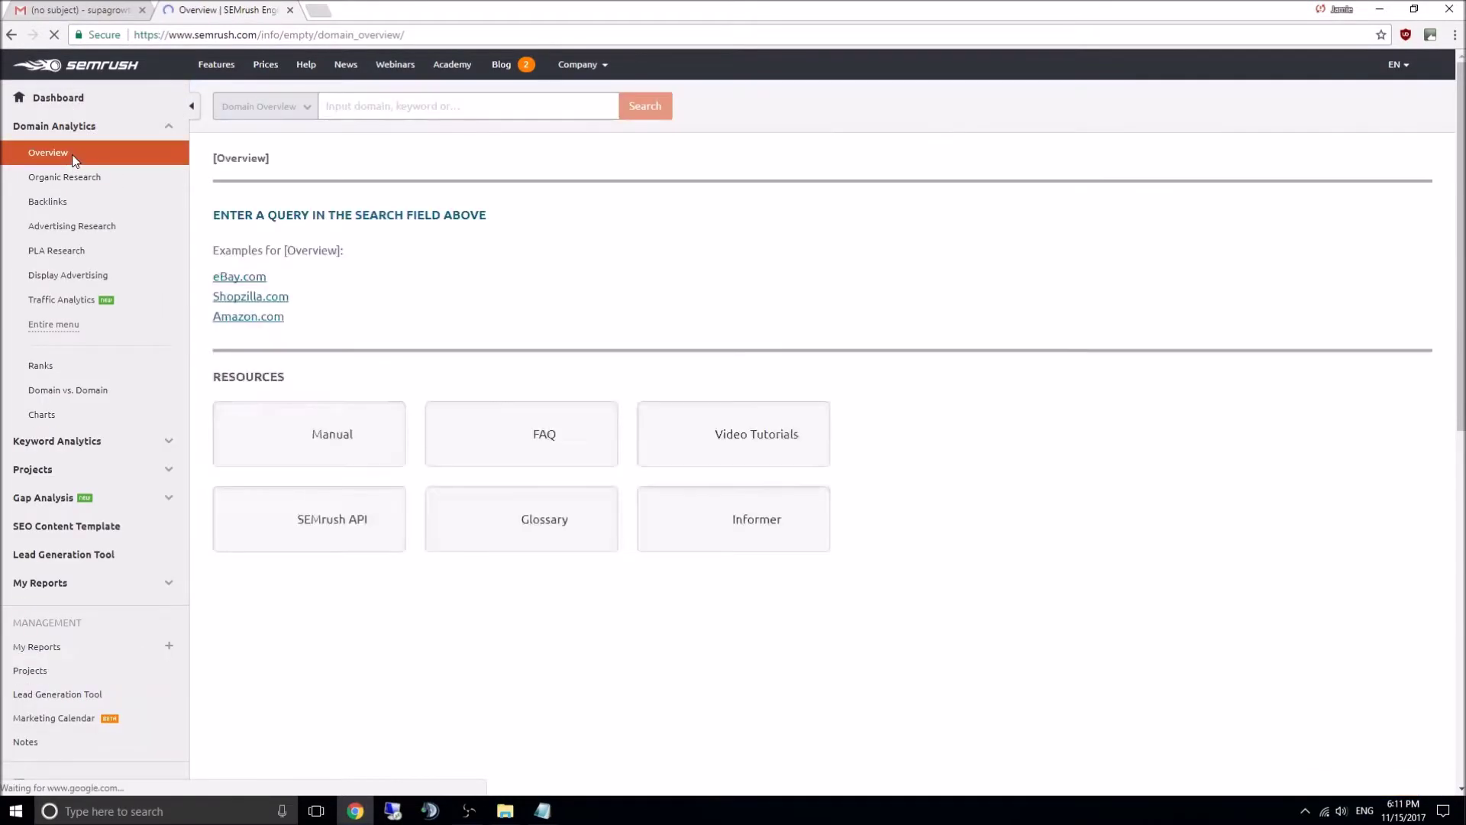
- Run the domain overview for smallseotools.com, then move to its Organic Research report
{"action": "left_click", "coordinate": [465, 111]}
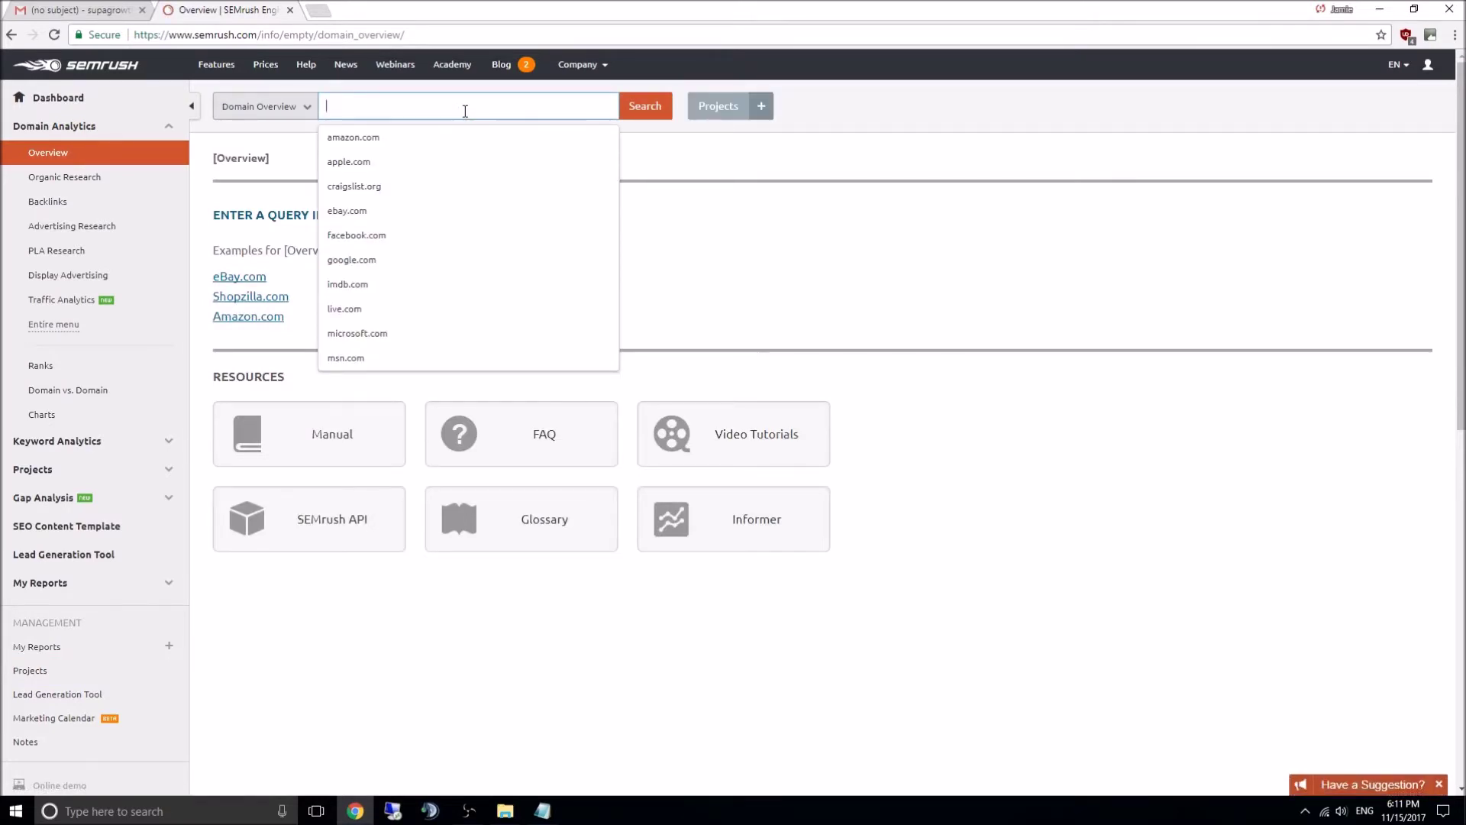
{"action": "type", "text": "sma"}
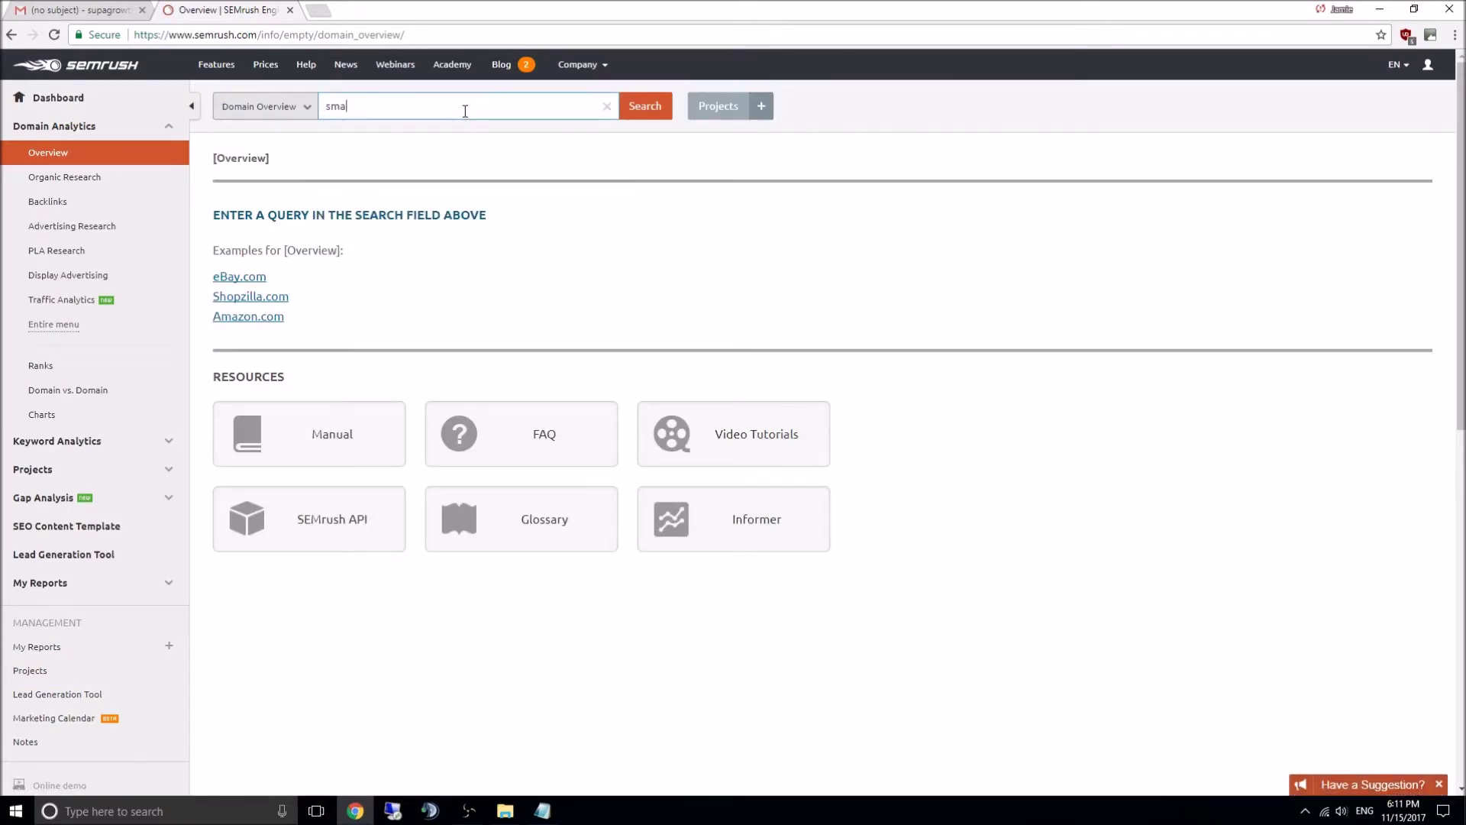
{"action": "type", "text": "llseot"}
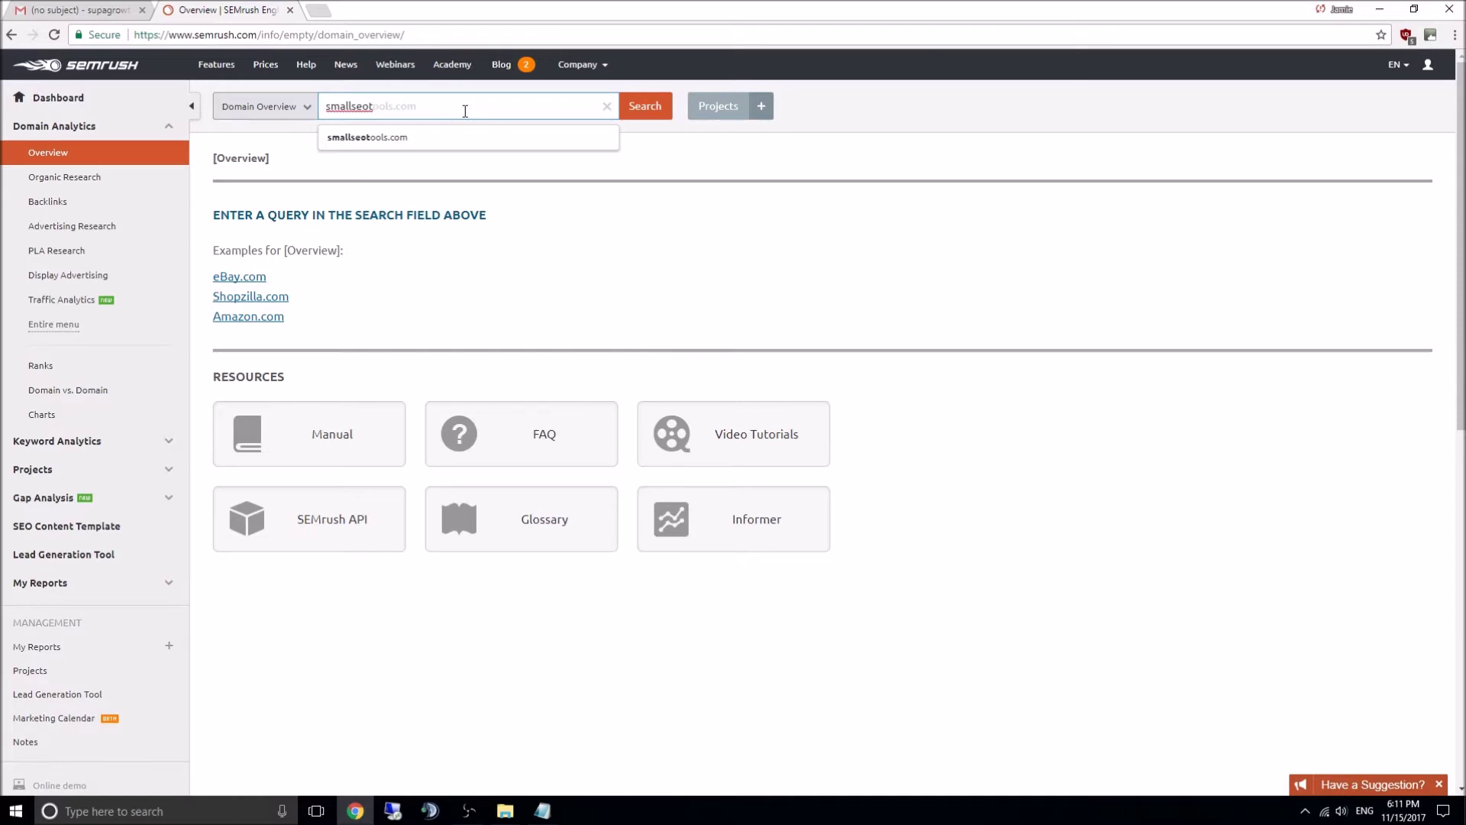
{"action": "key", "text": "Down"}
{"action": "key", "text": "Return"}
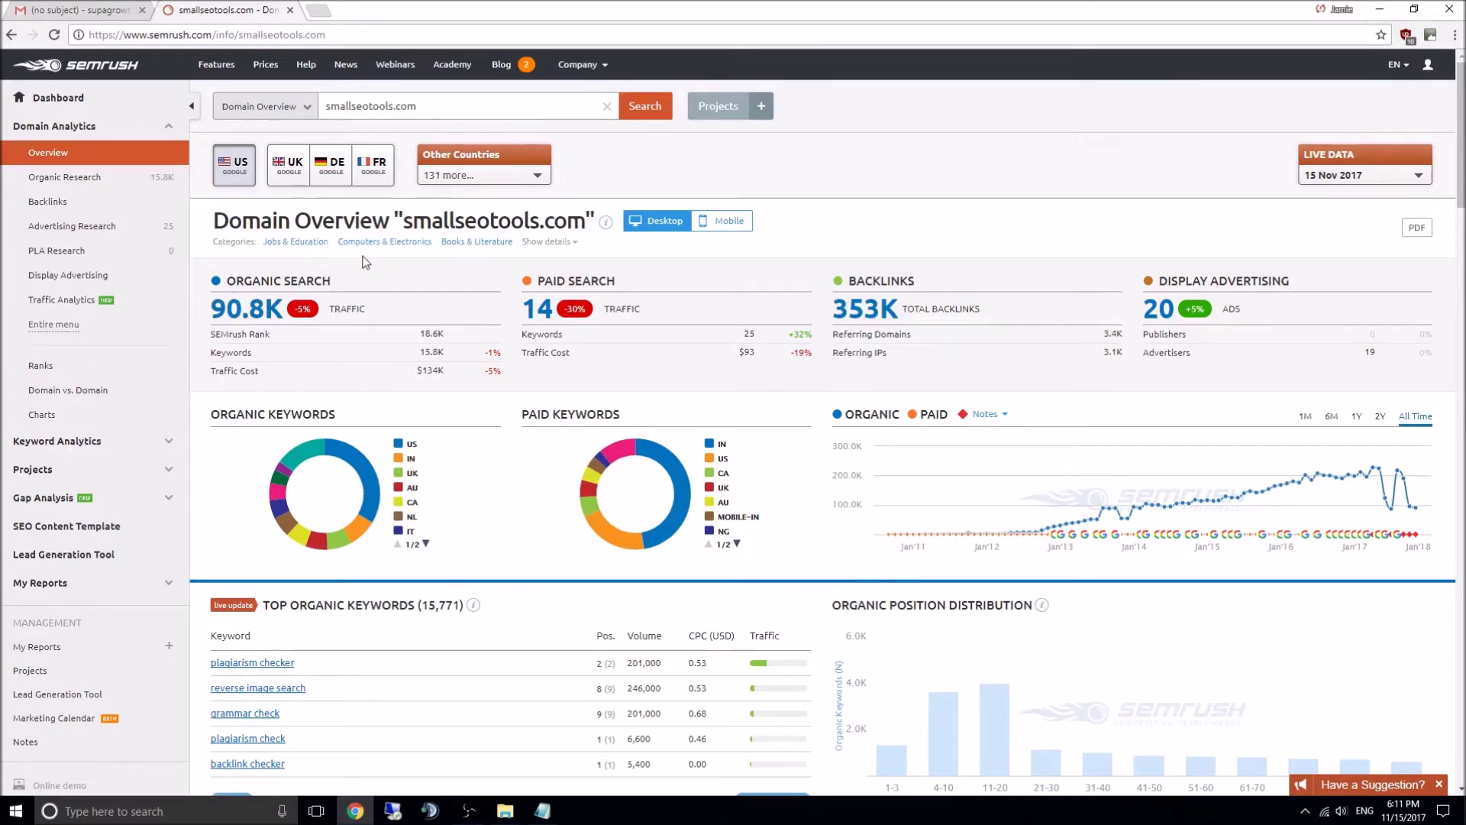
{"action": "mouse_move", "coordinate": [361, 293]}
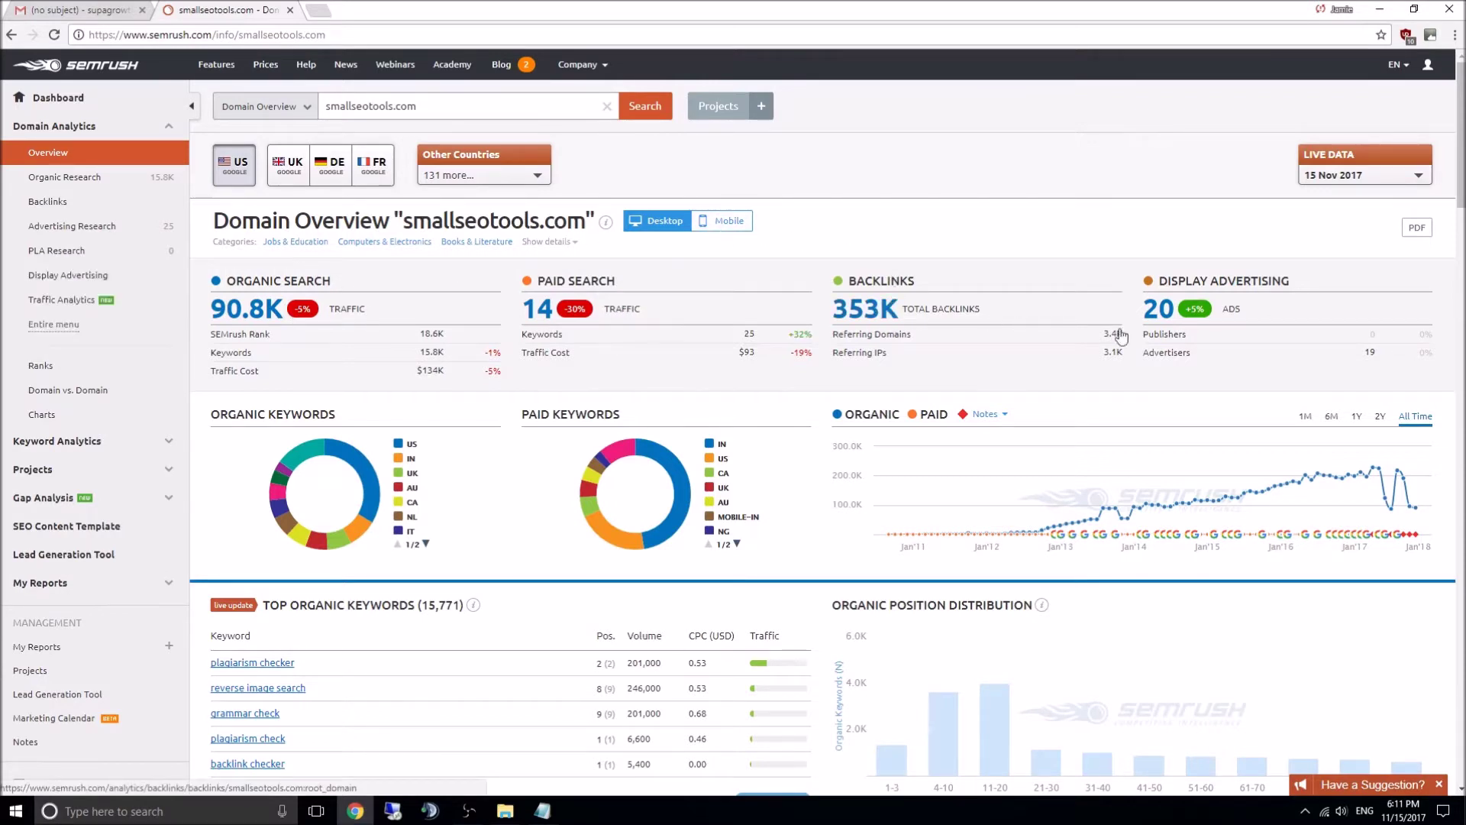
{"action": "left_click", "coordinate": [58, 176]}
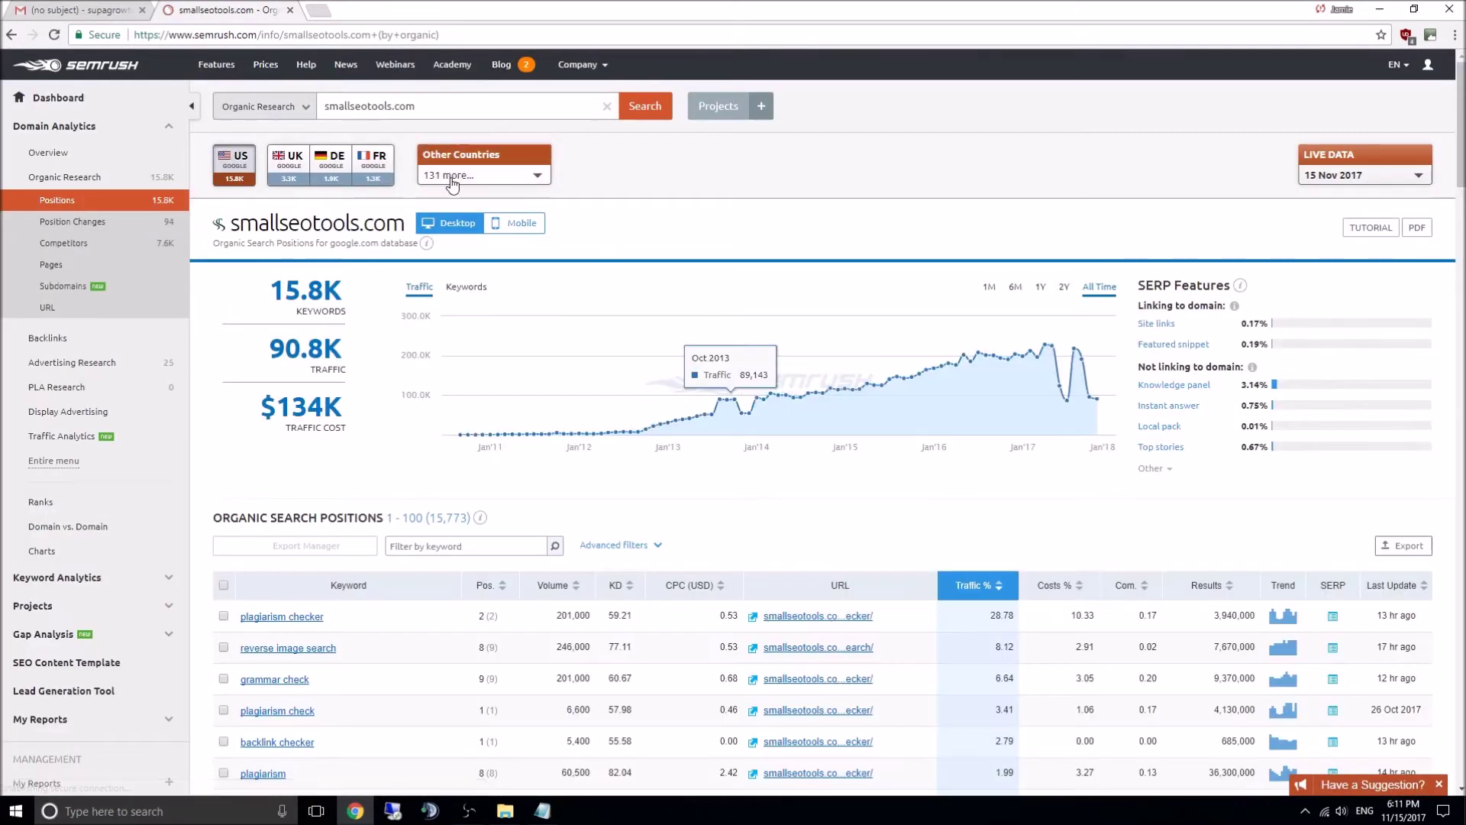
- Sort the smallseotools.com organic keywords by search volume, highest first
{"action": "scroll", "coordinate": [477, 573], "scroll_direction": "down", "scroll_amount": 2}
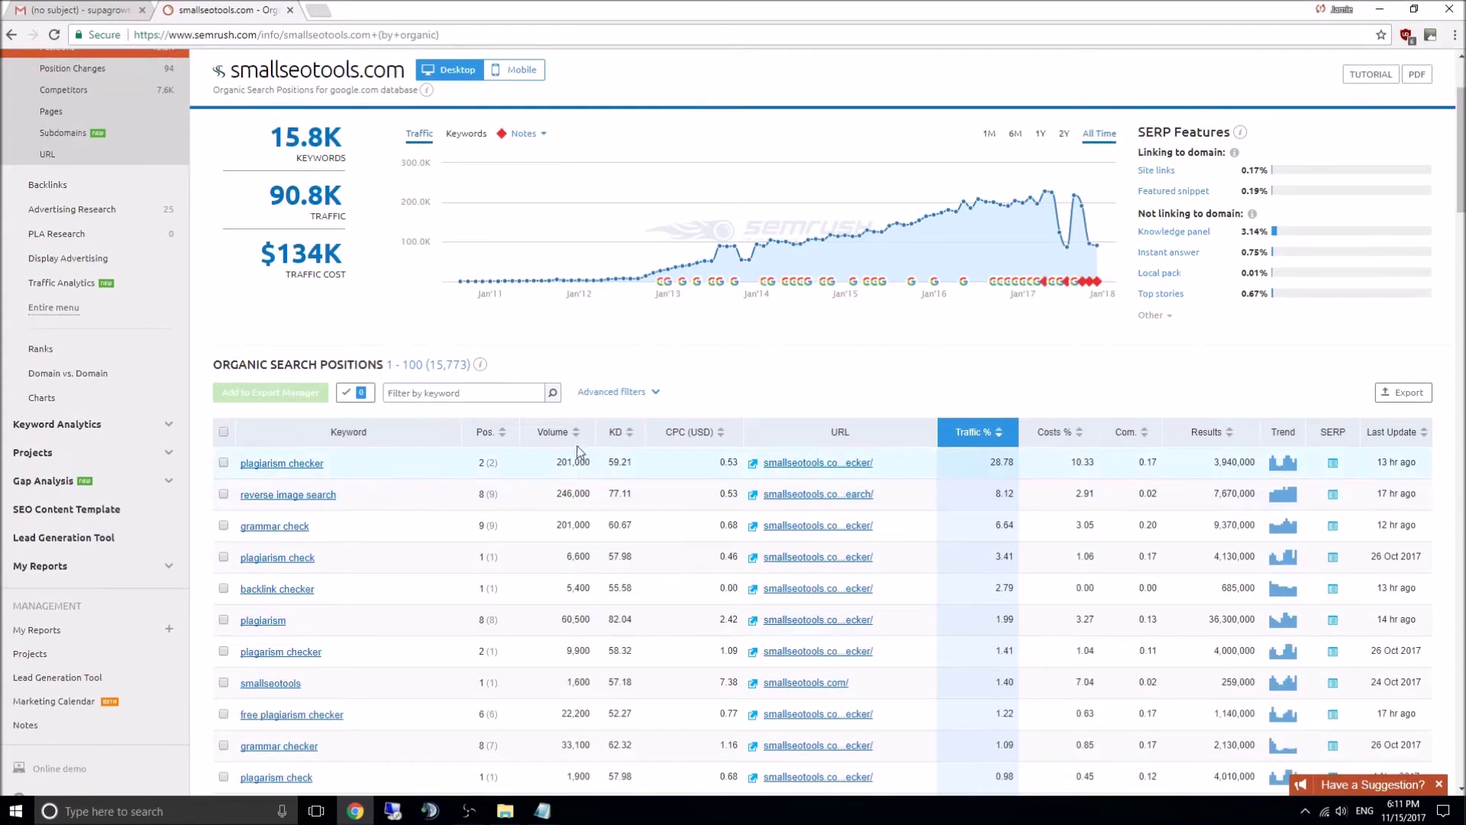
{"action": "scroll", "coordinate": [483, 488], "scroll_direction": "down", "scroll_amount": 1}
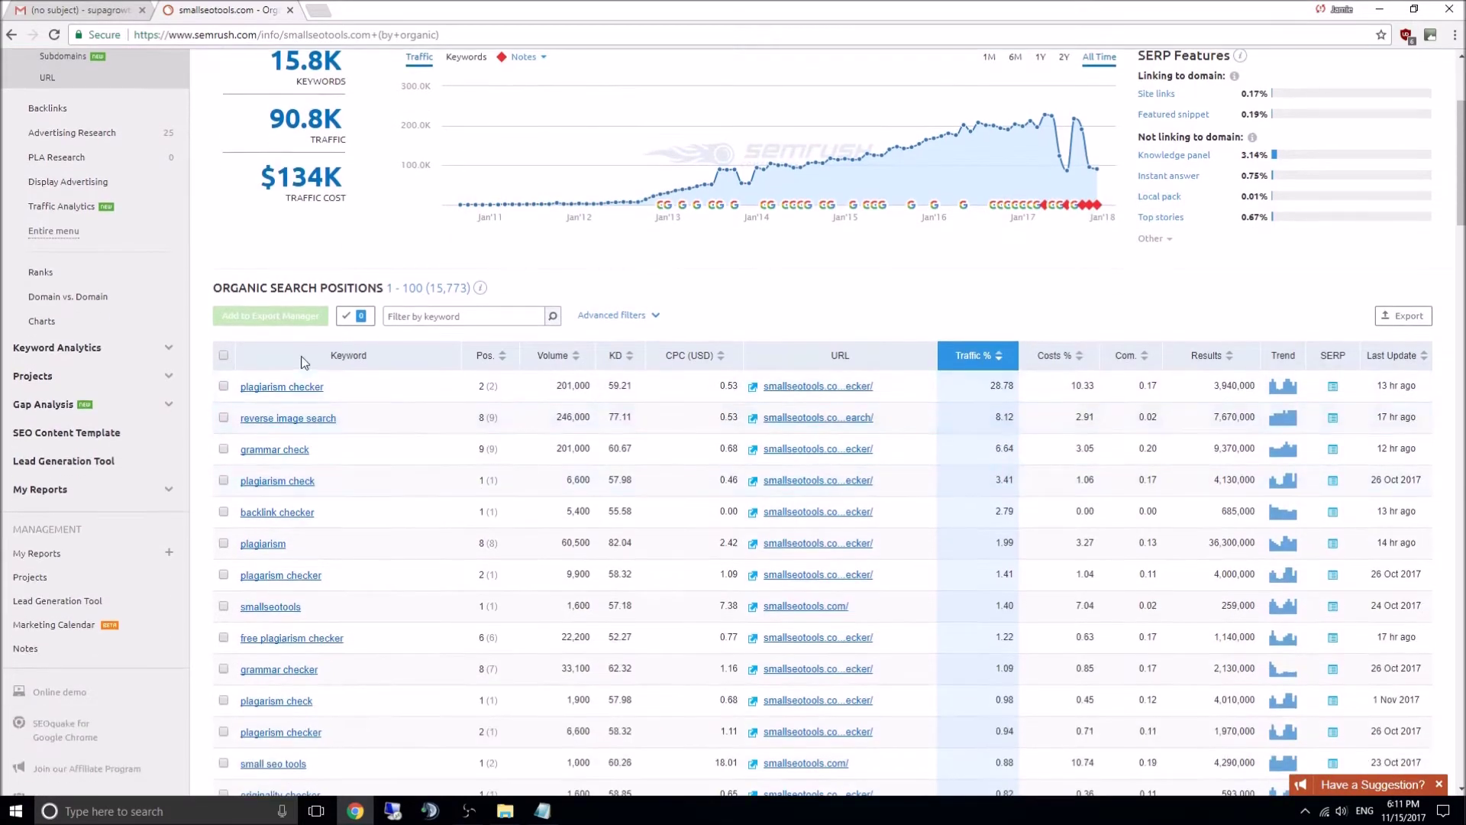
{"action": "left_click", "coordinate": [576, 364]}
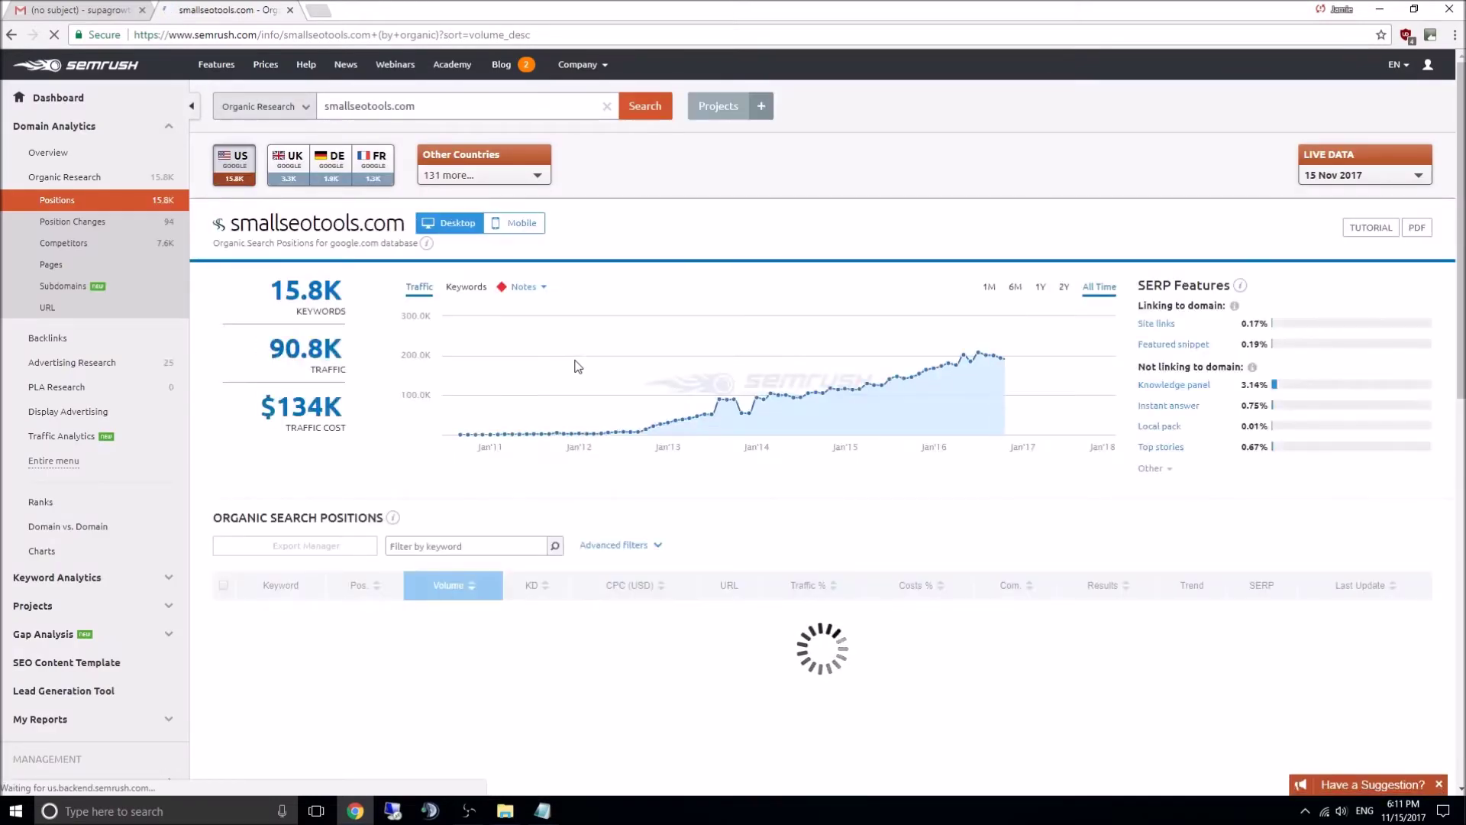
- Highlight the grammar check and plagiarism checker rows and the 201,000 search volume
{"action": "scroll", "coordinate": [532, 489], "scroll_direction": "down", "scroll_amount": 3}
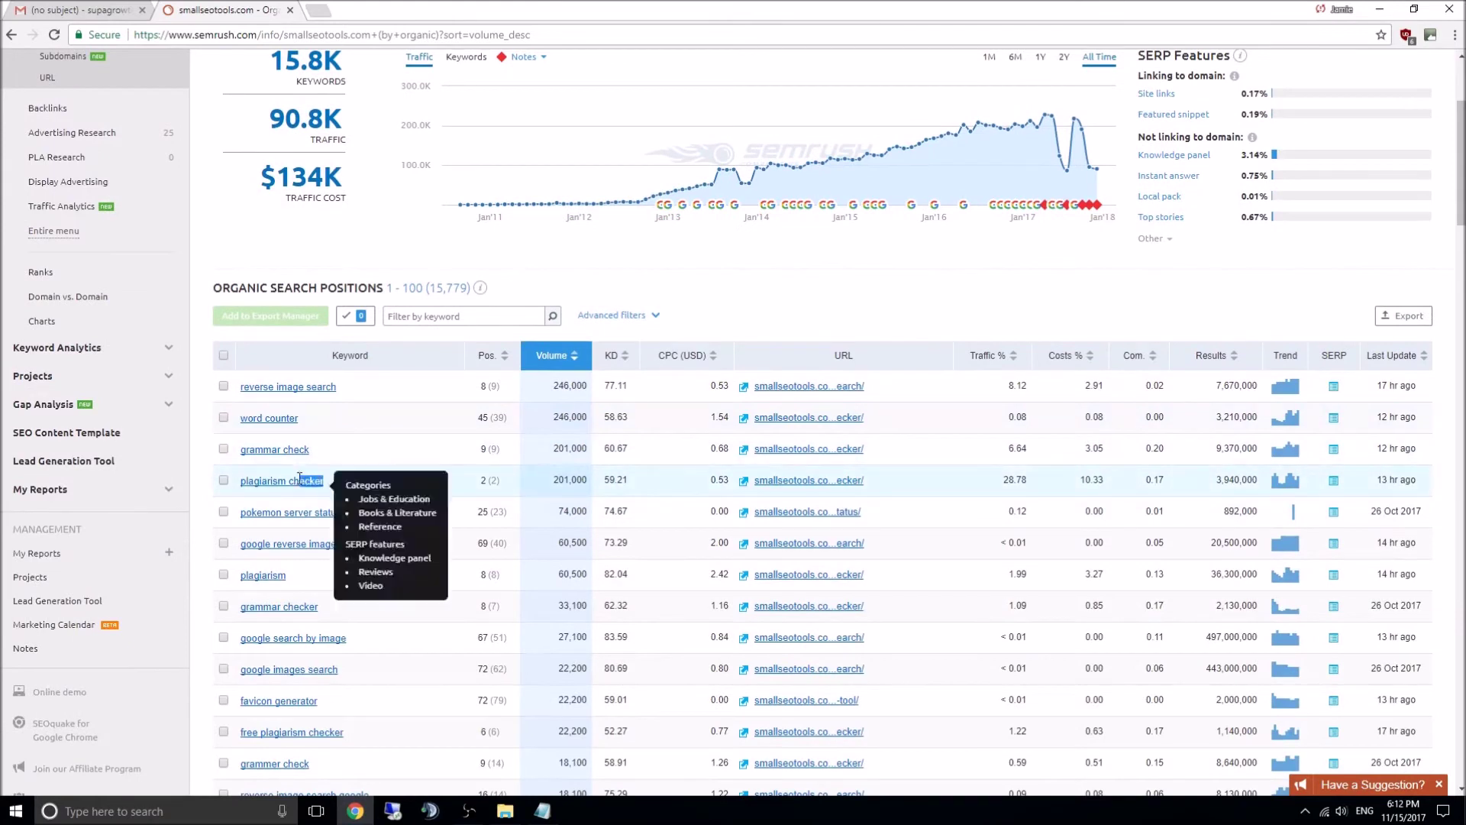
{"action": "left_click_drag", "start_coordinate": [362, 487], "coordinate": [238, 455]}
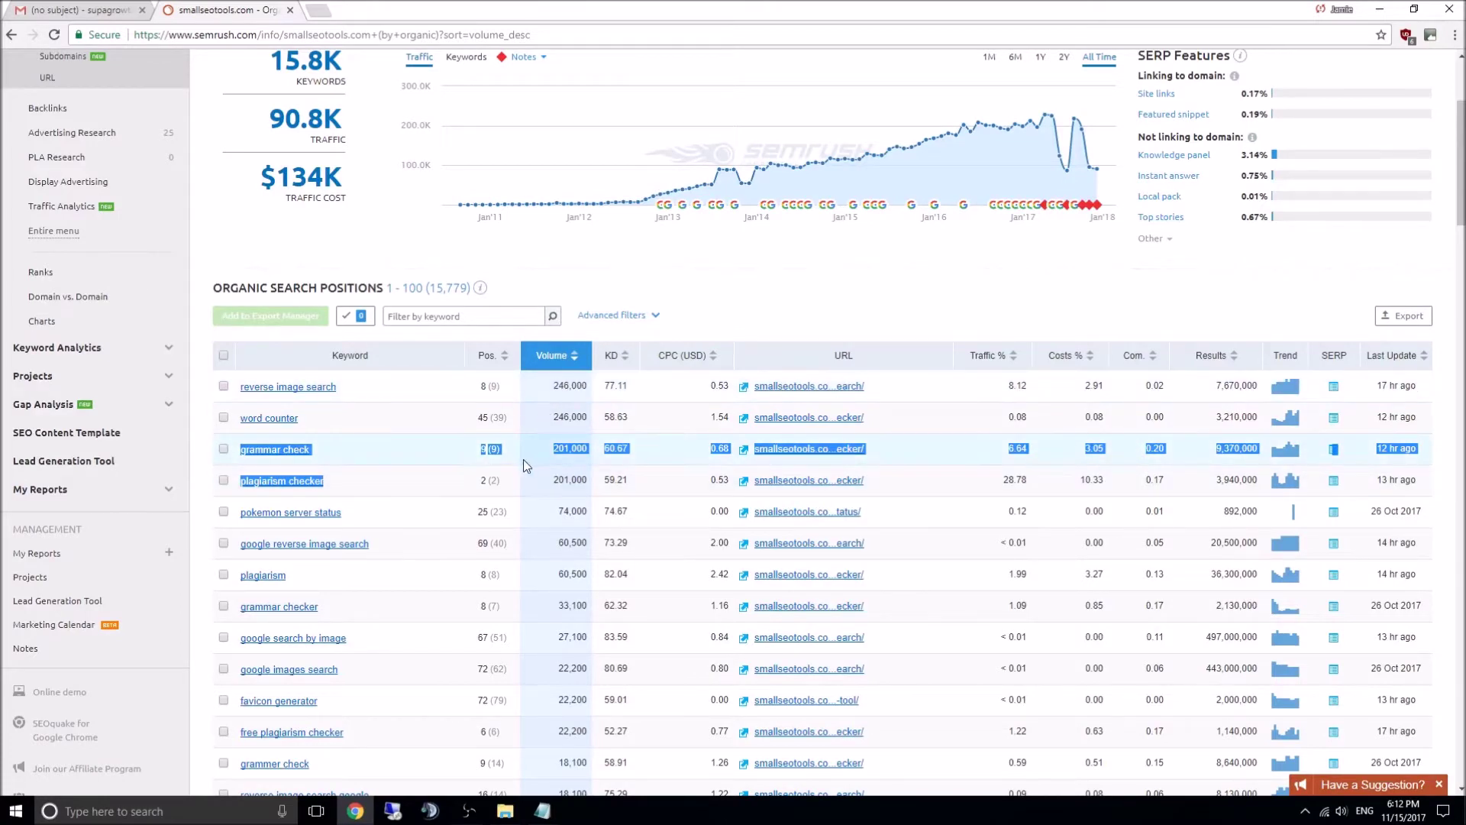
{"action": "left_click_drag", "start_coordinate": [544, 452], "coordinate": [594, 485]}
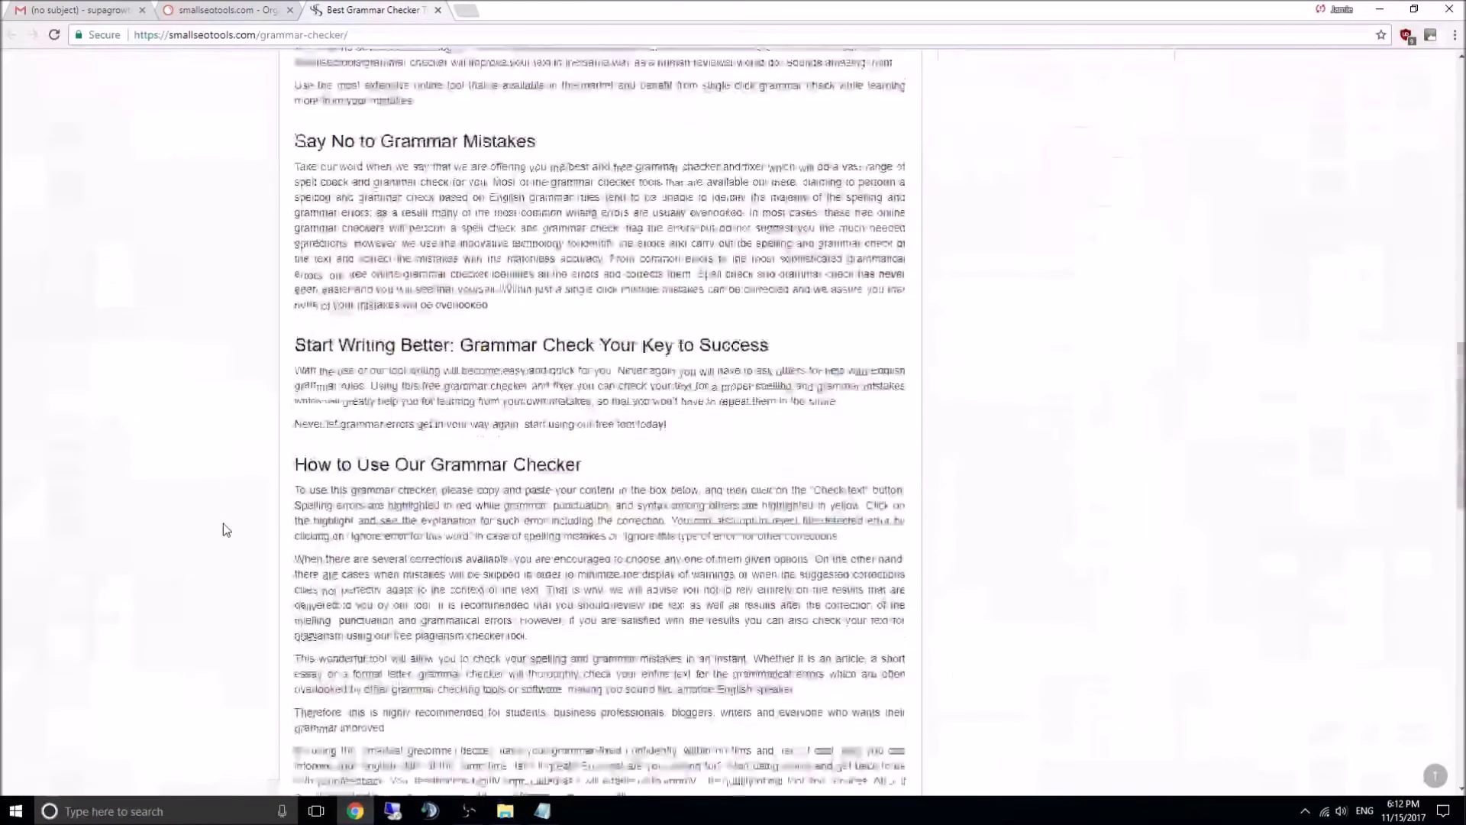
- Close the Grammar Checker tab to return to the volume-sorted positions report
{"action": "scroll", "coordinate": [223, 524], "scroll_direction": "up", "scroll_amount": 15}
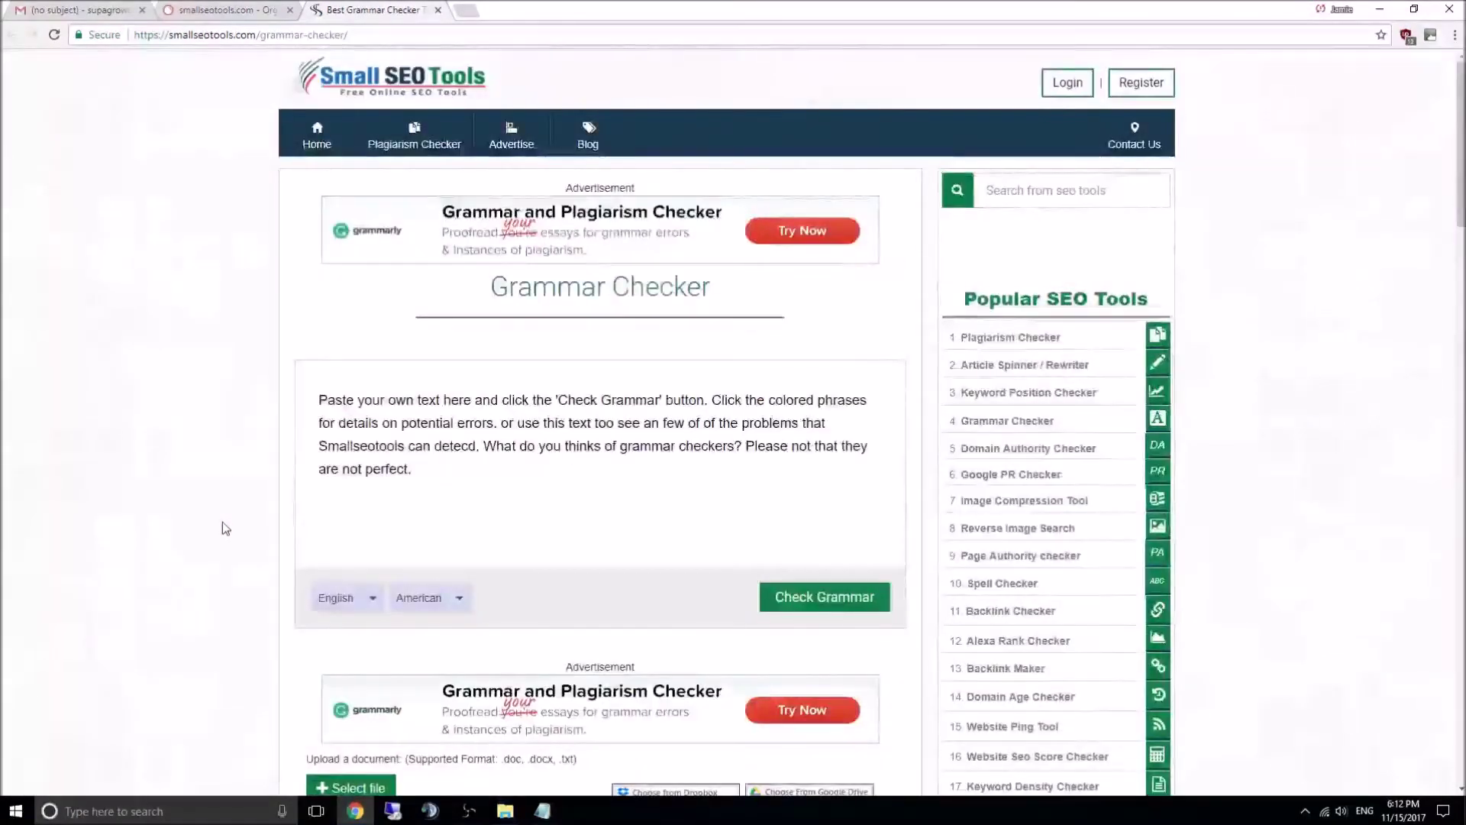
{"action": "left_click", "coordinate": [437, 10]}
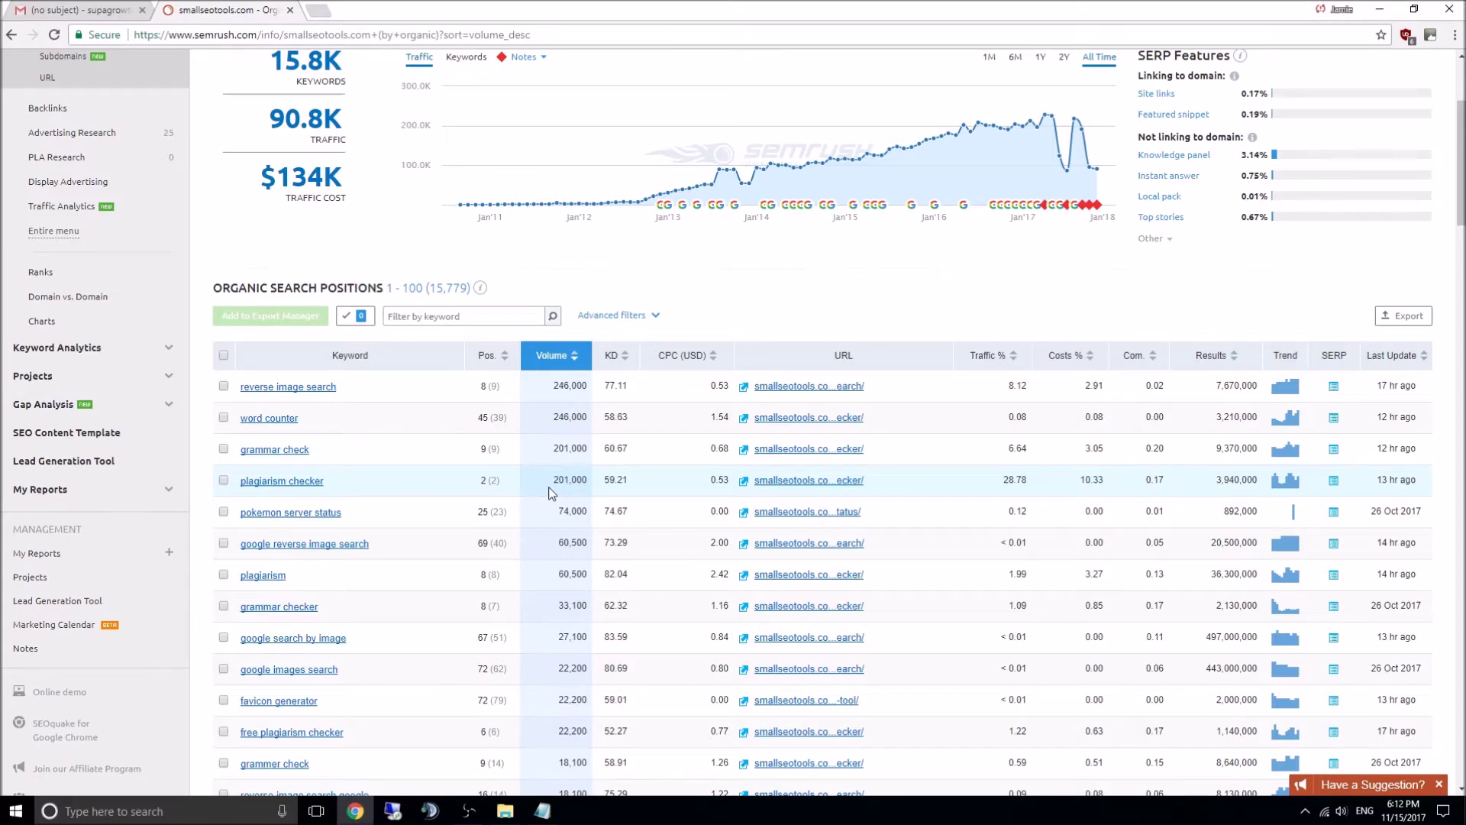
{"action": "scroll", "coordinate": [549, 492], "scroll_direction": "down", "scroll_amount": 2}
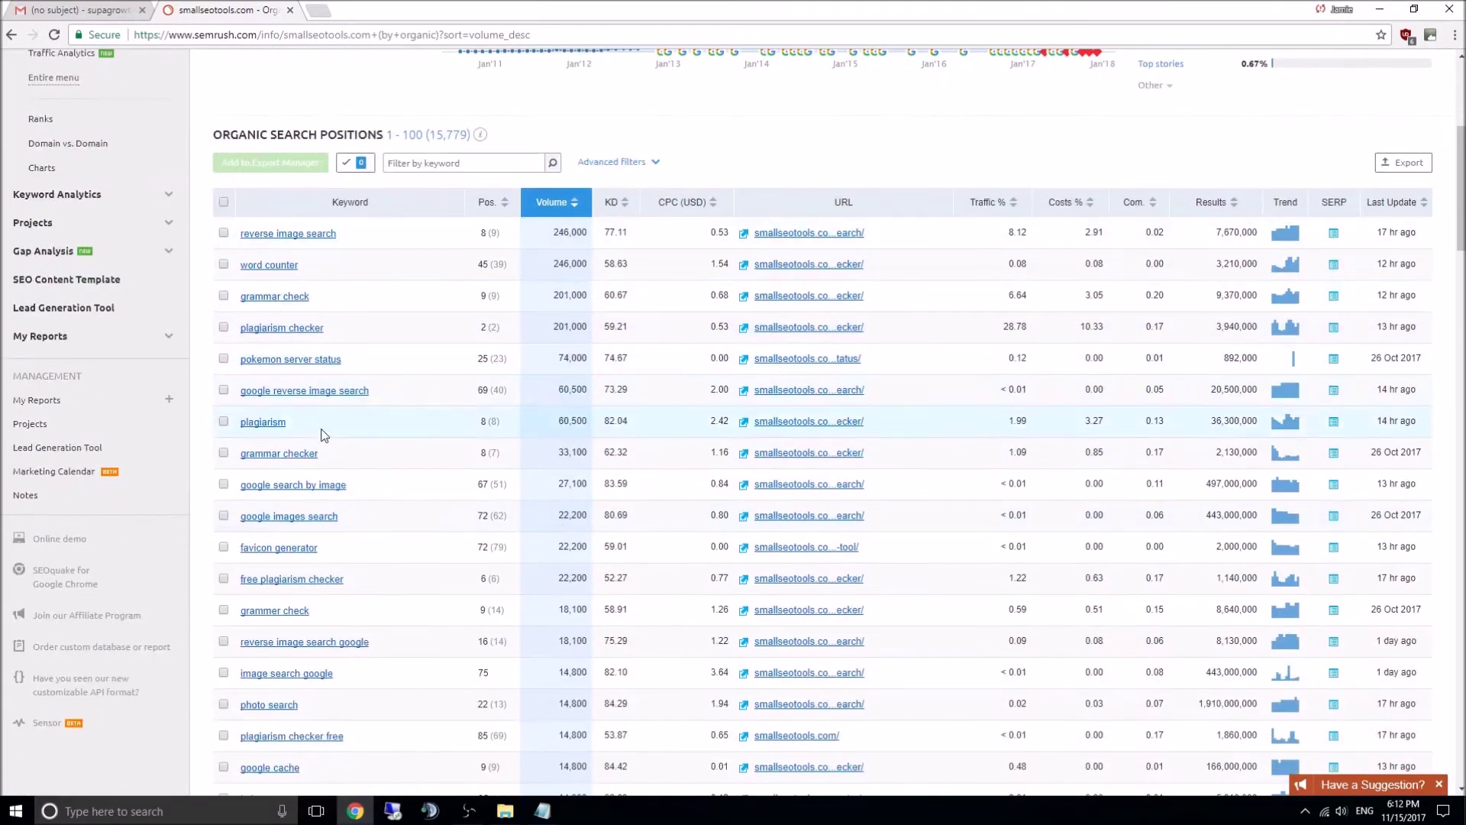
{"action": "scroll", "coordinate": [536, 690], "scroll_direction": "down", "scroll_amount": 4}
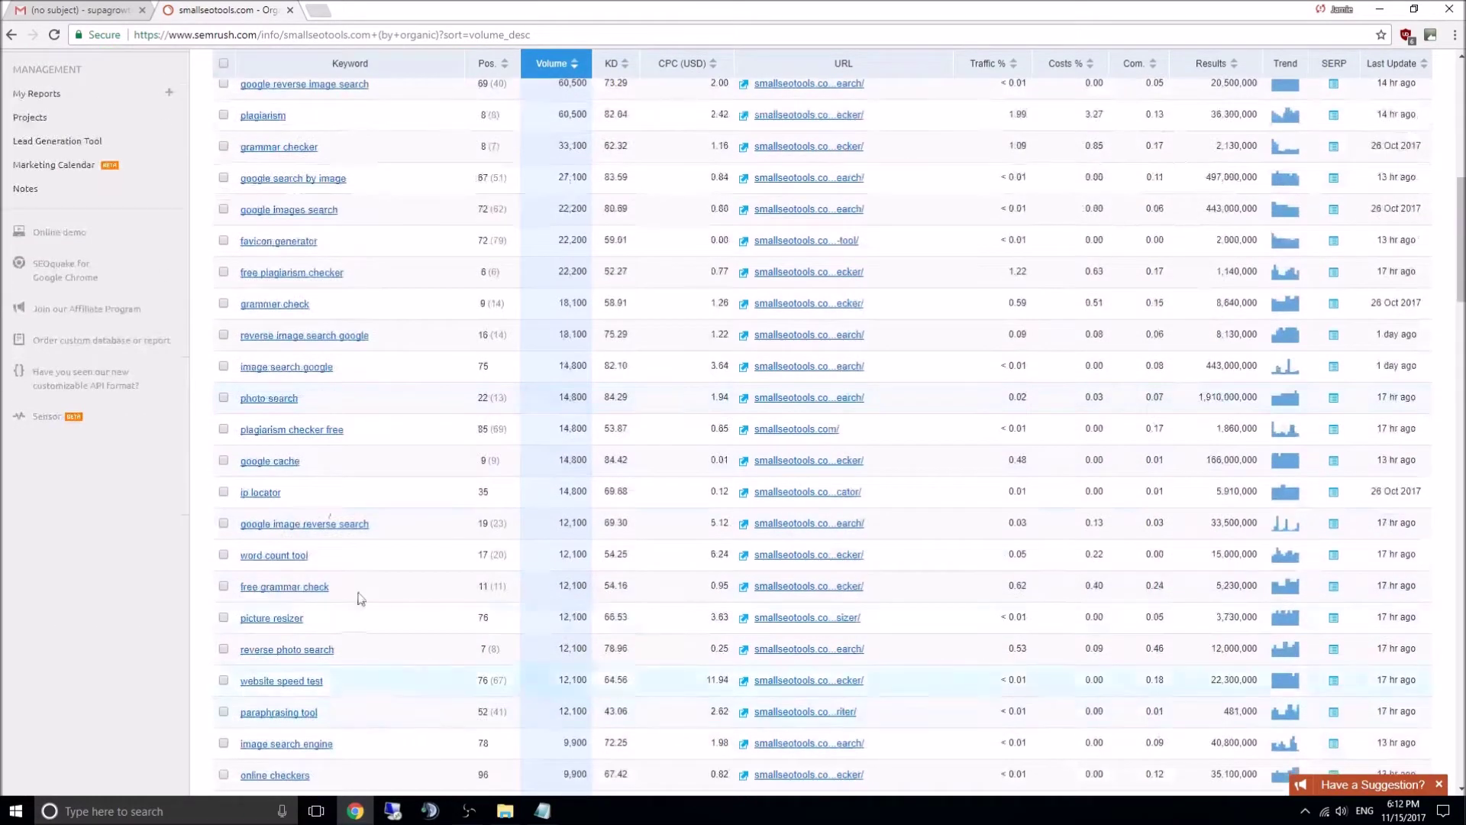
{"action": "scroll", "coordinate": [359, 512], "scroll_direction": "up", "scroll_amount": 4}
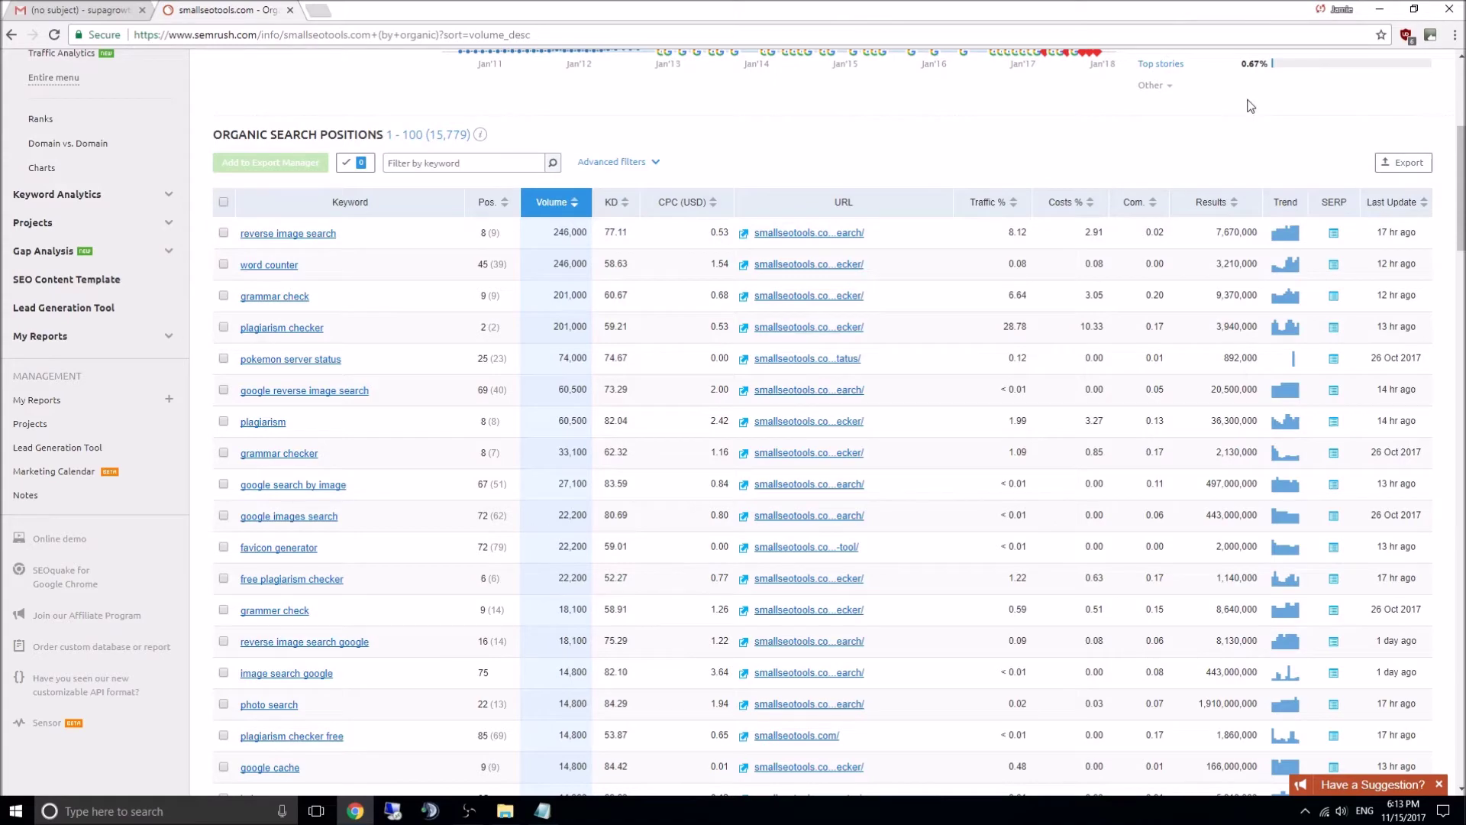
{"action": "scroll", "coordinate": [1080, 199], "scroll_direction": "up", "scroll_amount": 2}
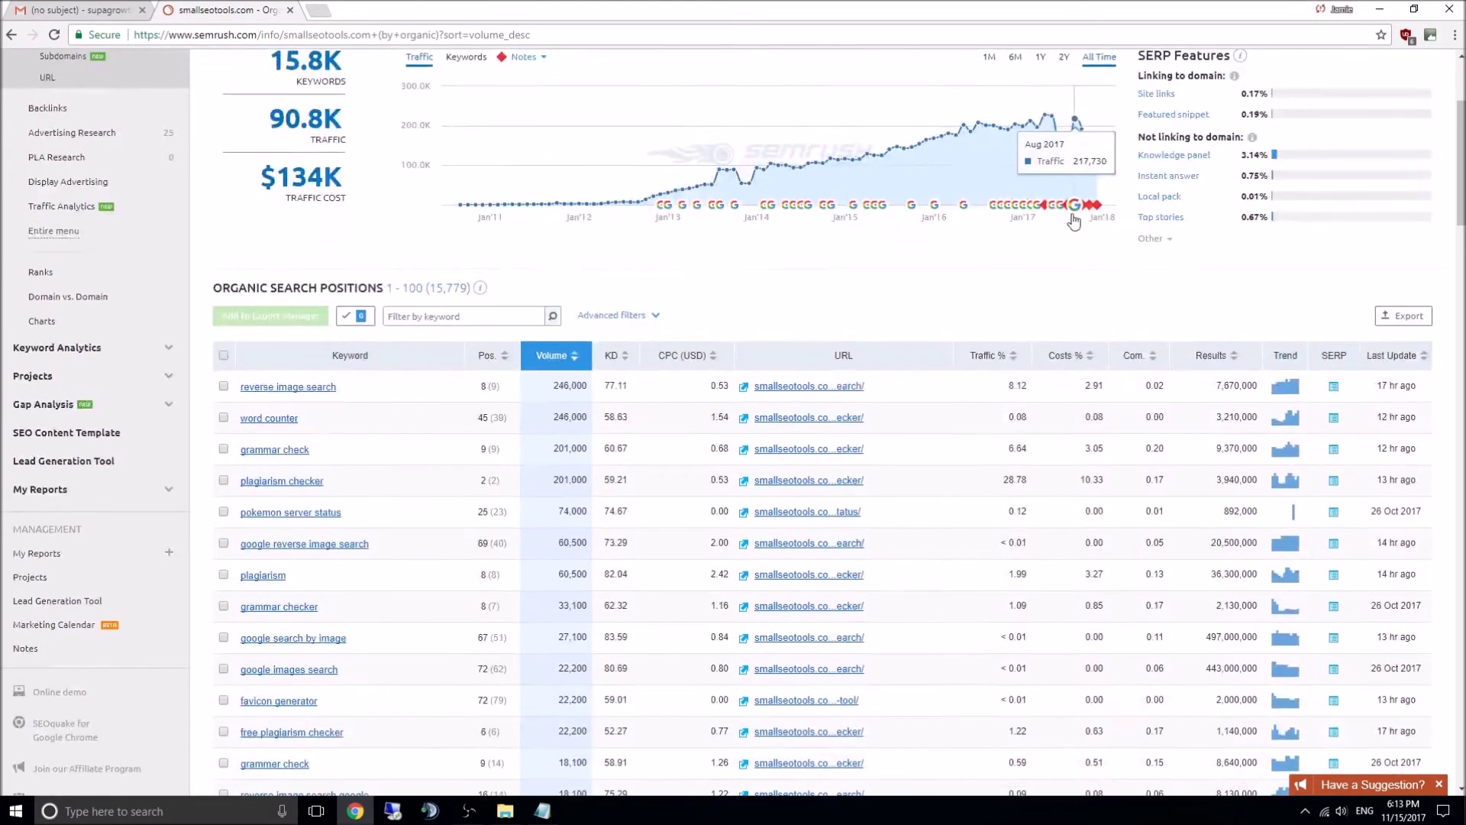
{"action": "left_click", "coordinate": [469, 811]}
{"action": "left_click", "coordinate": [694, 249]}
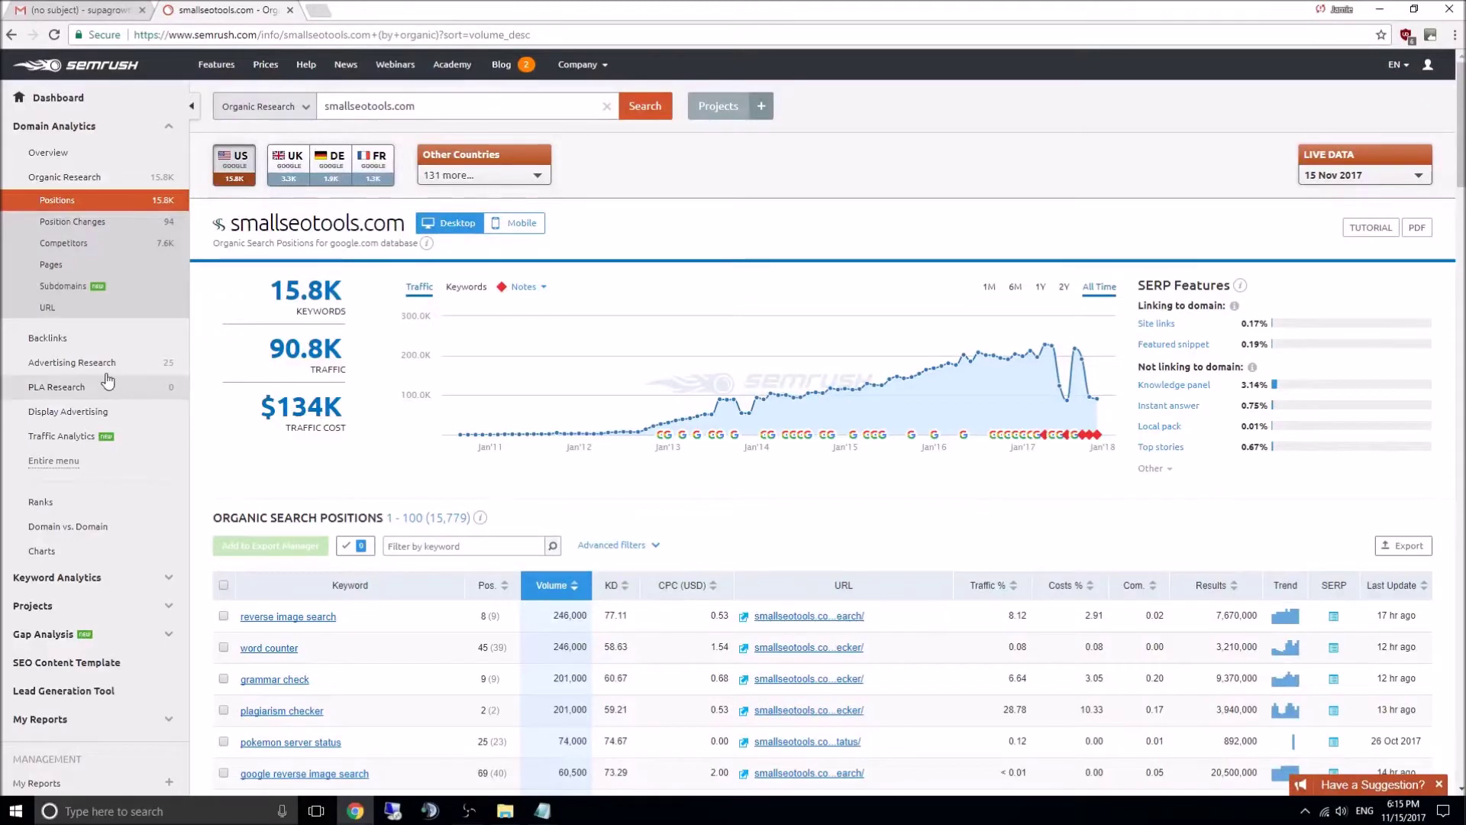
- Review the smallseotools.com backlinks overview (353K backlinks), then load the full Backlinks list
{"action": "left_click", "coordinate": [56, 343]}
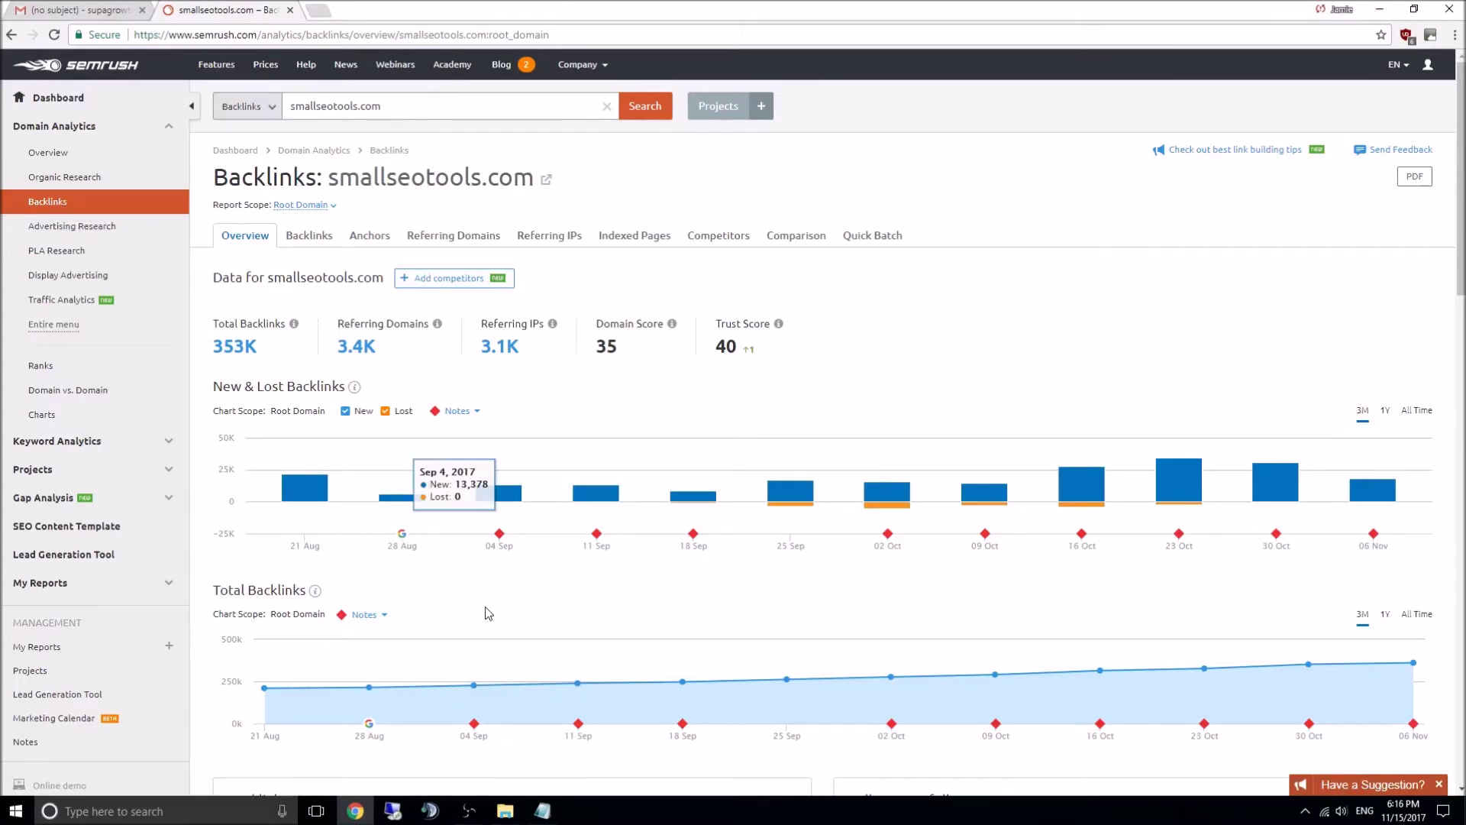
{"action": "scroll", "coordinate": [486, 606], "scroll_direction": "down", "scroll_amount": 5}
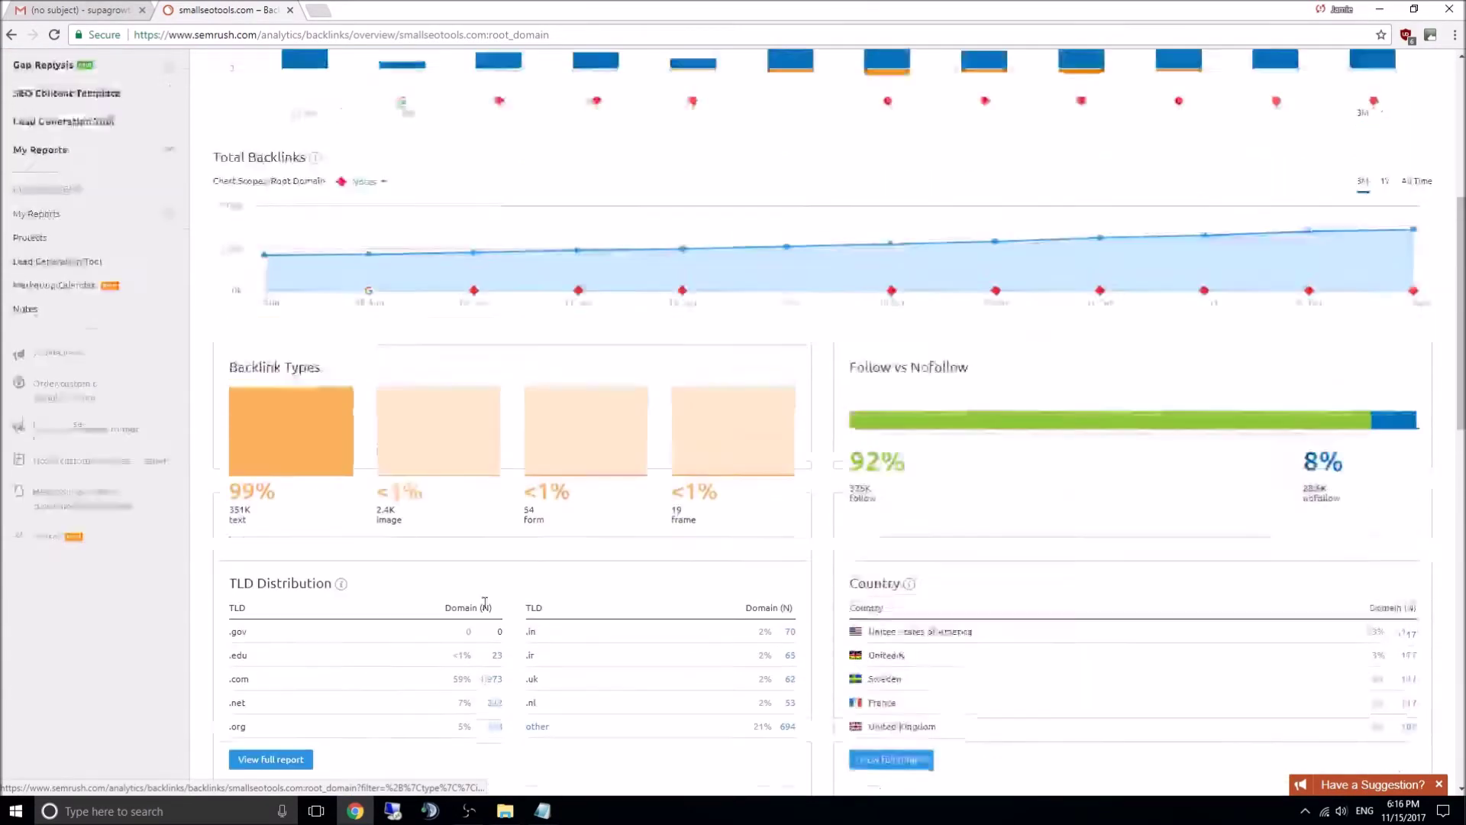
{"action": "scroll", "coordinate": [427, 382], "scroll_direction": "up", "scroll_amount": 6}
{"action": "left_click", "coordinate": [309, 235]}
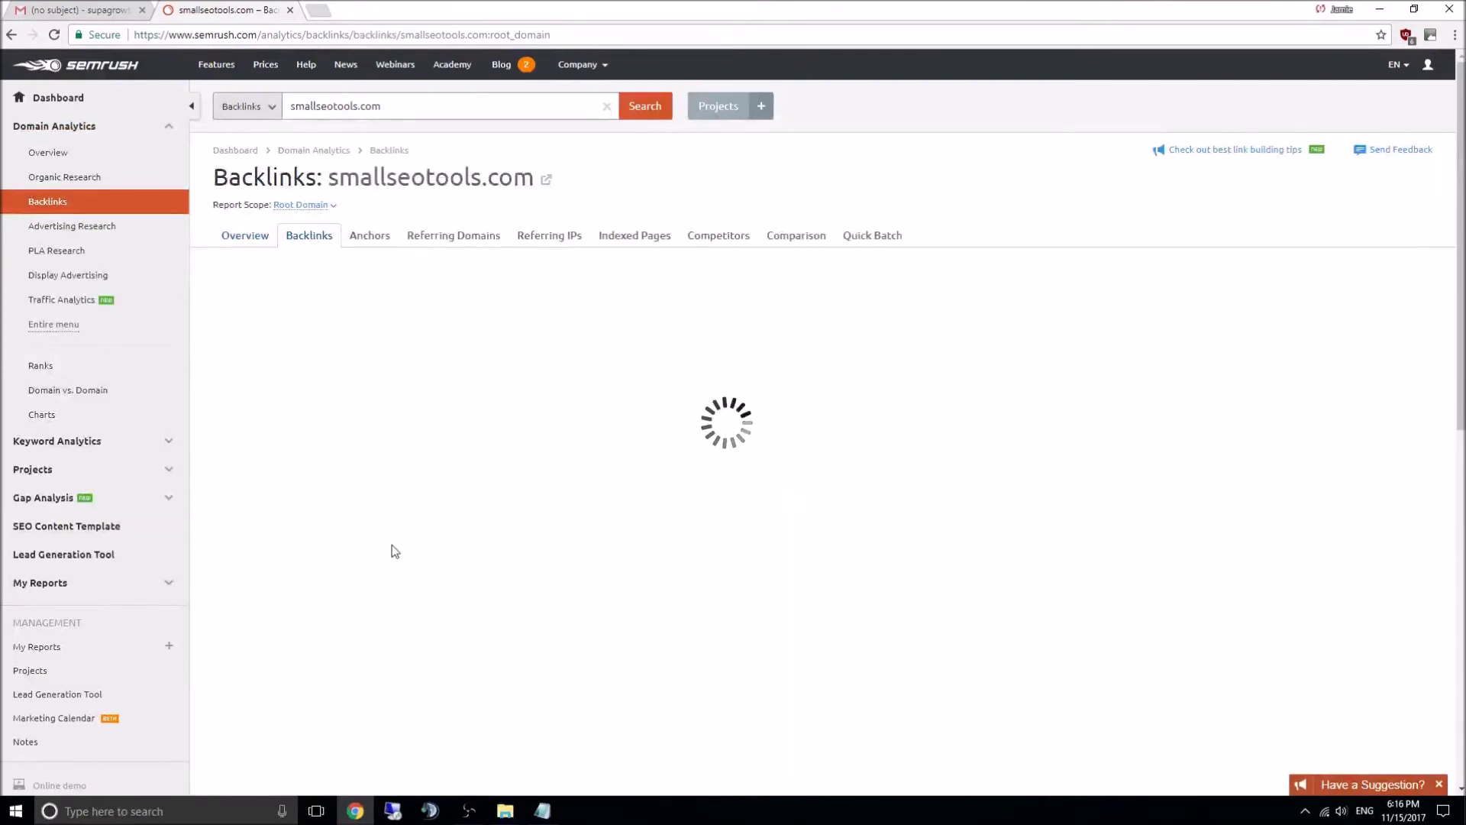
- Open the contentools article linking to the Article Rewriter tool in a new tab
{"action": "scroll", "coordinate": [394, 546], "scroll_direction": "down", "scroll_amount": 6}
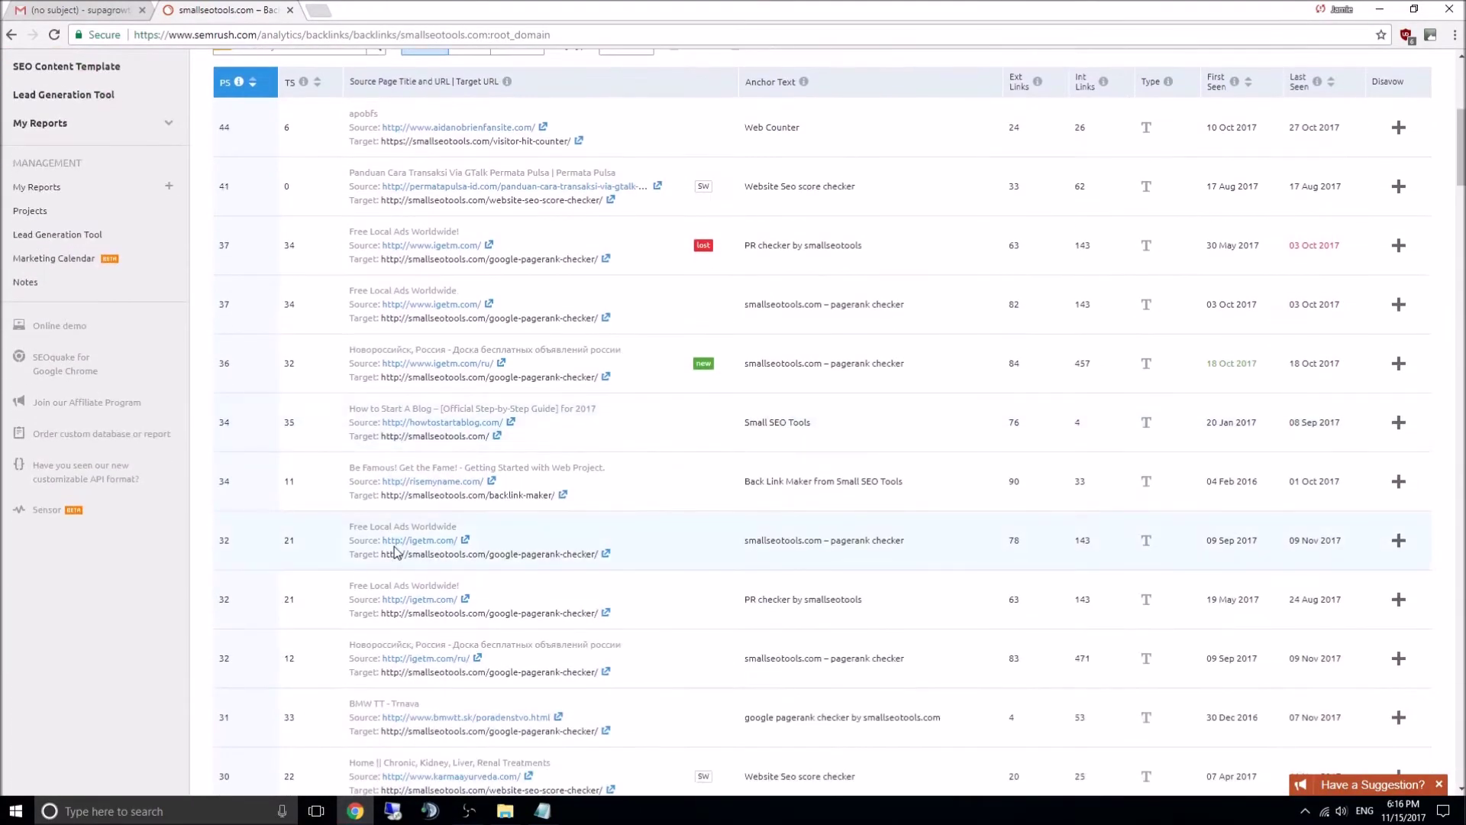
{"action": "scroll", "coordinate": [395, 550], "scroll_direction": "down", "scroll_amount": 4}
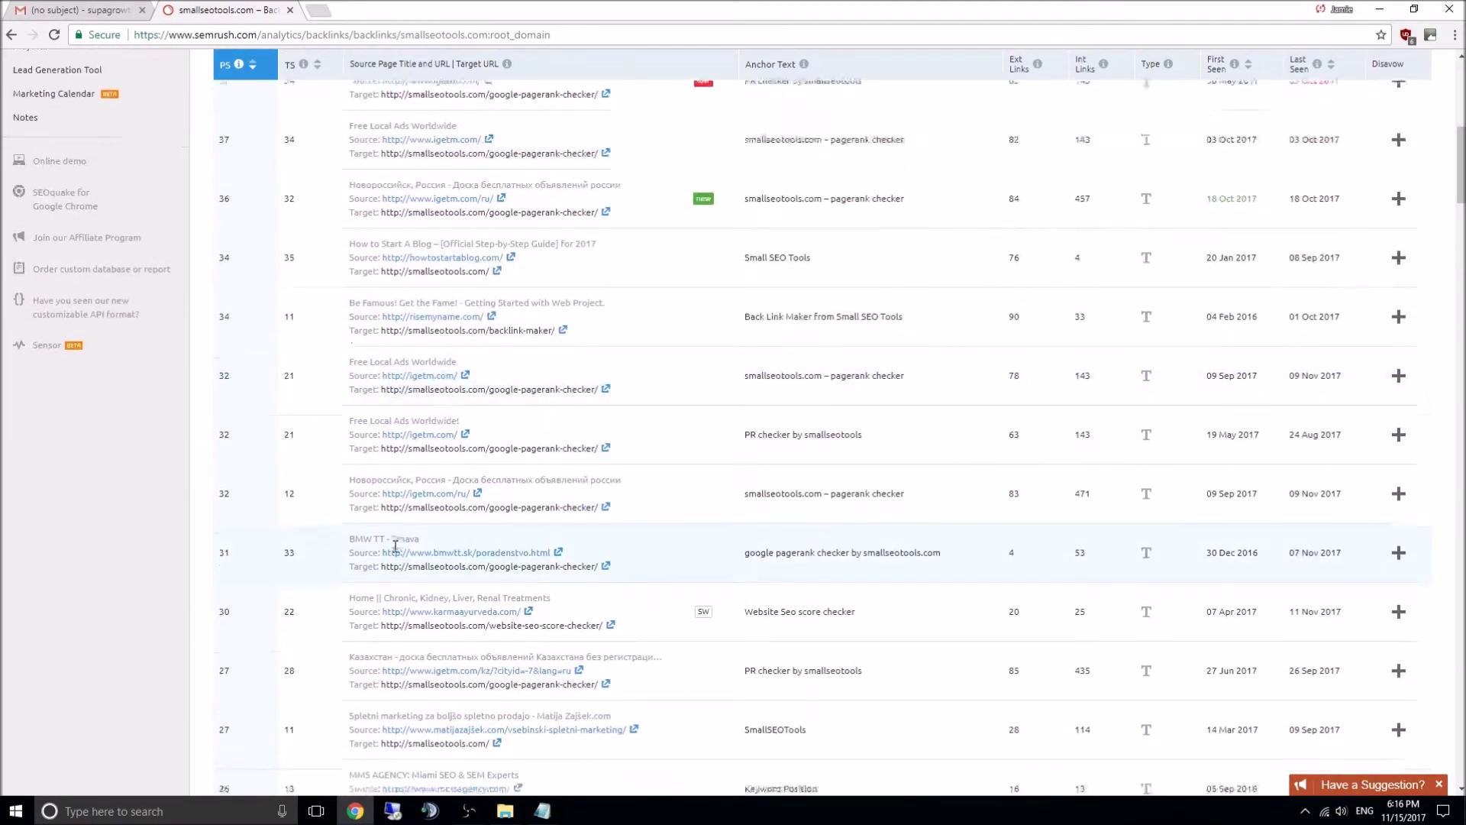
{"action": "scroll", "coordinate": [395, 546], "scroll_direction": "down", "scroll_amount": 3}
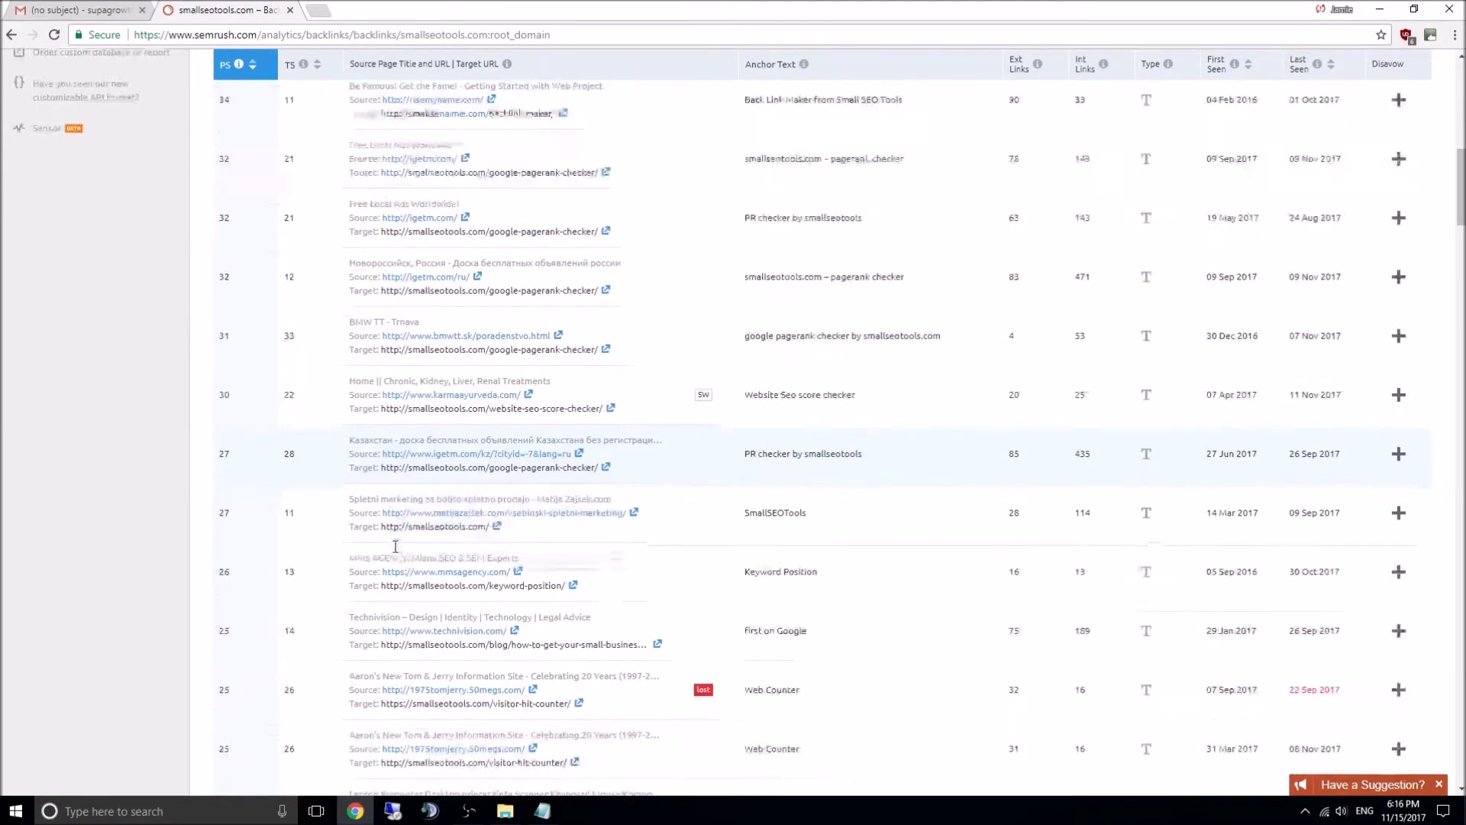
{"action": "scroll", "coordinate": [395, 547], "scroll_direction": "down", "scroll_amount": 3}
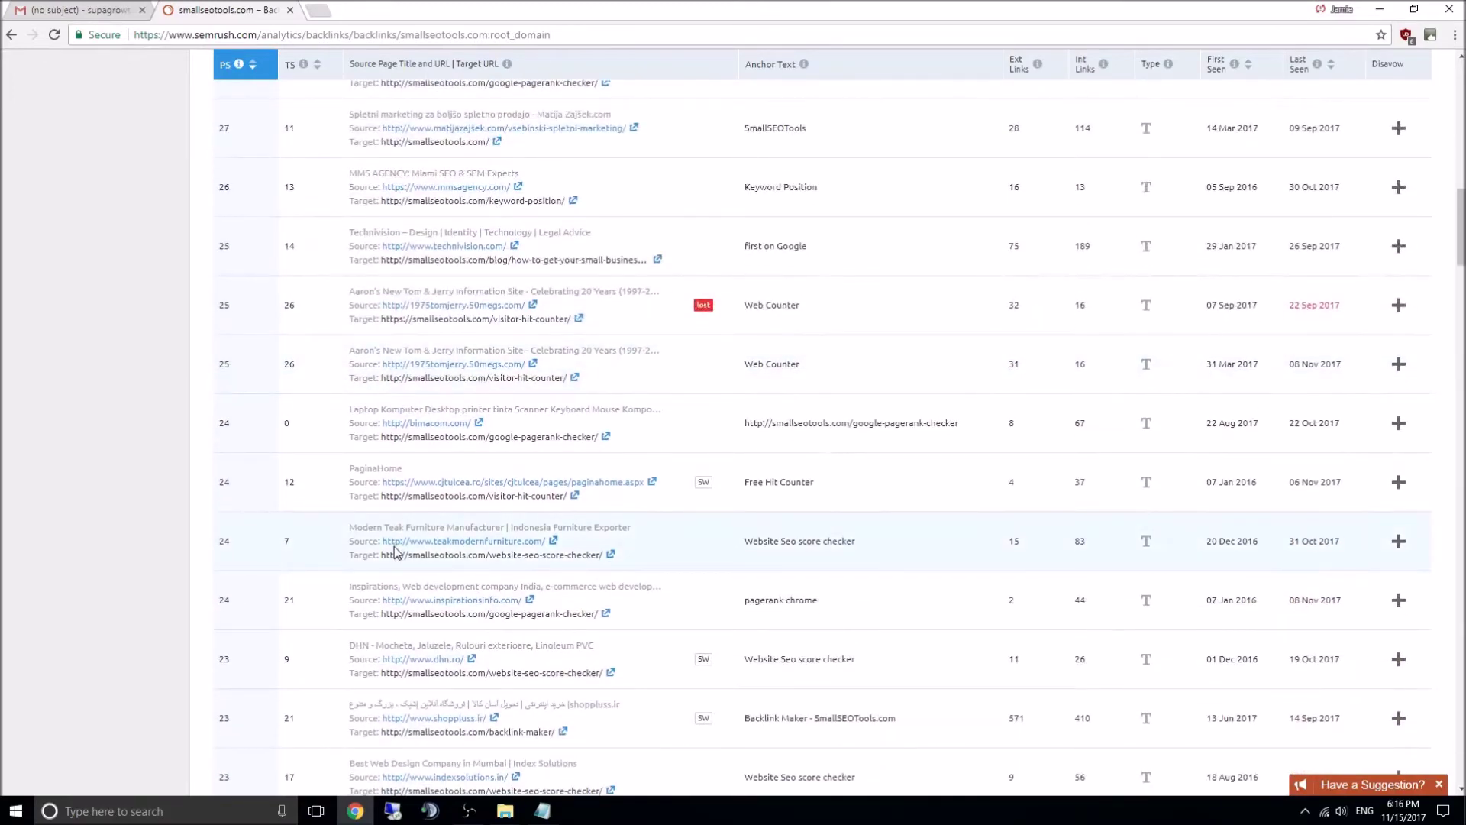
{"action": "scroll", "coordinate": [394, 550], "scroll_direction": "down", "scroll_amount": 5}
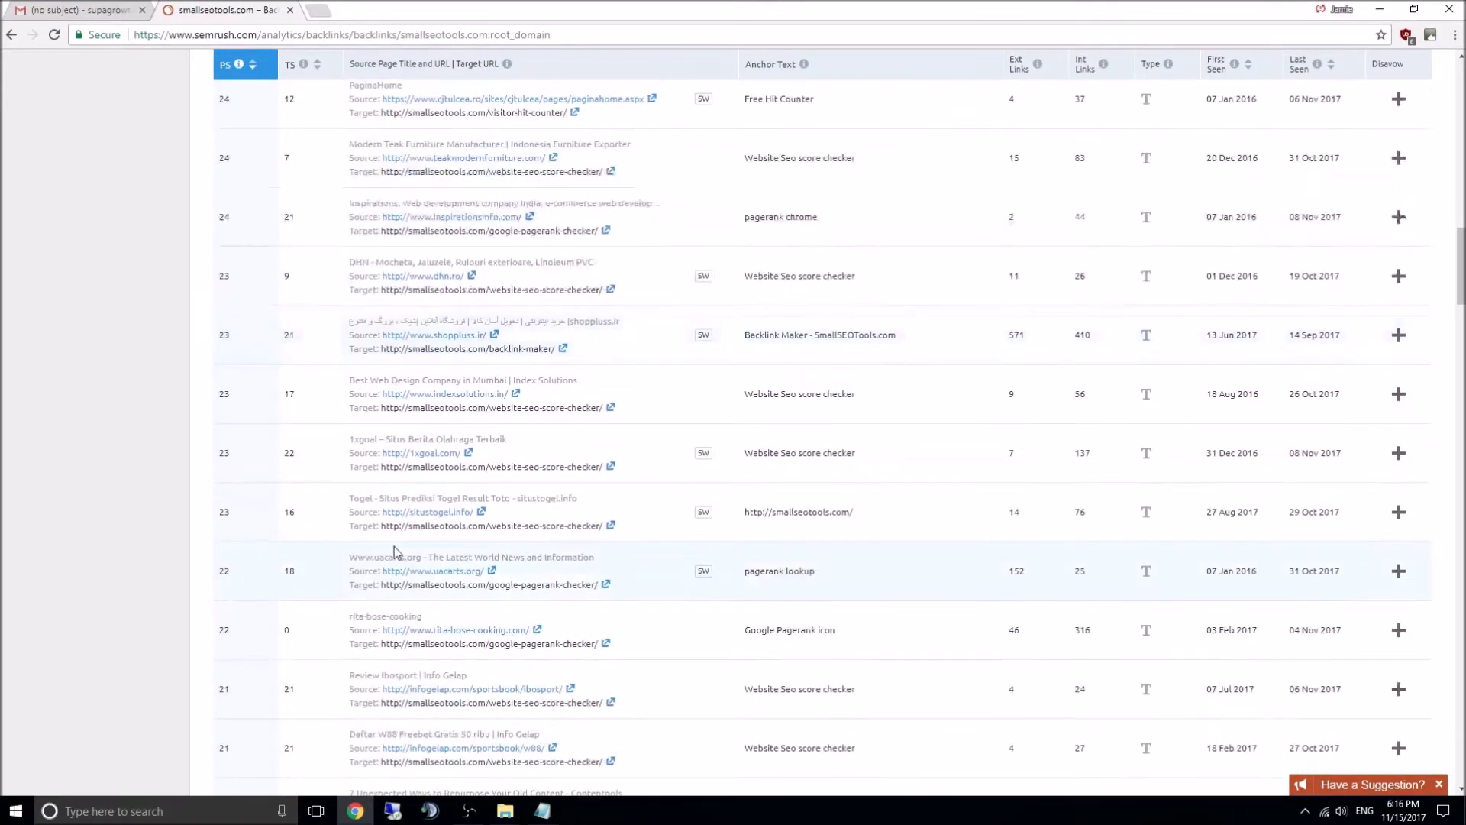
{"action": "scroll", "coordinate": [395, 551], "scroll_direction": "down", "scroll_amount": 3}
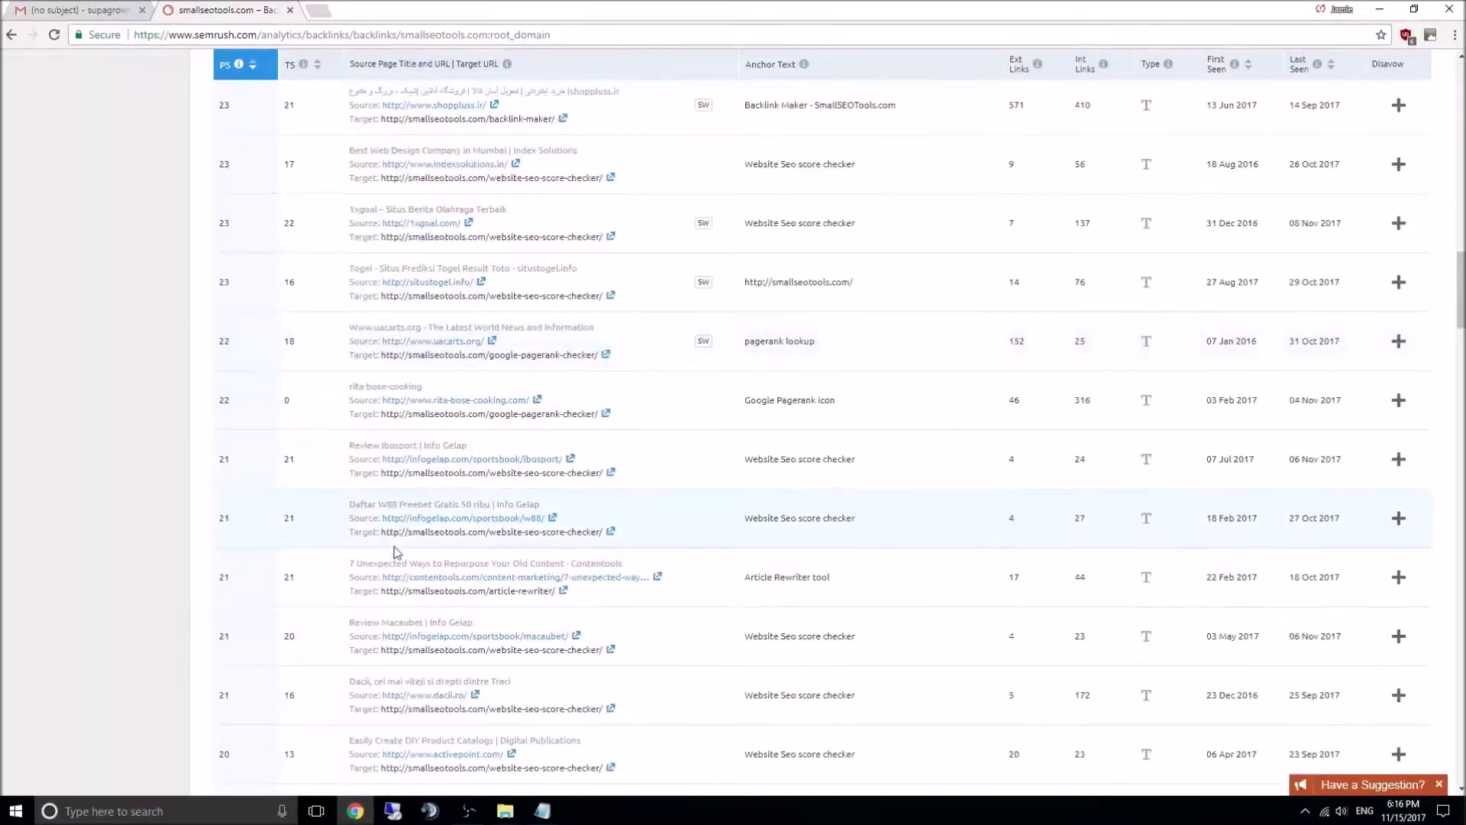
{"action": "right_click", "coordinate": [658, 584]}
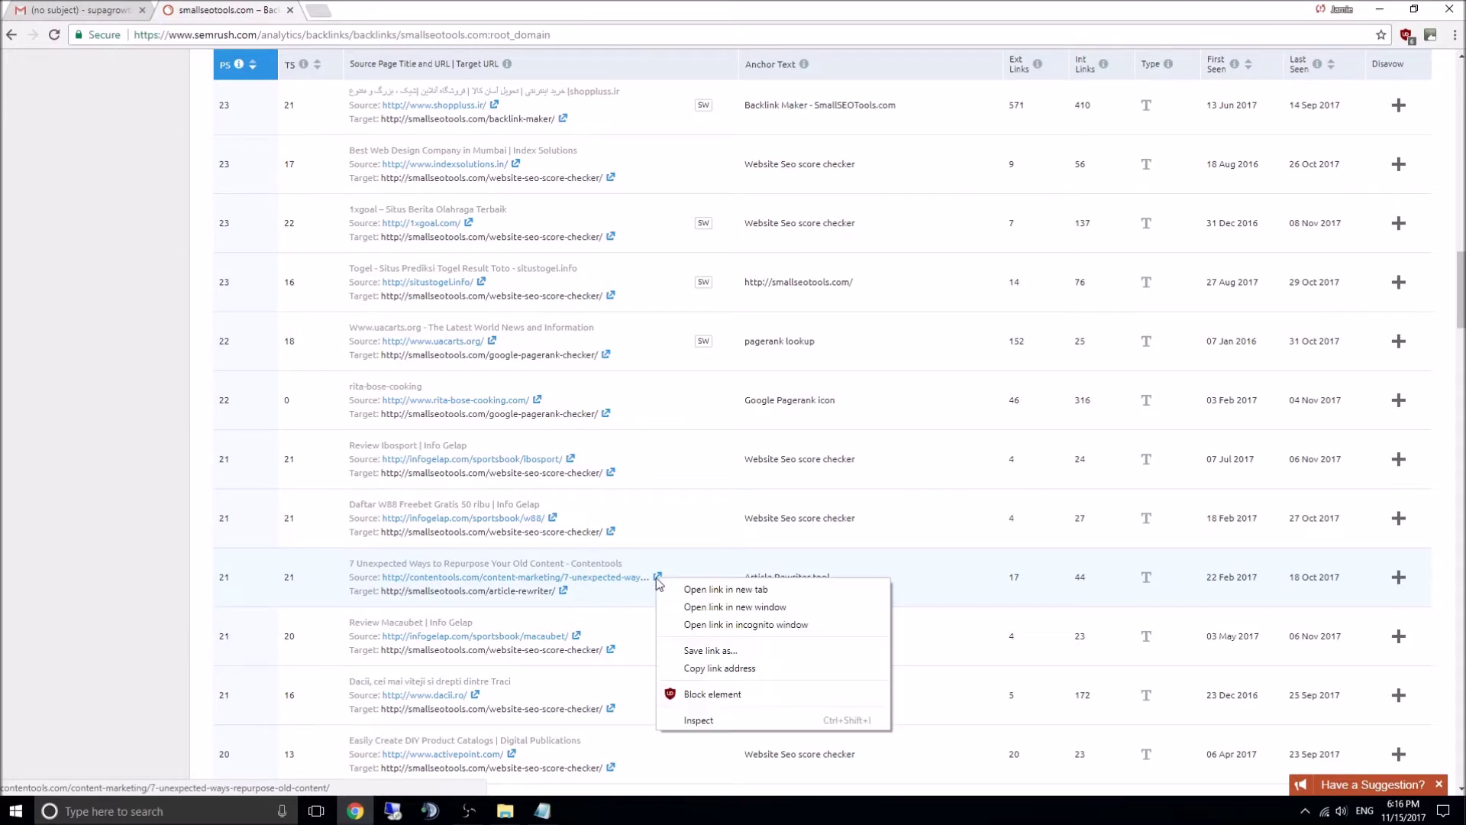
{"action": "left_click", "coordinate": [674, 590]}
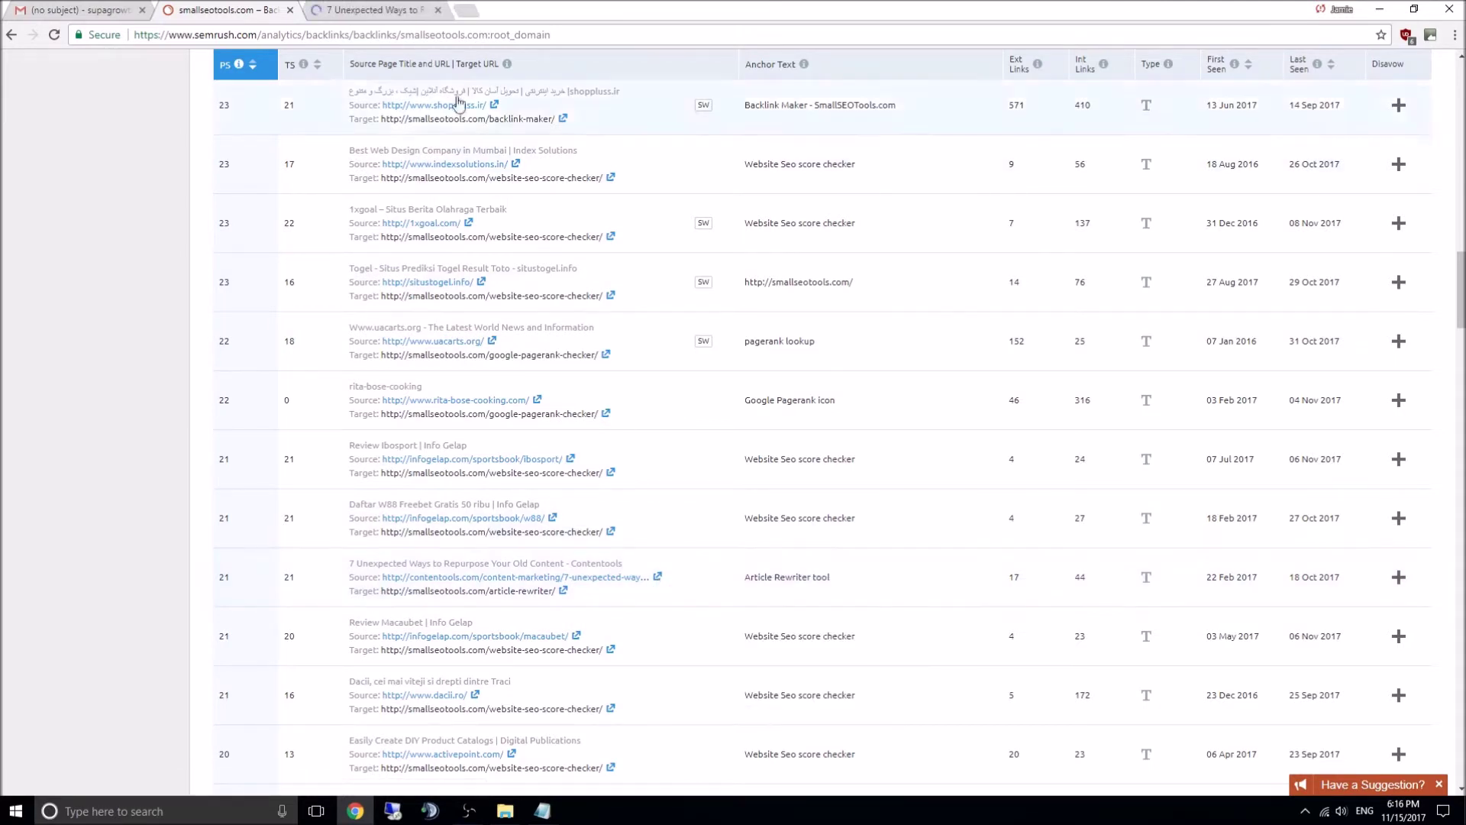
- Find 'article re' in the contentools article, then return to the SEMrush backlinks tab
{"action": "left_click", "coordinate": [402, 12]}
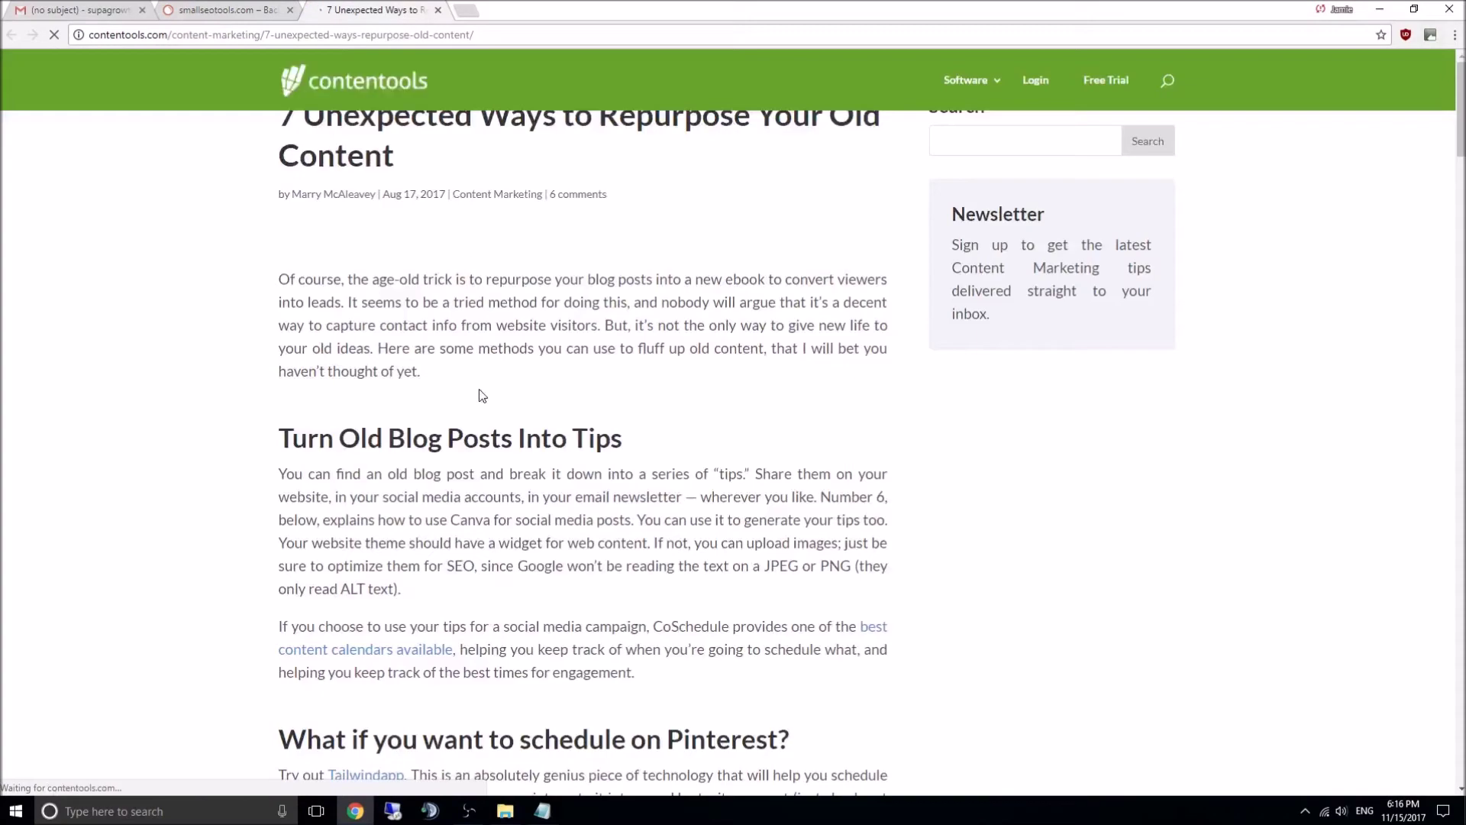
{"action": "key", "text": "ctrl+f"}
{"action": "type", "text": "art"}
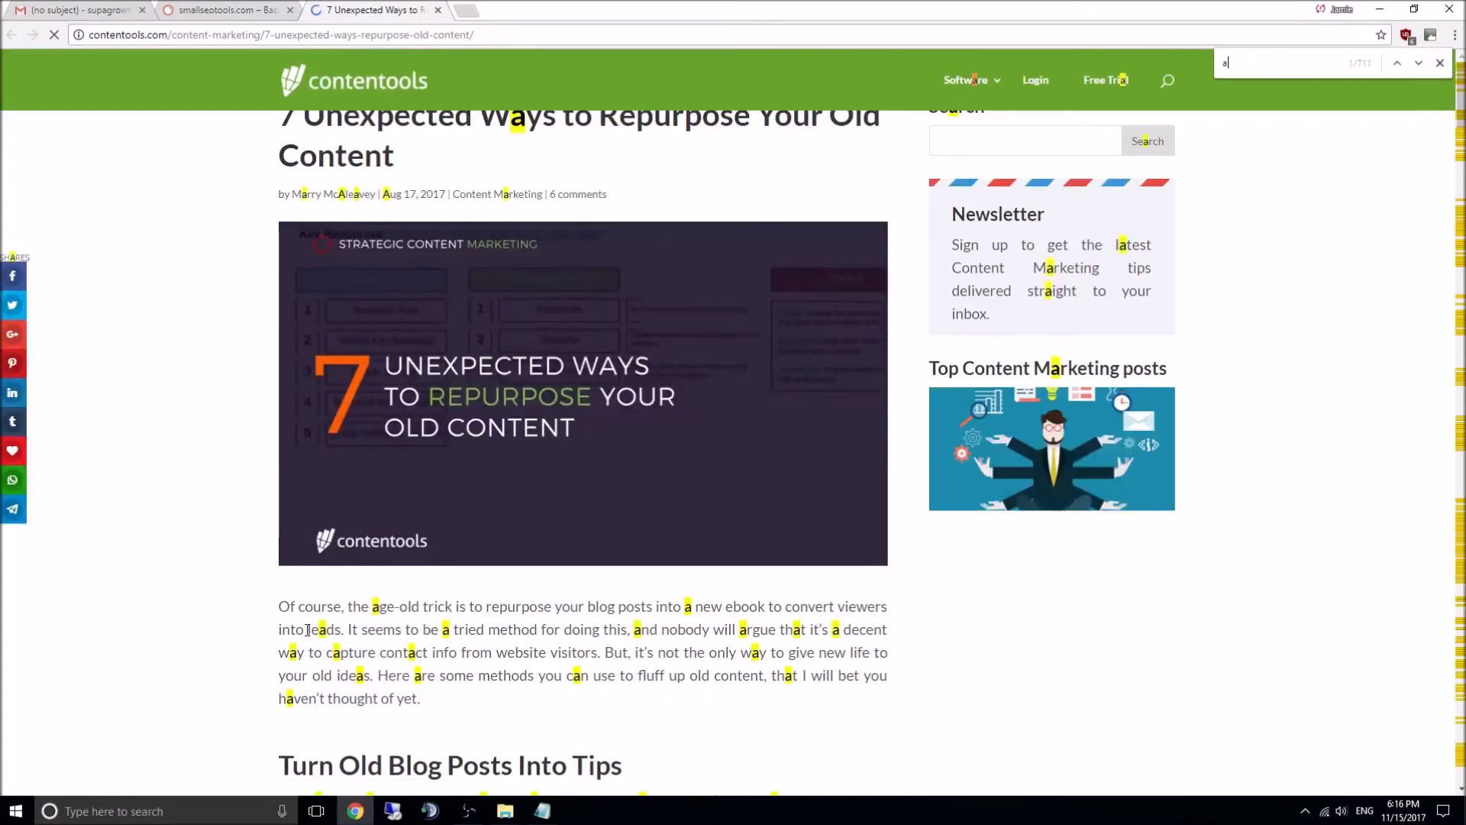
{"action": "key", "text": "Return"}
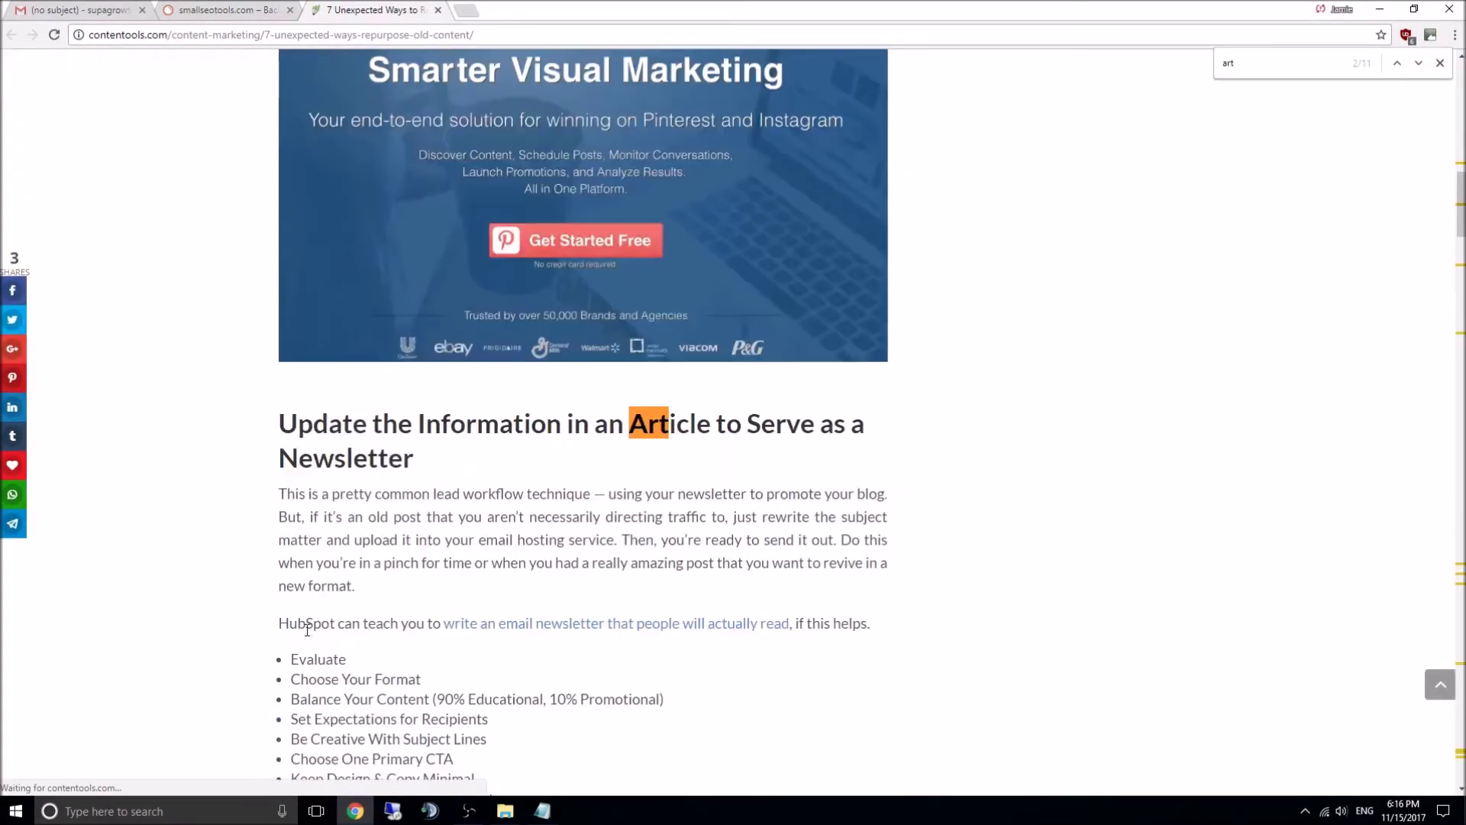
{"action": "type", "text": "icle"}
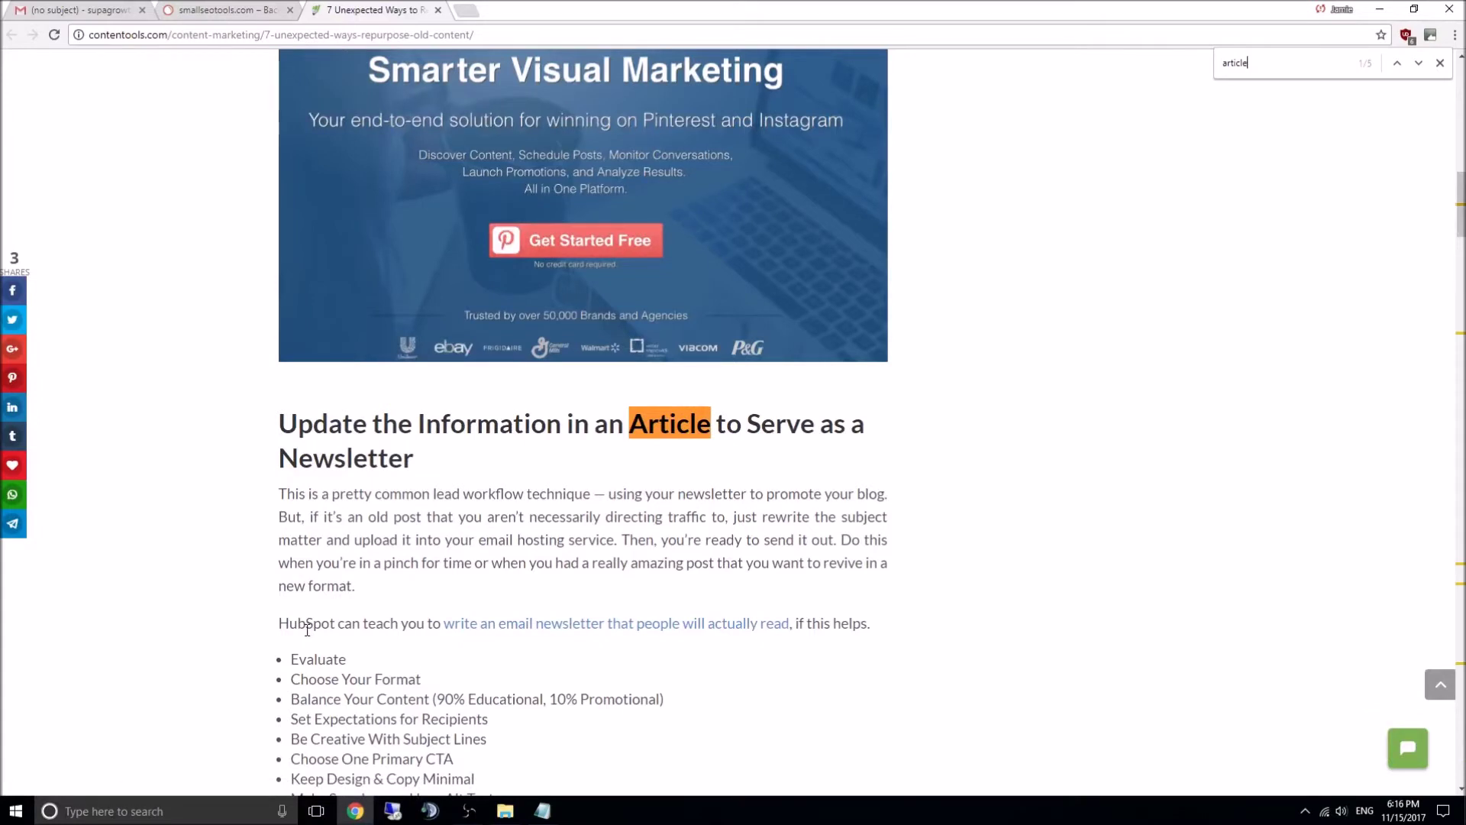
{"action": "type", "text": " re"}
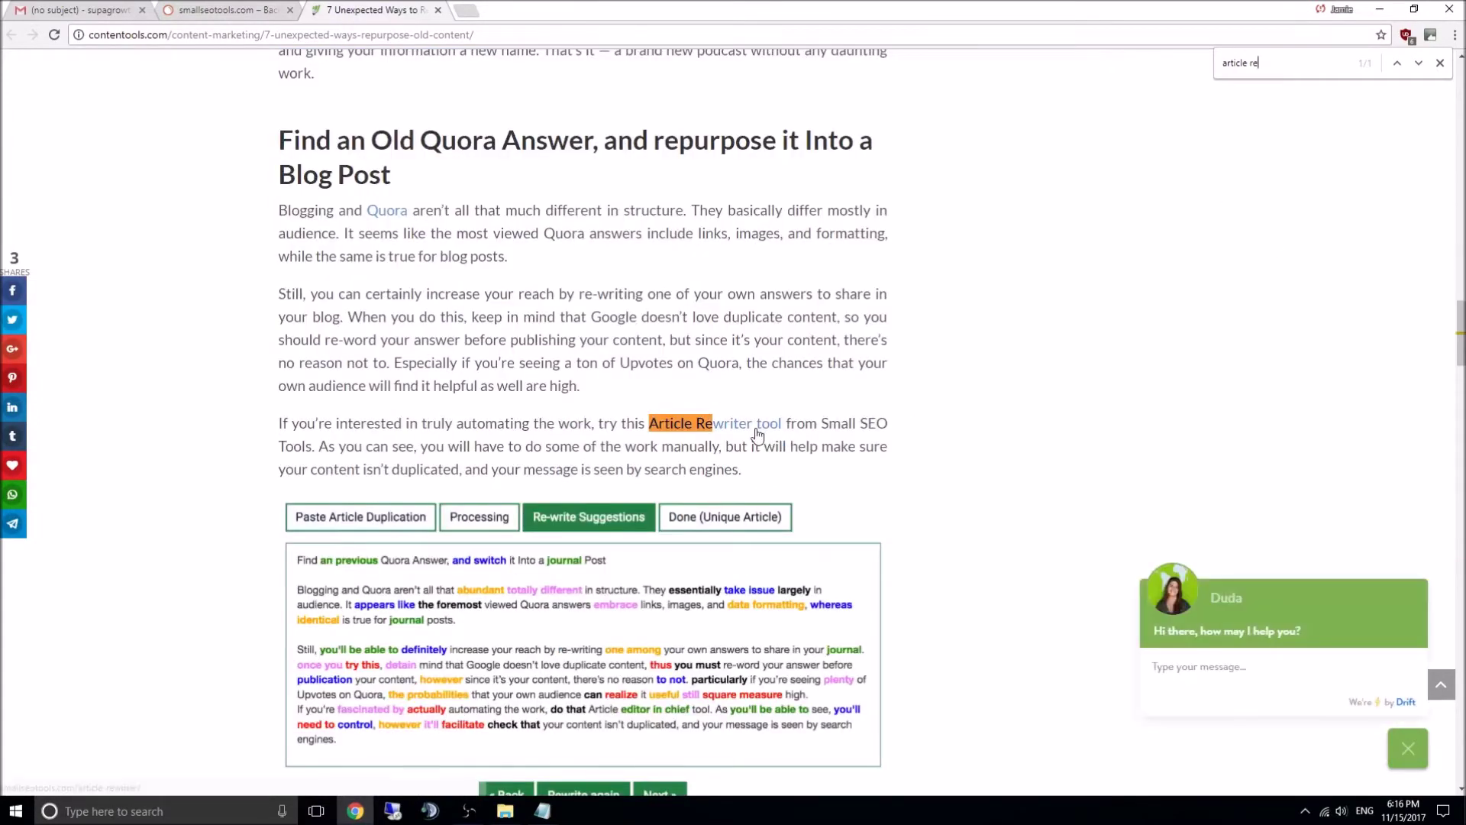
{"action": "left_click", "coordinate": [229, 10]}
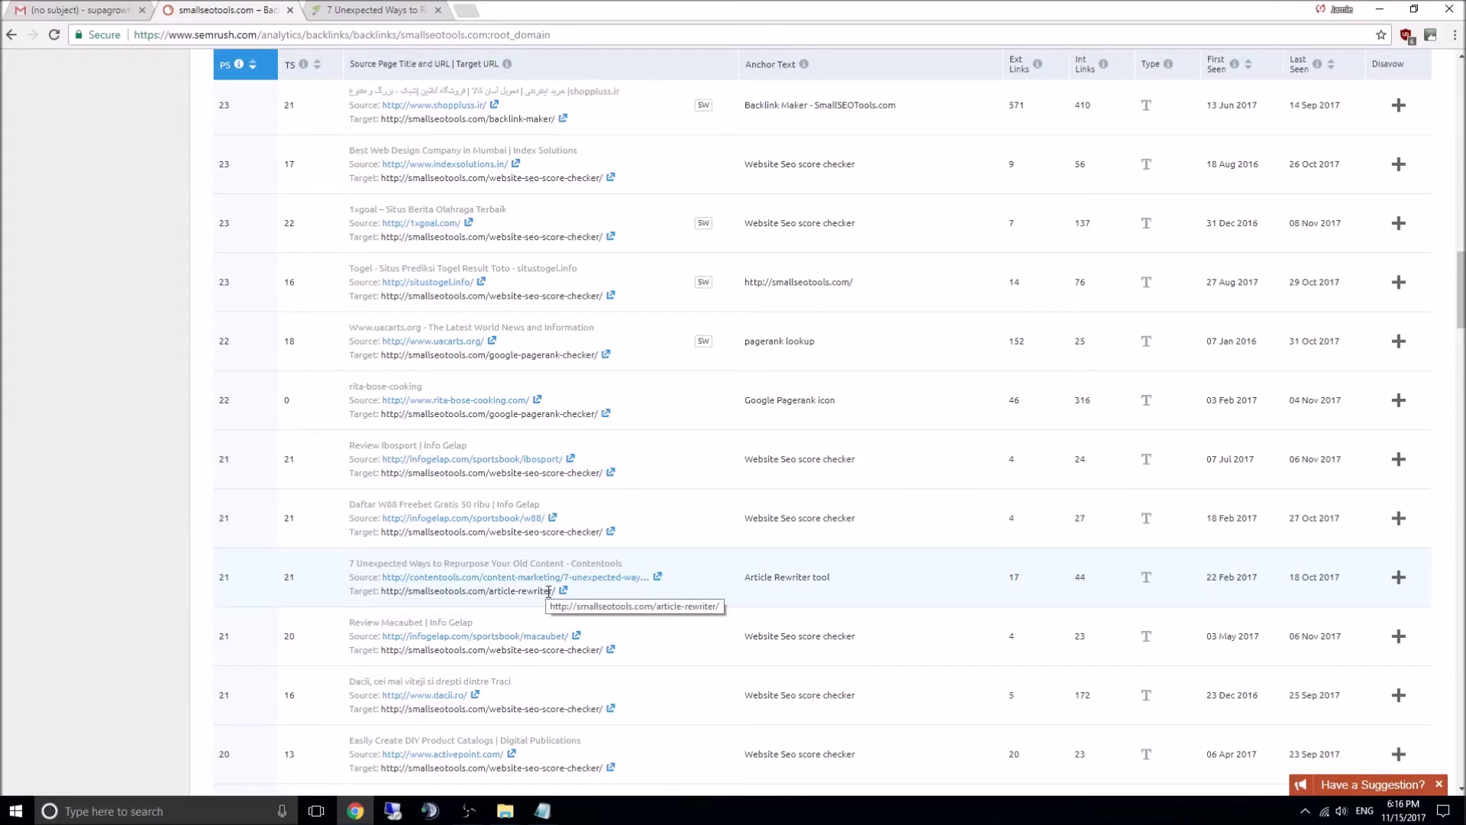
{"action": "left_click", "coordinate": [363, 10]}
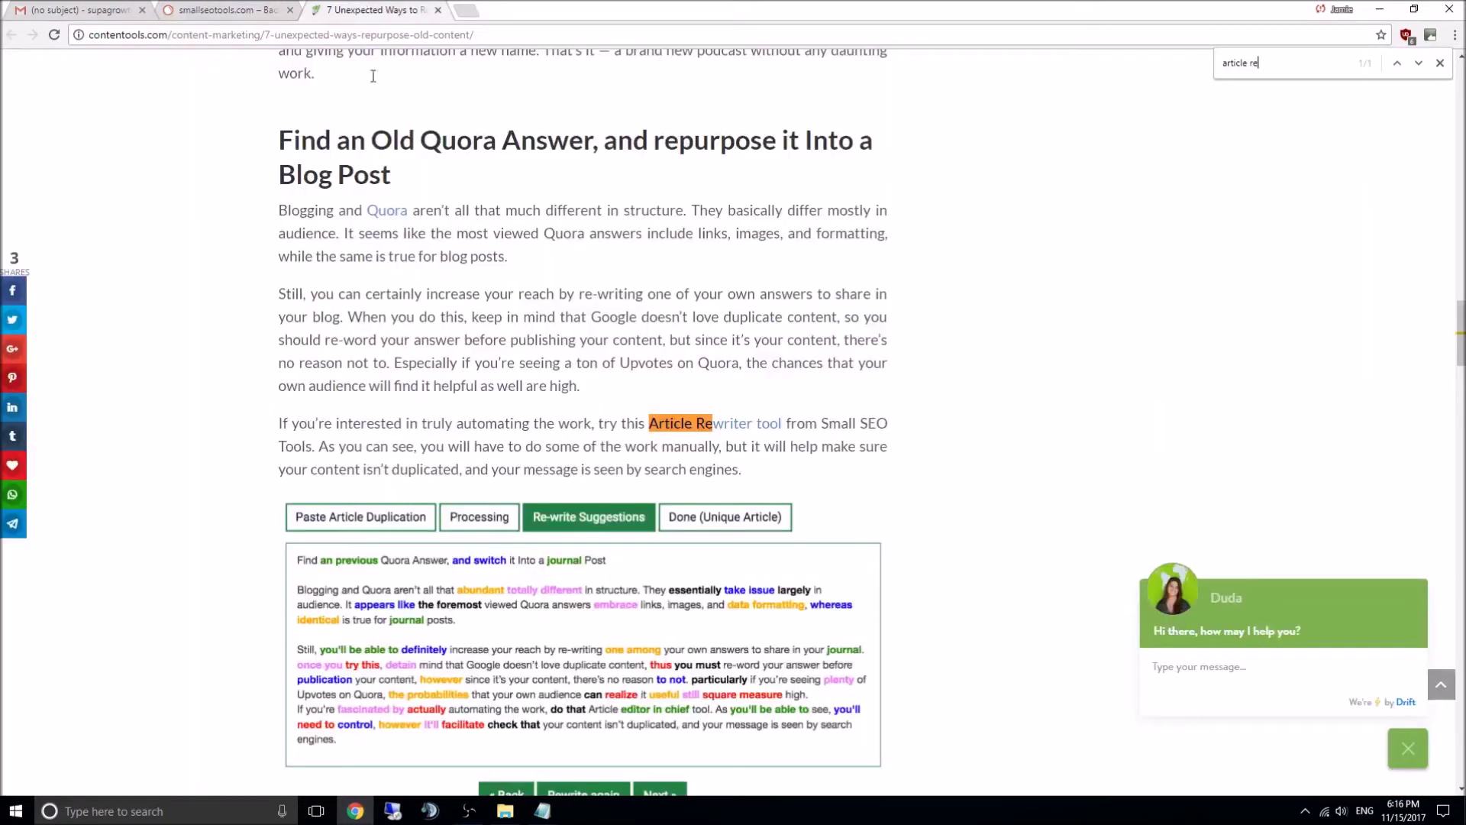
{"action": "scroll", "coordinate": [1460, 361], "scroll_direction": "down", "scroll_amount": 1}
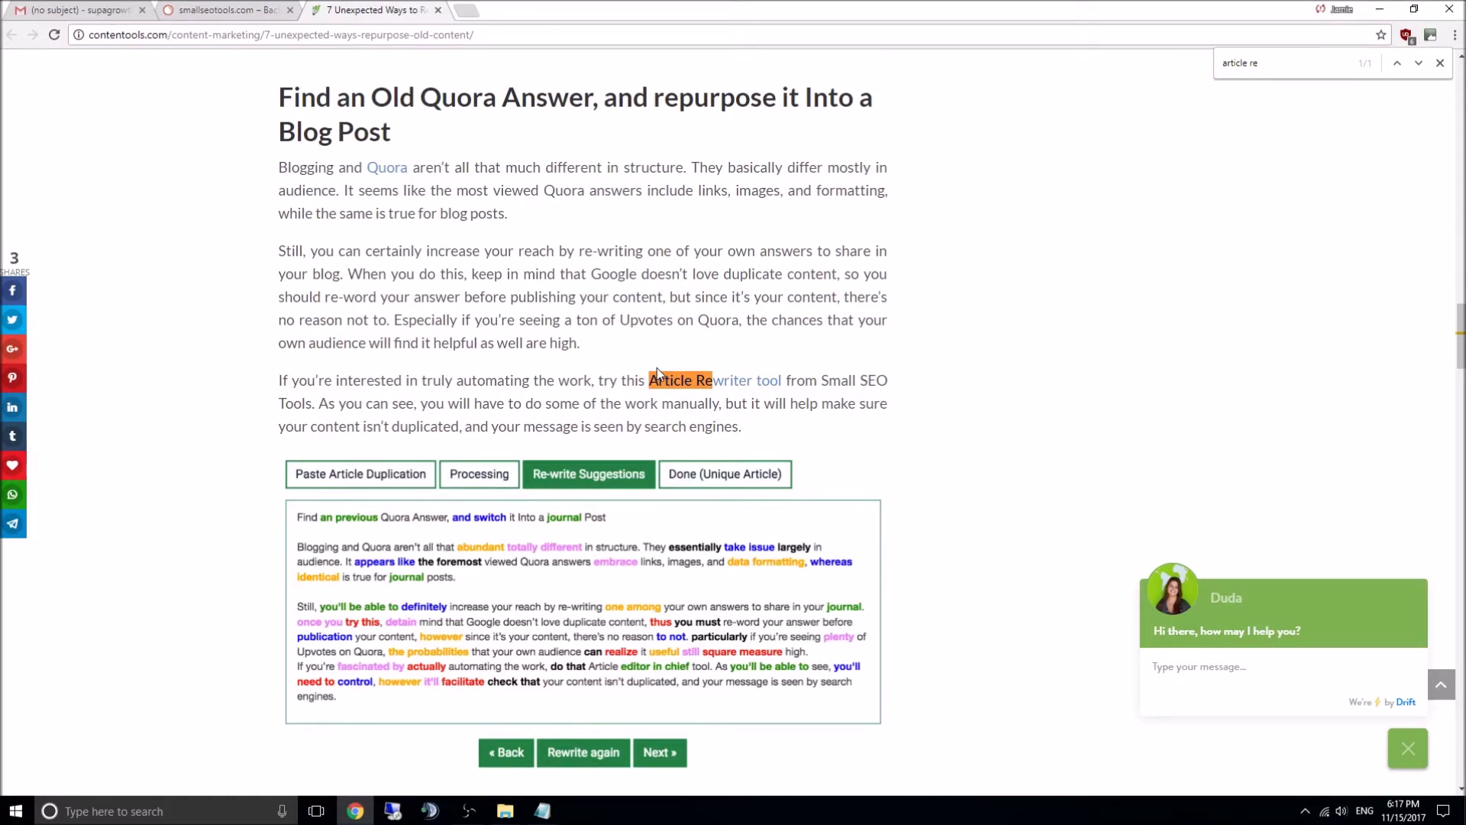
{"action": "left_click", "coordinate": [220, 10]}
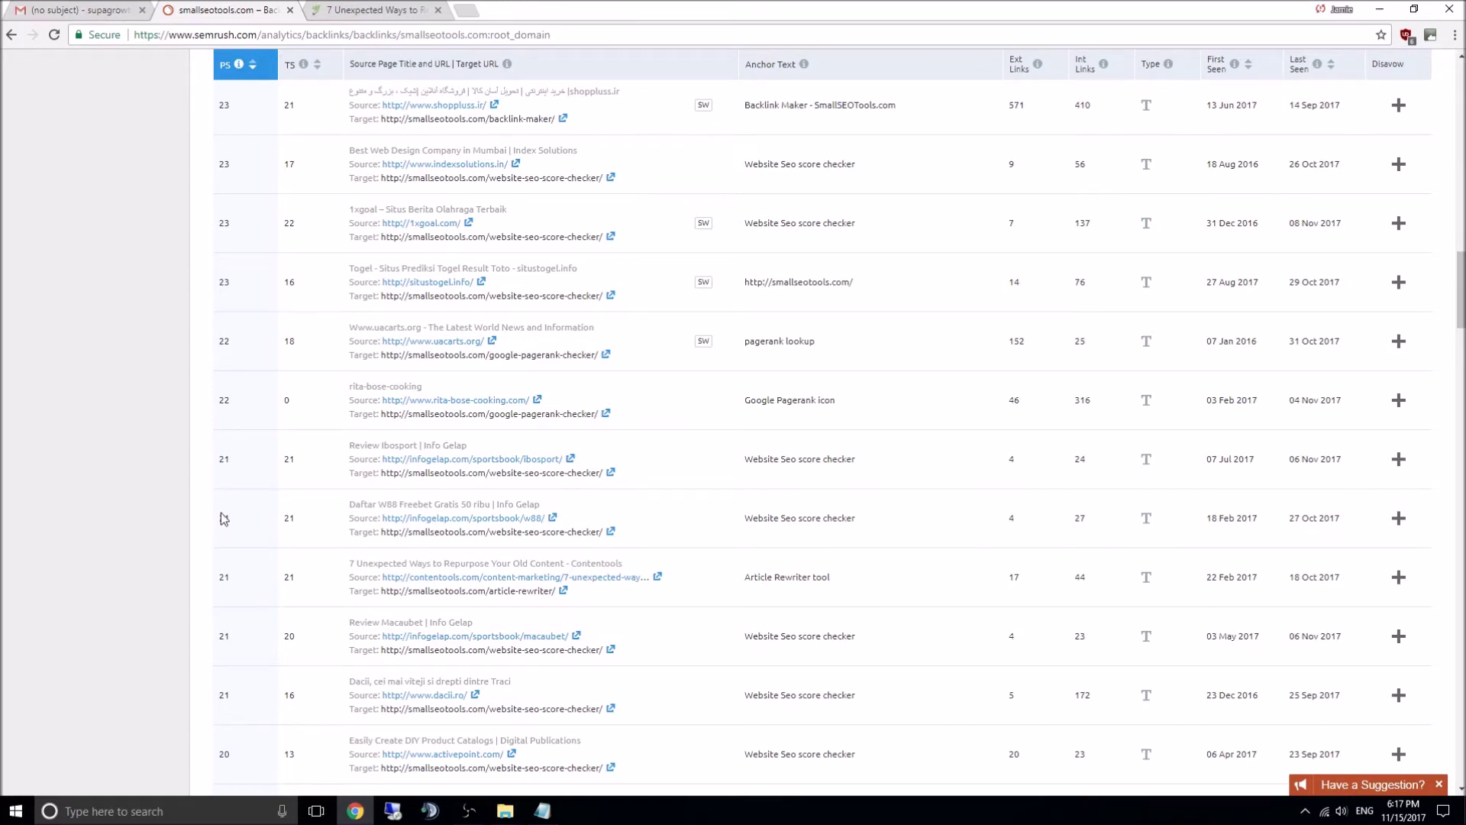
{"action": "left_click", "coordinate": [470, 579]}
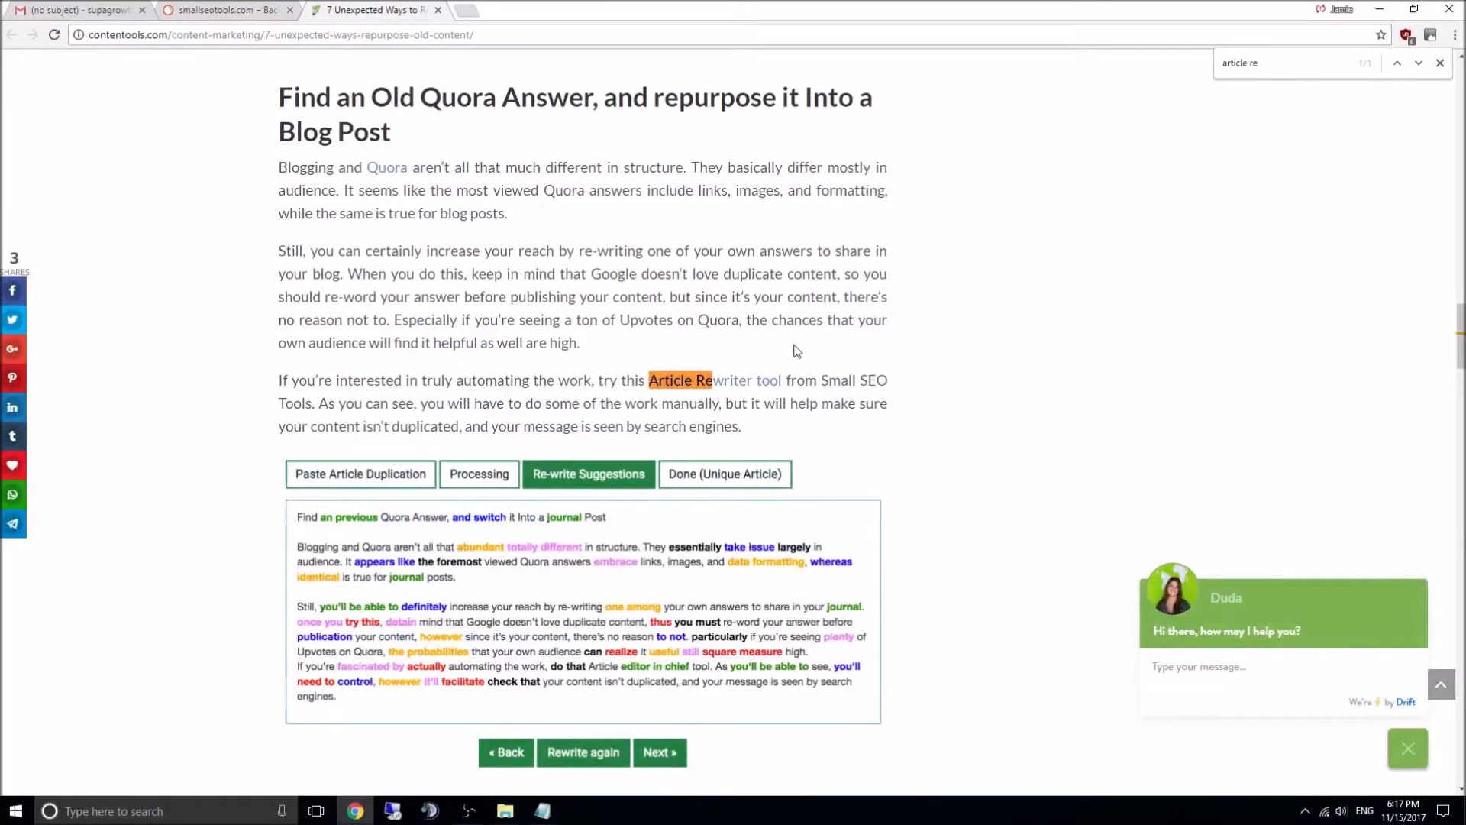
{"action": "left_click", "coordinate": [202, 9]}
{"action": "left_click", "coordinate": [375, 17]}
{"action": "left_click", "coordinate": [215, 11]}
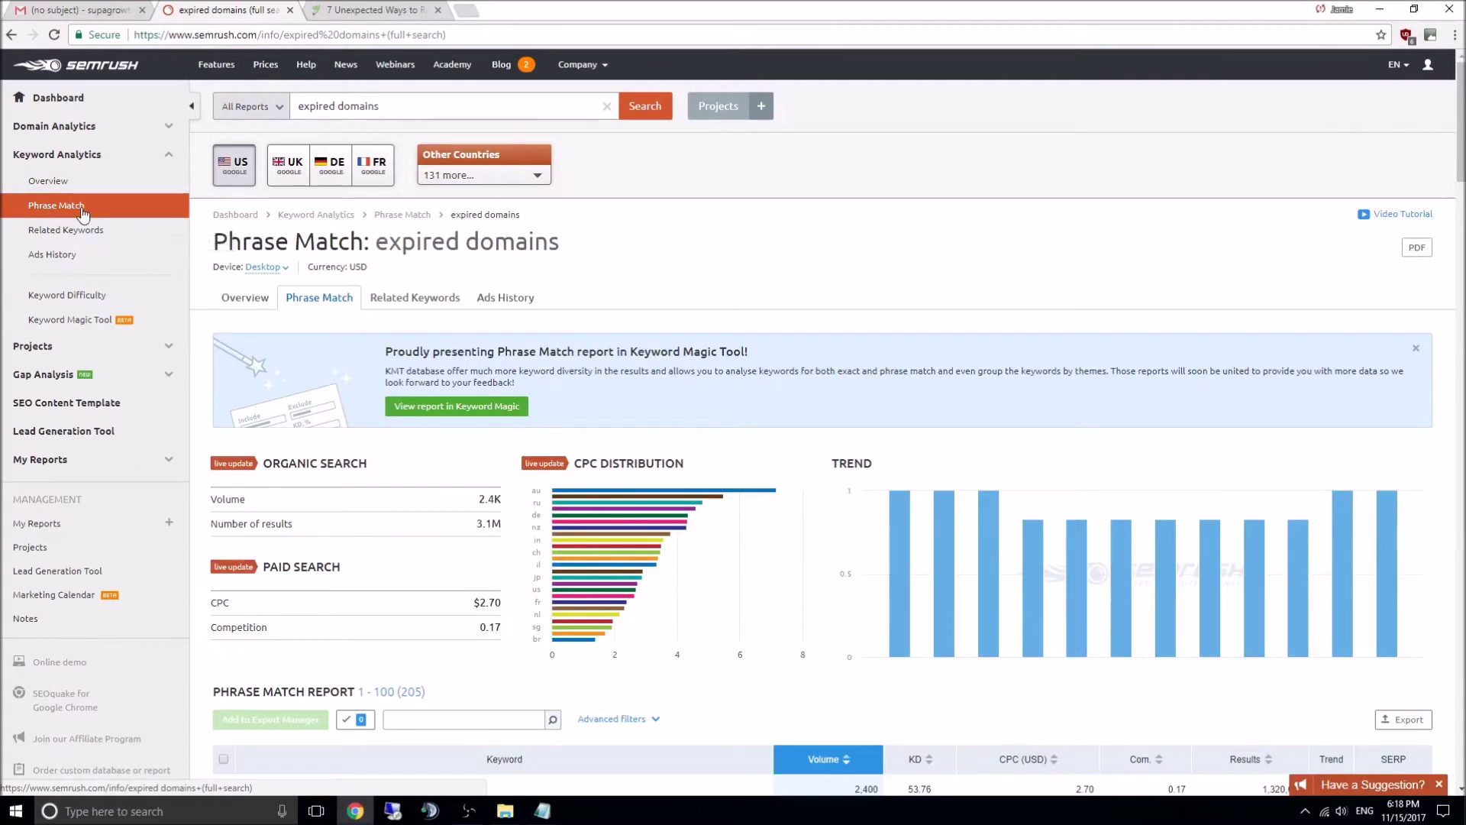
- Browse the 'expired domains' Phrase Match report of 205 keywords, then scroll back up
{"action": "left_click", "coordinate": [442, 118]}
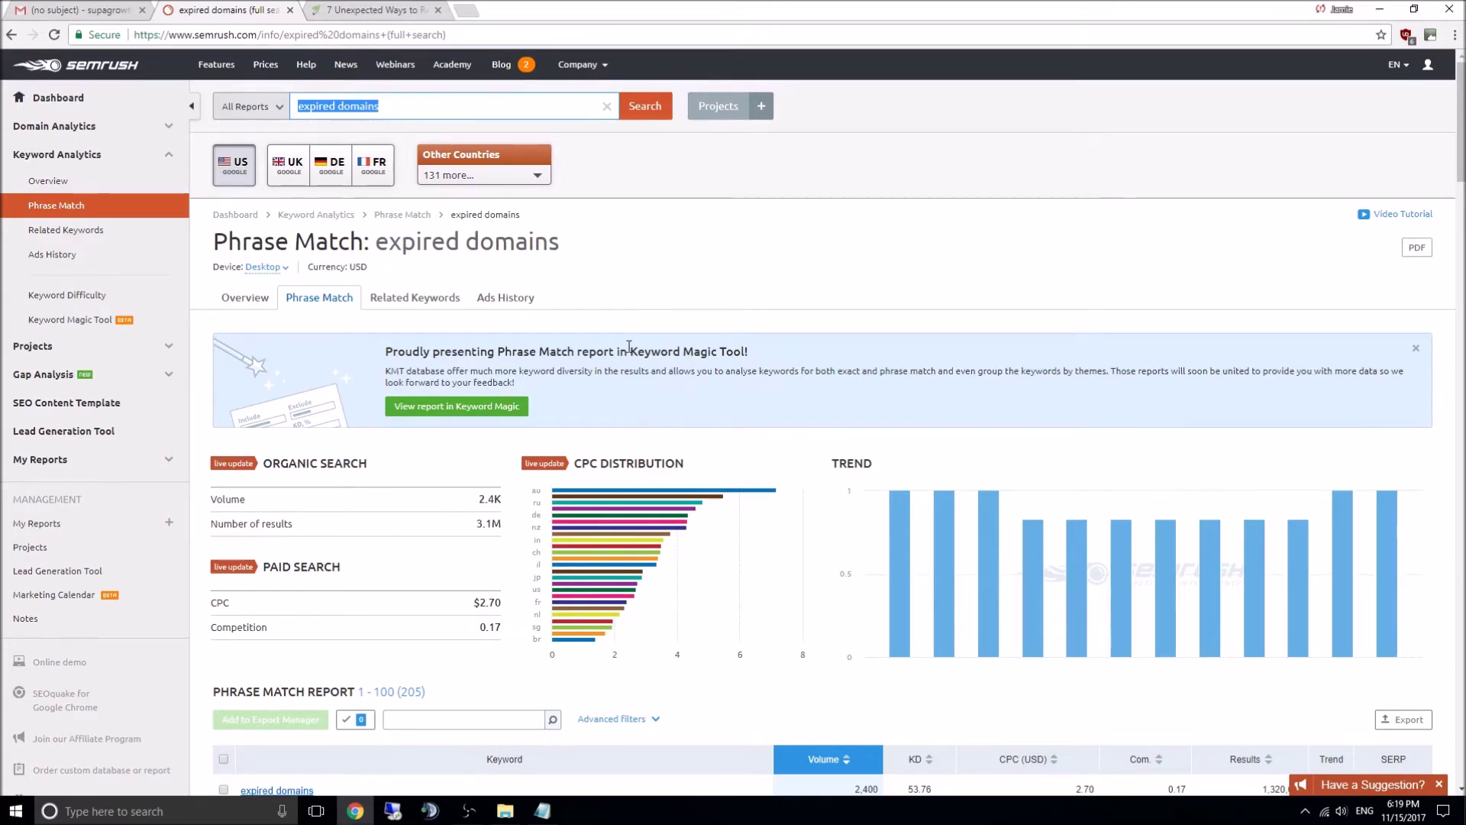
{"action": "scroll", "coordinate": [628, 345], "scroll_direction": "down", "scroll_amount": 4}
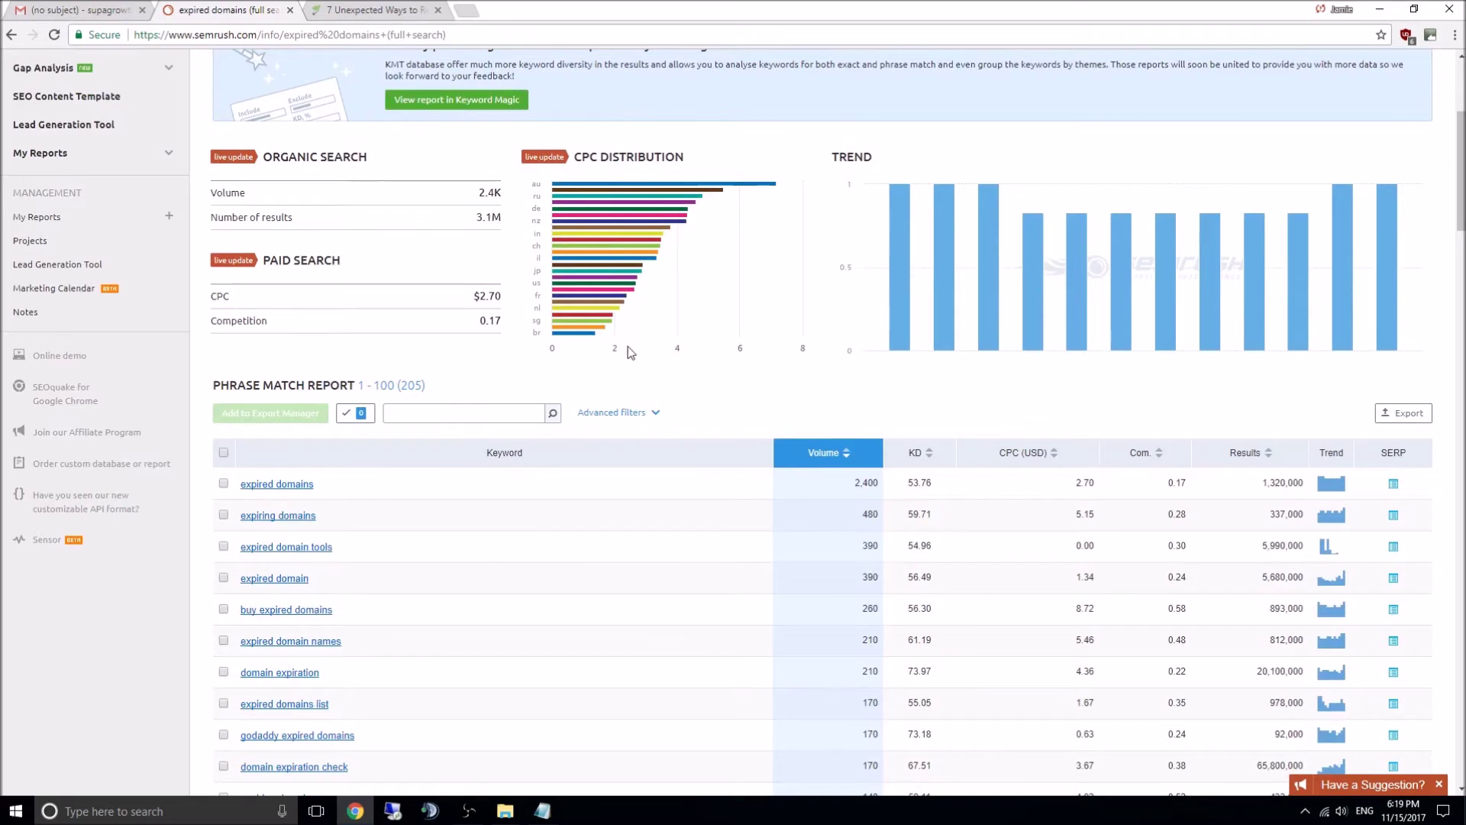
{"action": "scroll", "coordinate": [629, 352], "scroll_direction": "down", "scroll_amount": 2}
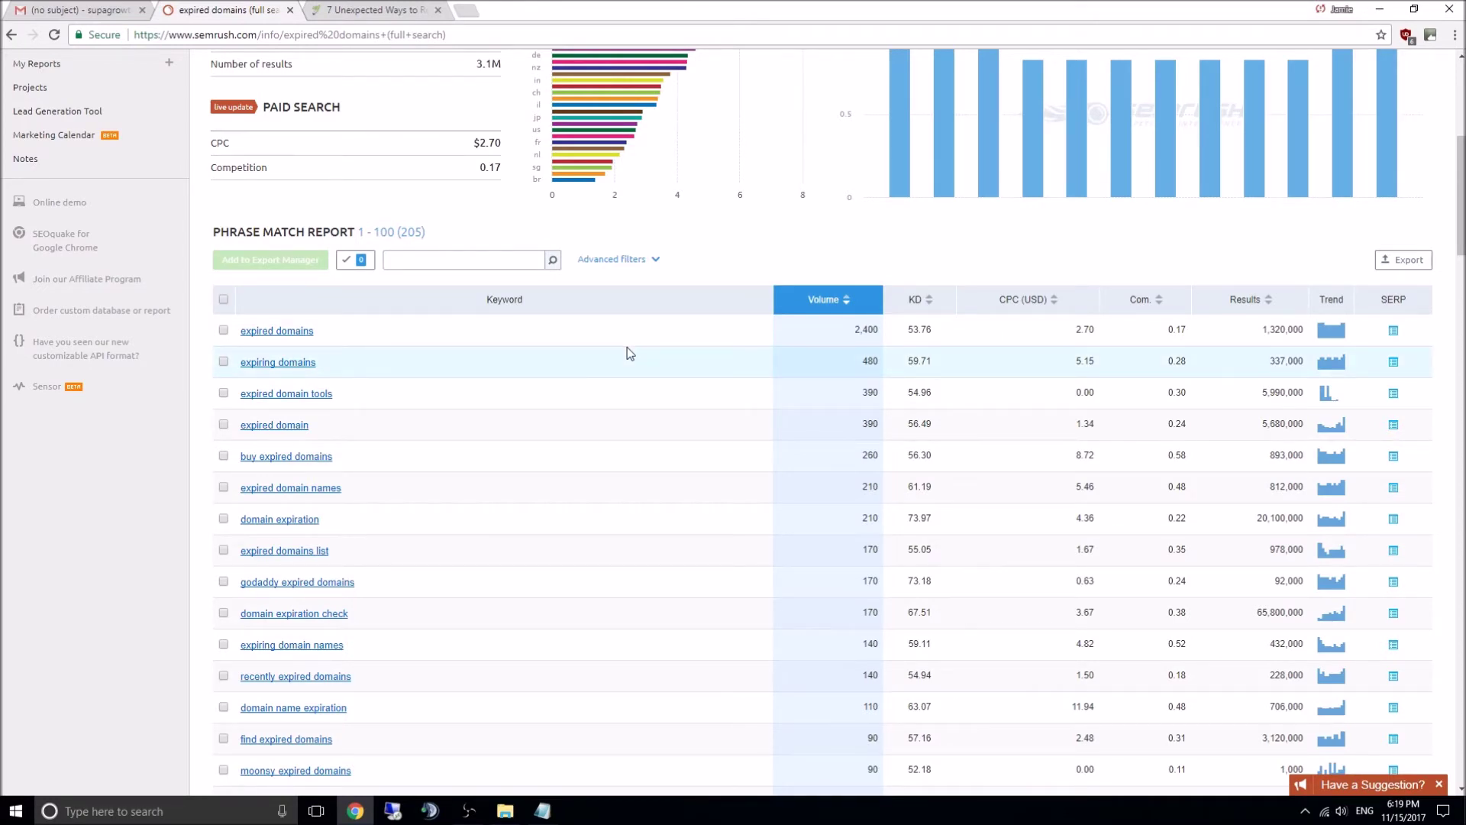
{"action": "scroll", "coordinate": [626, 348], "scroll_direction": "up", "scroll_amount": 6}
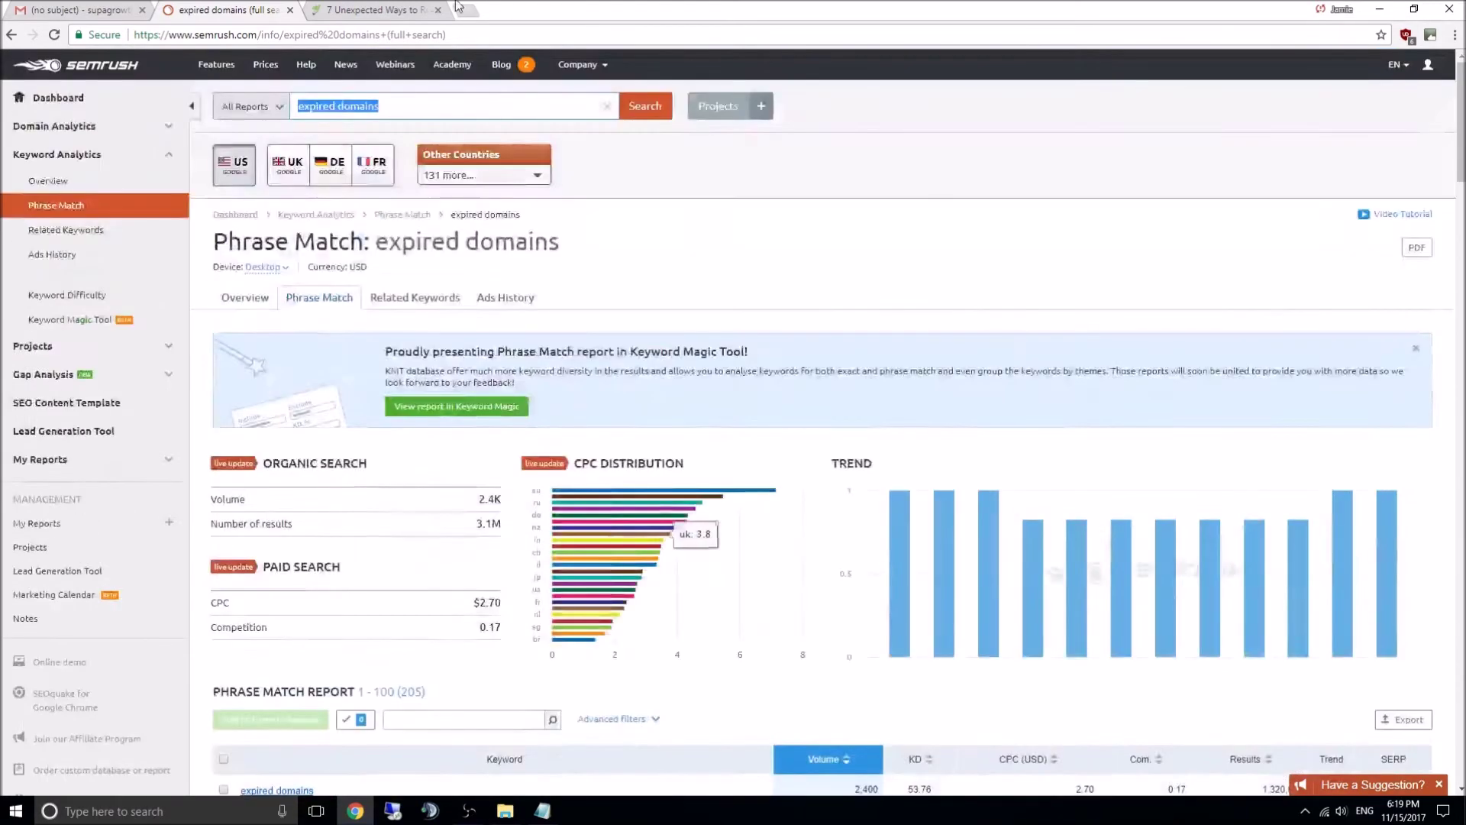
{"action": "left_click", "coordinate": [396, 102]}
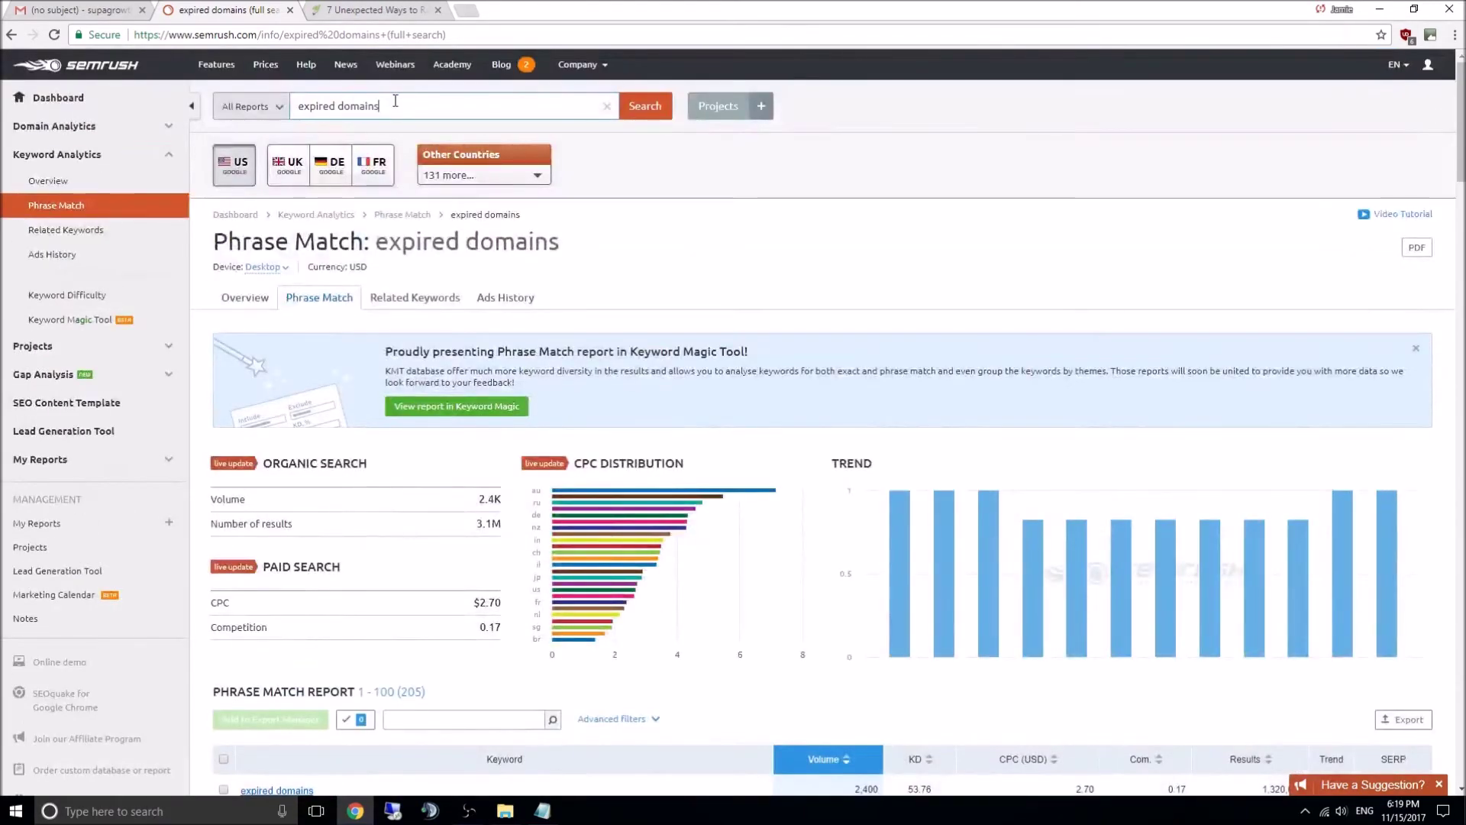
{"action": "key", "text": "BackSpace"}
{"action": "type", "text": "finder"}
{"action": "key", "text": "Return"}
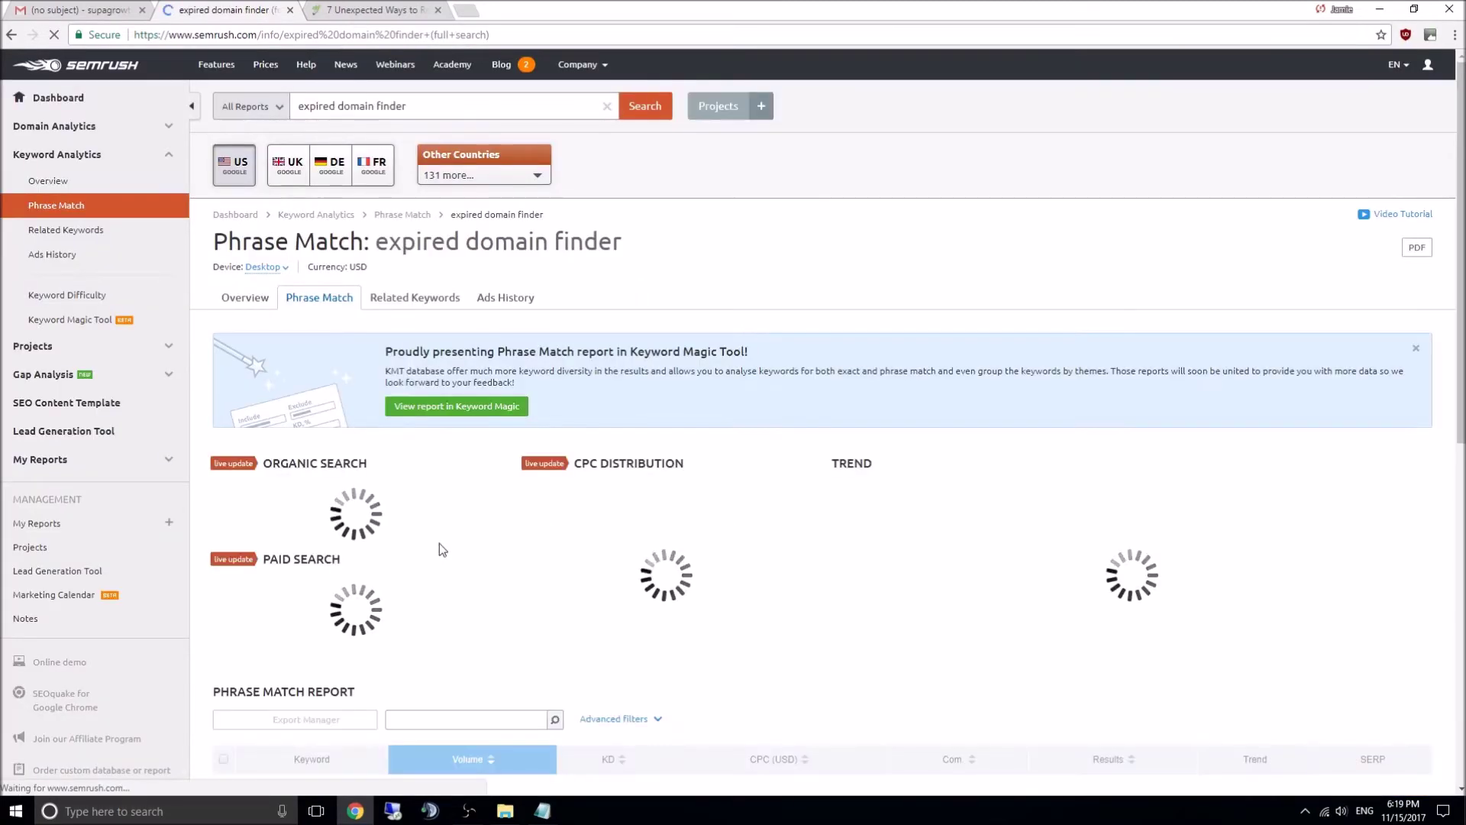
{"action": "scroll", "coordinate": [438, 545], "scroll_direction": "down", "scroll_amount": 2}
{"action": "scroll", "coordinate": [438, 543], "scroll_direction": "down", "scroll_amount": 2}
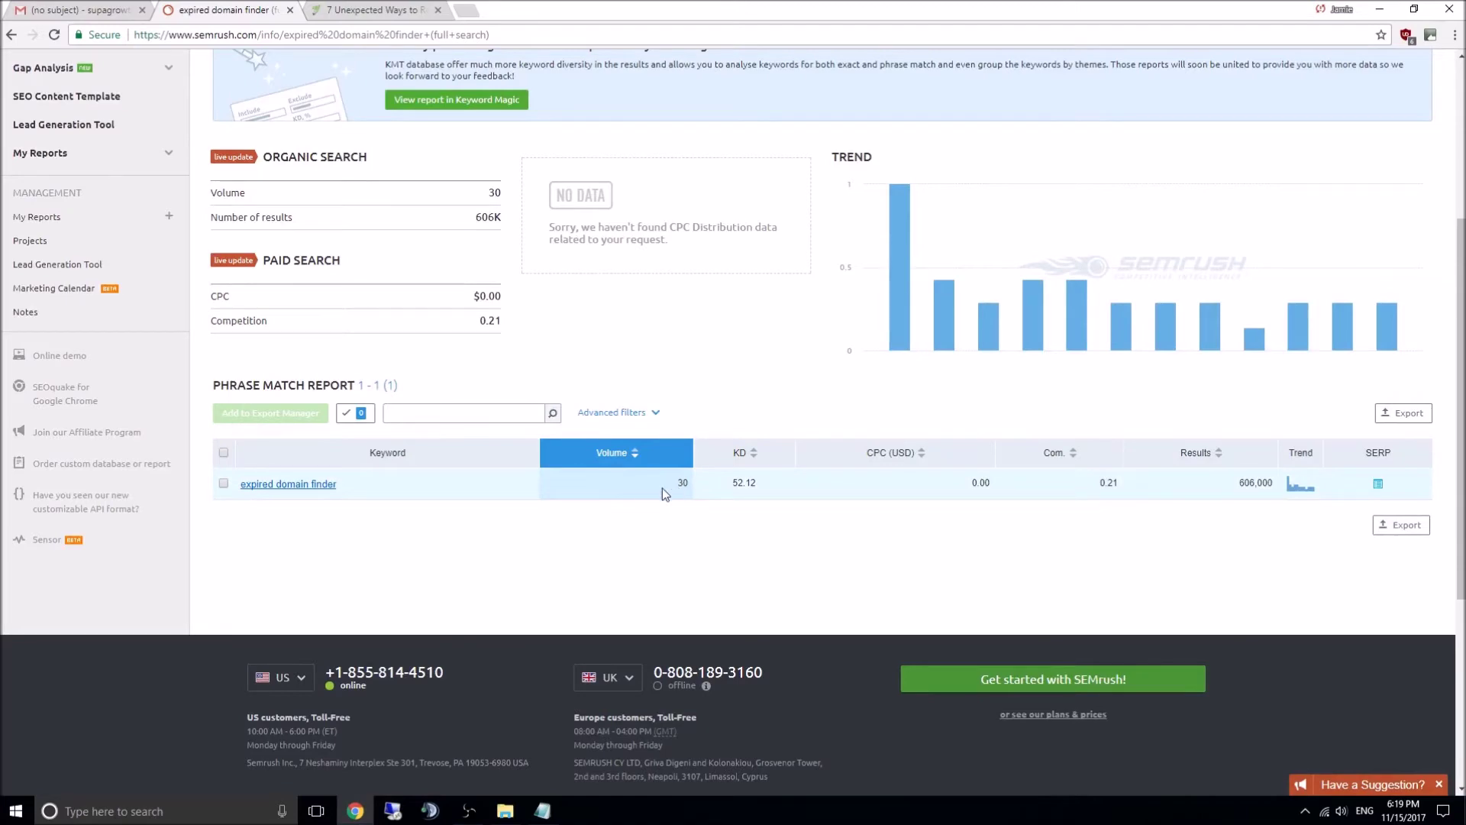
{"action": "scroll", "coordinate": [657, 484], "scroll_direction": "up", "scroll_amount": 4}
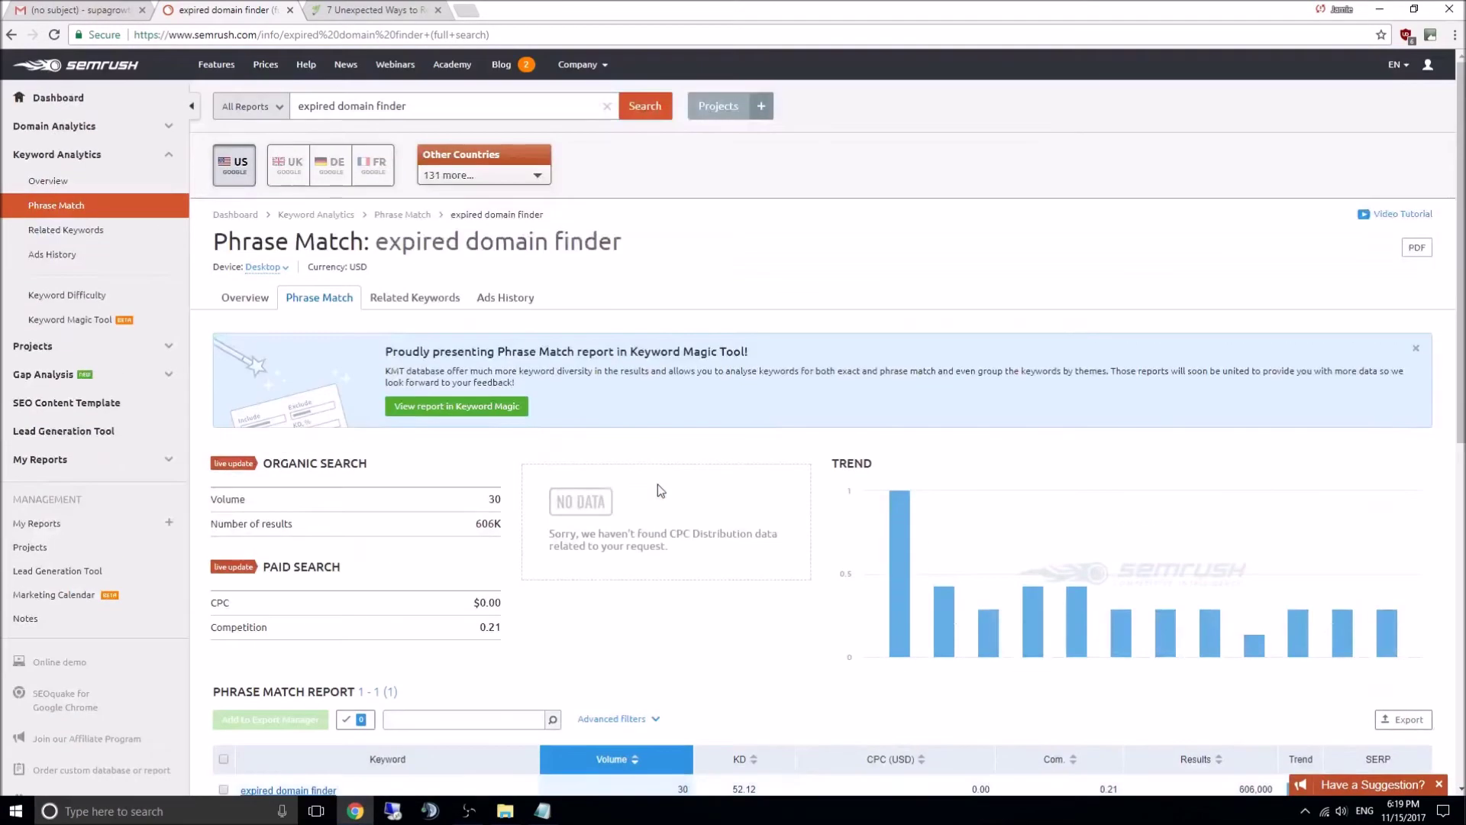
{"action": "double_click", "coordinate": [381, 109]}
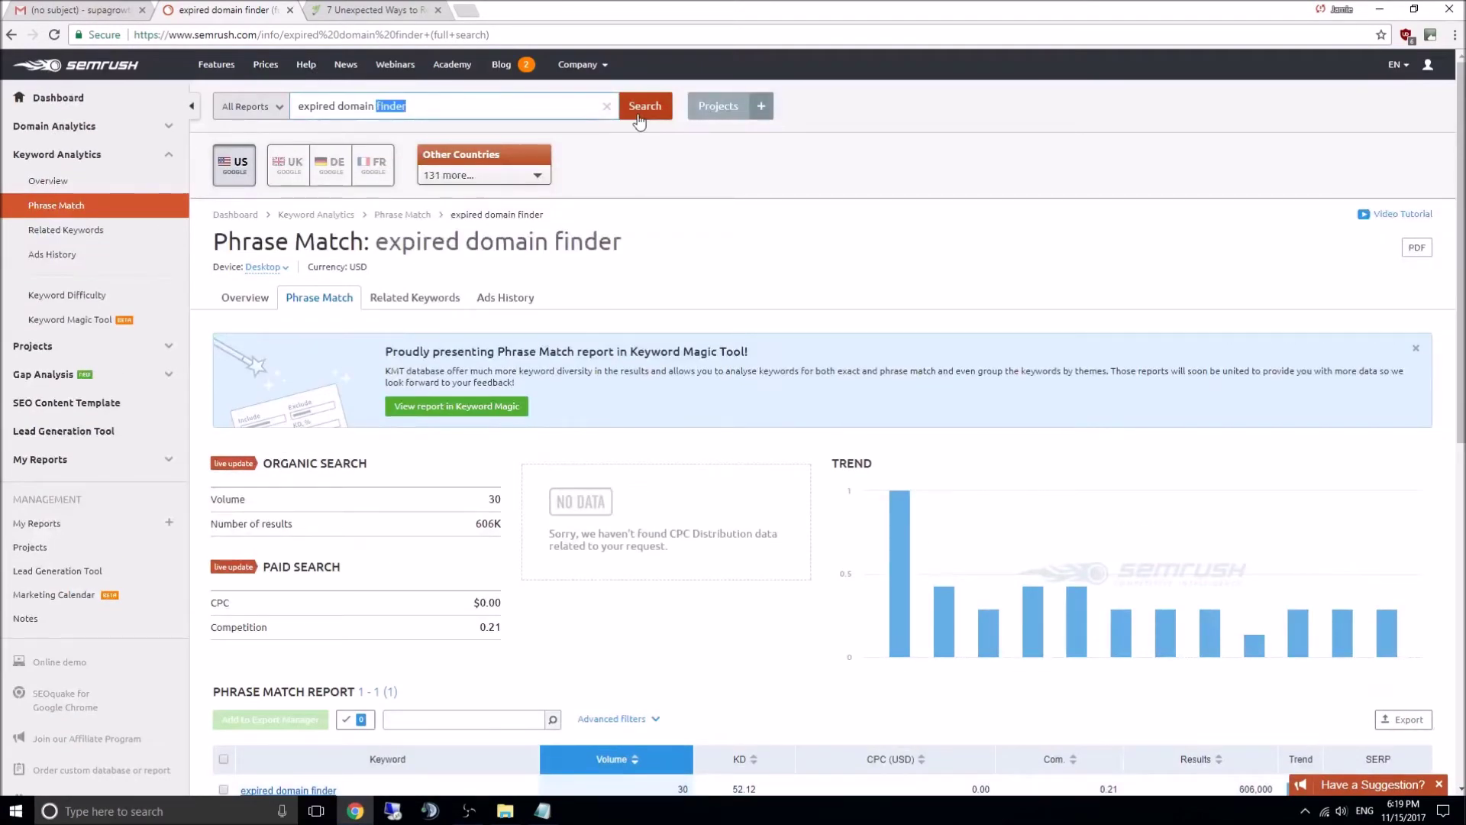
{"action": "key", "text": "BackSpace"}
- Run the Phrase Match search for 'expired domain' and mark the 390 volume for 'expired domain tools'
{"action": "left_click", "coordinate": [638, 113]}
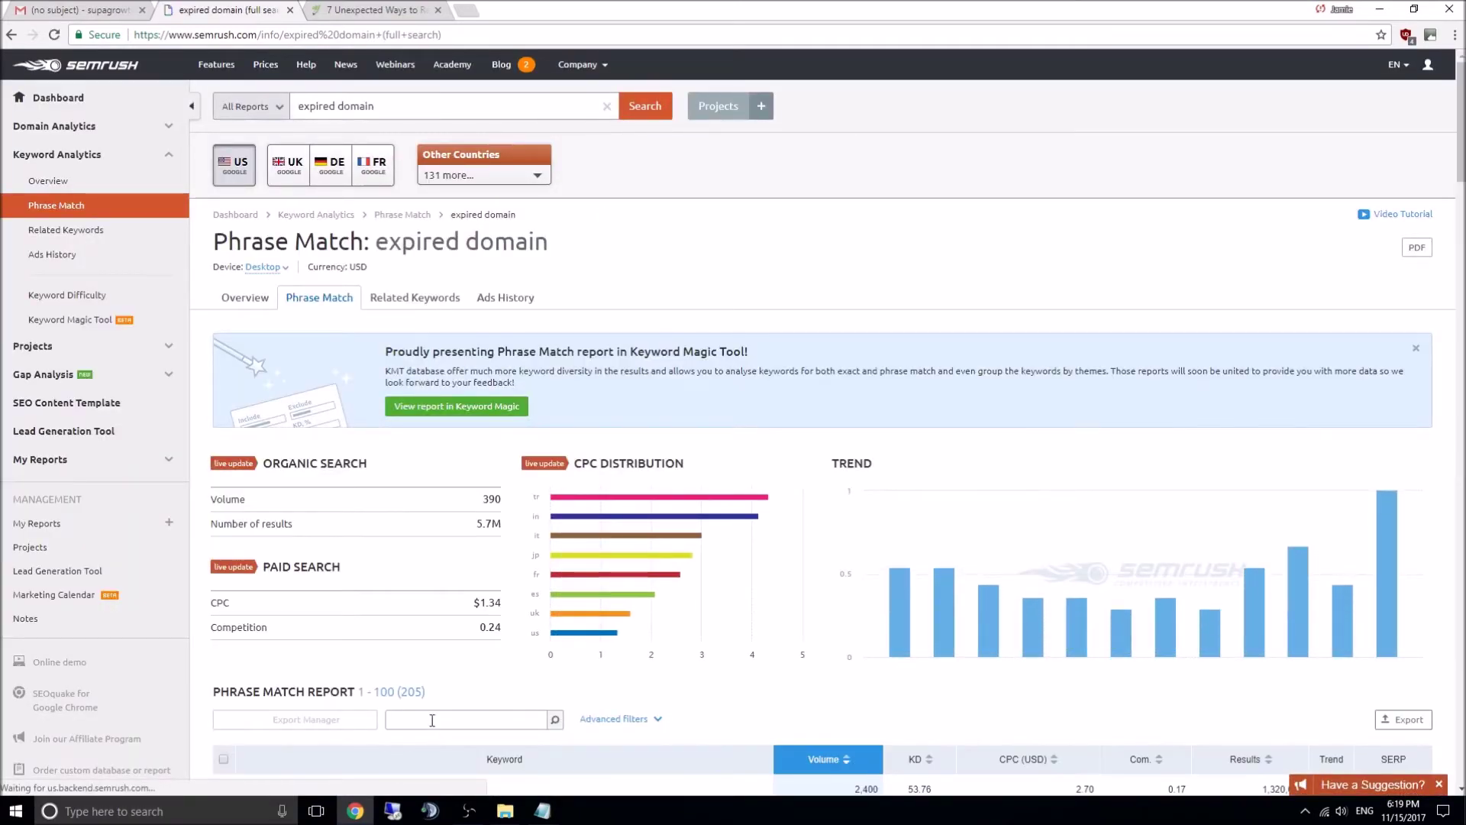
{"action": "scroll", "coordinate": [431, 721], "scroll_direction": "down", "scroll_amount": 5}
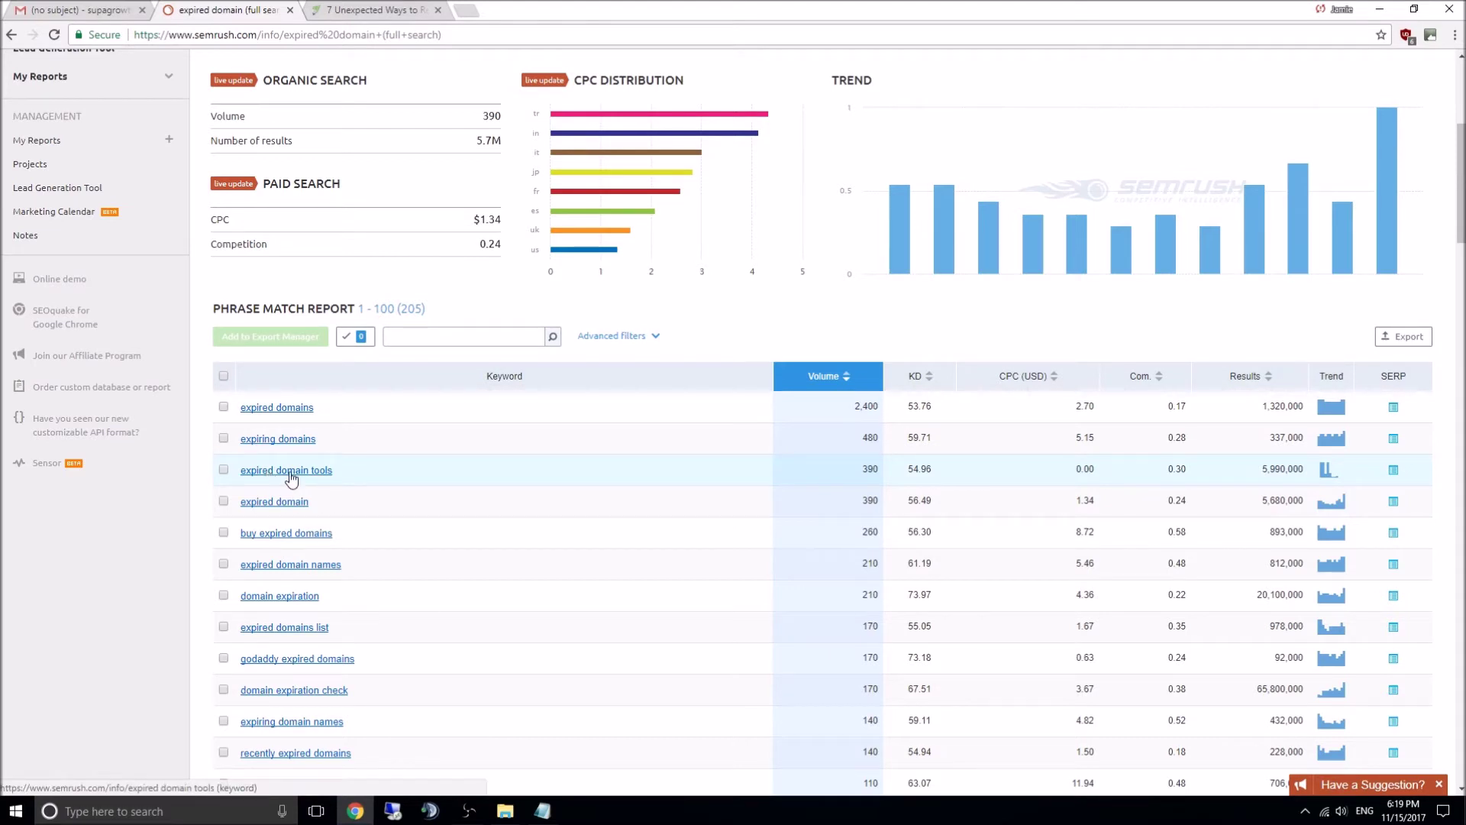
{"action": "double_click", "coordinate": [874, 468]}
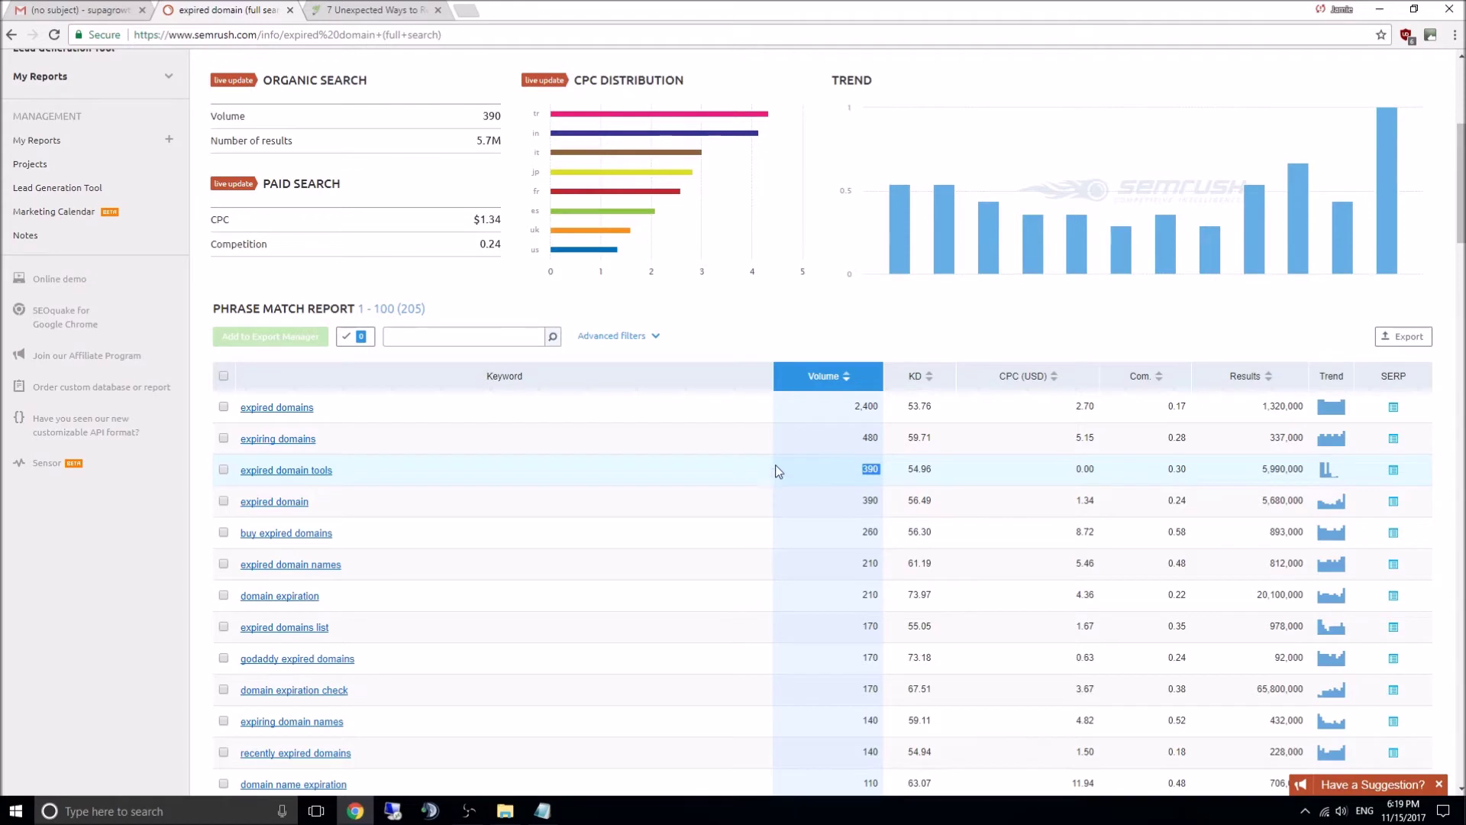
{"action": "left_click", "coordinate": [851, 475]}
{"action": "double_click", "coordinate": [851, 475]}
- Select the 'expired domain' query and scroll through the Phrase Match Report table
{"action": "scroll", "coordinate": [527, 612], "scroll_direction": "up", "scroll_amount": 5}
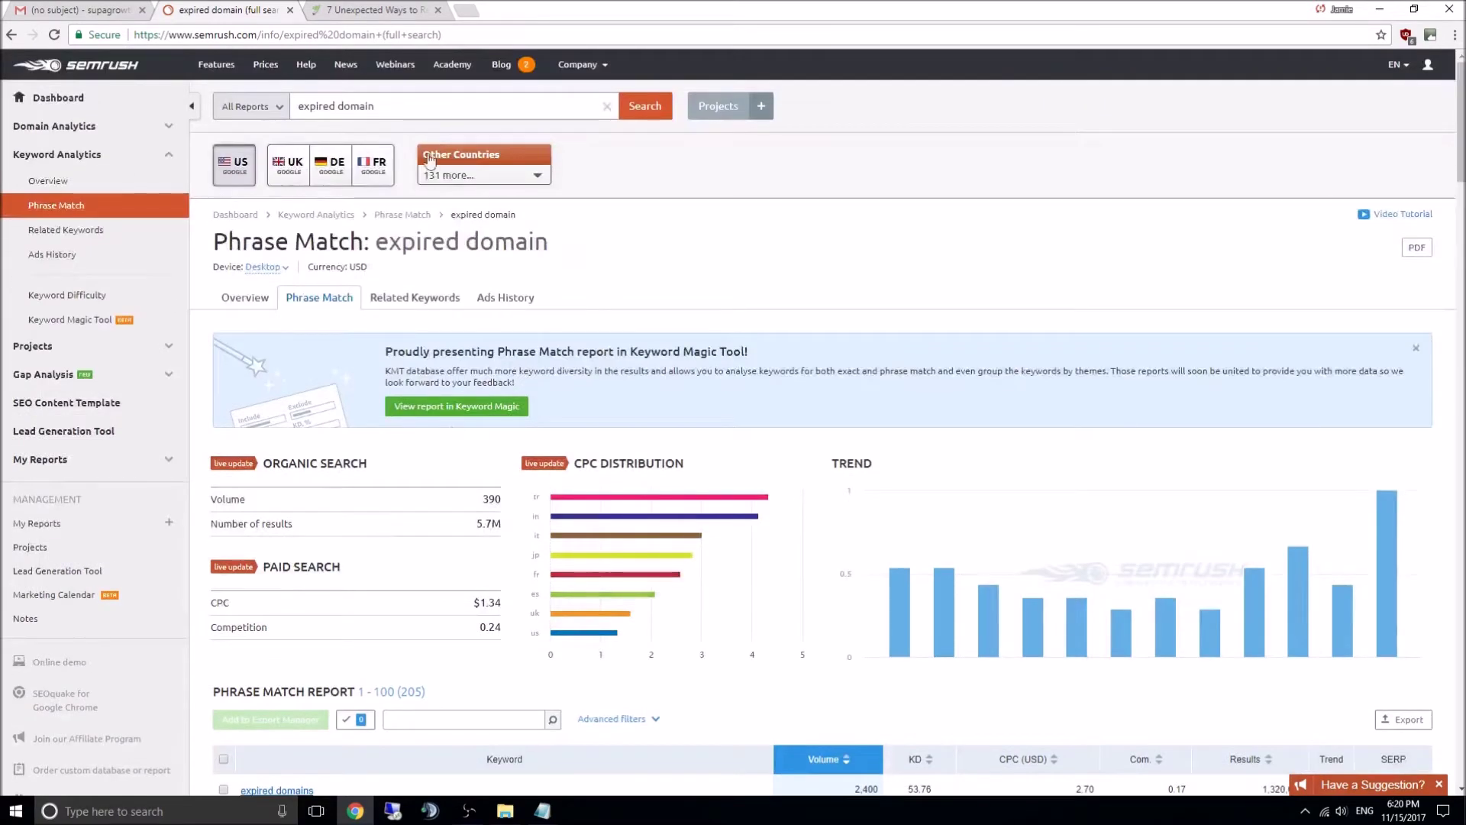
{"action": "triple_click", "coordinate": [333, 100]}
{"action": "scroll", "coordinate": [753, 305], "scroll_direction": "down", "scroll_amount": 7}
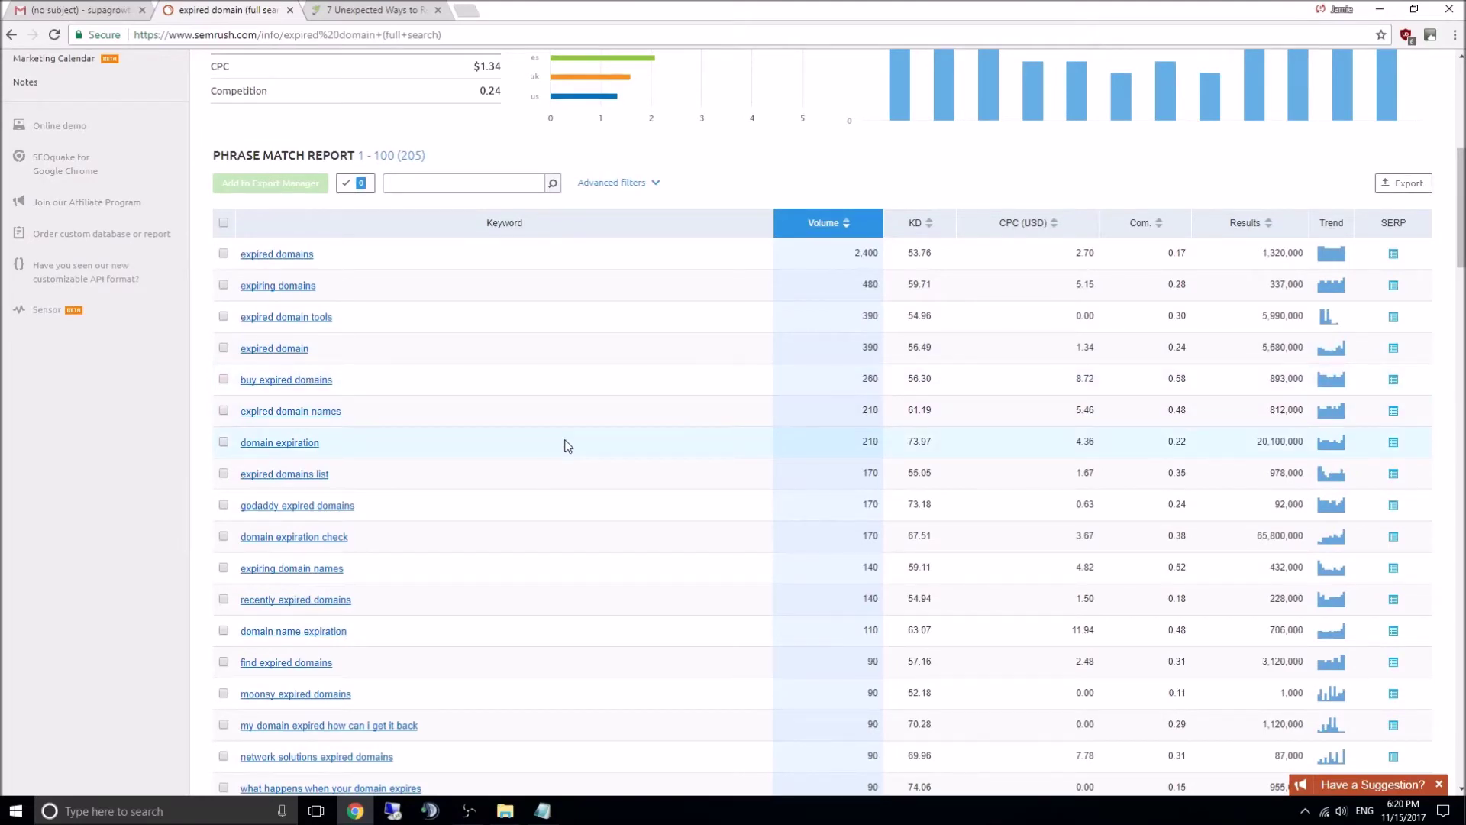
{"action": "scroll", "coordinate": [568, 446], "scroll_direction": "down", "scroll_amount": 3}
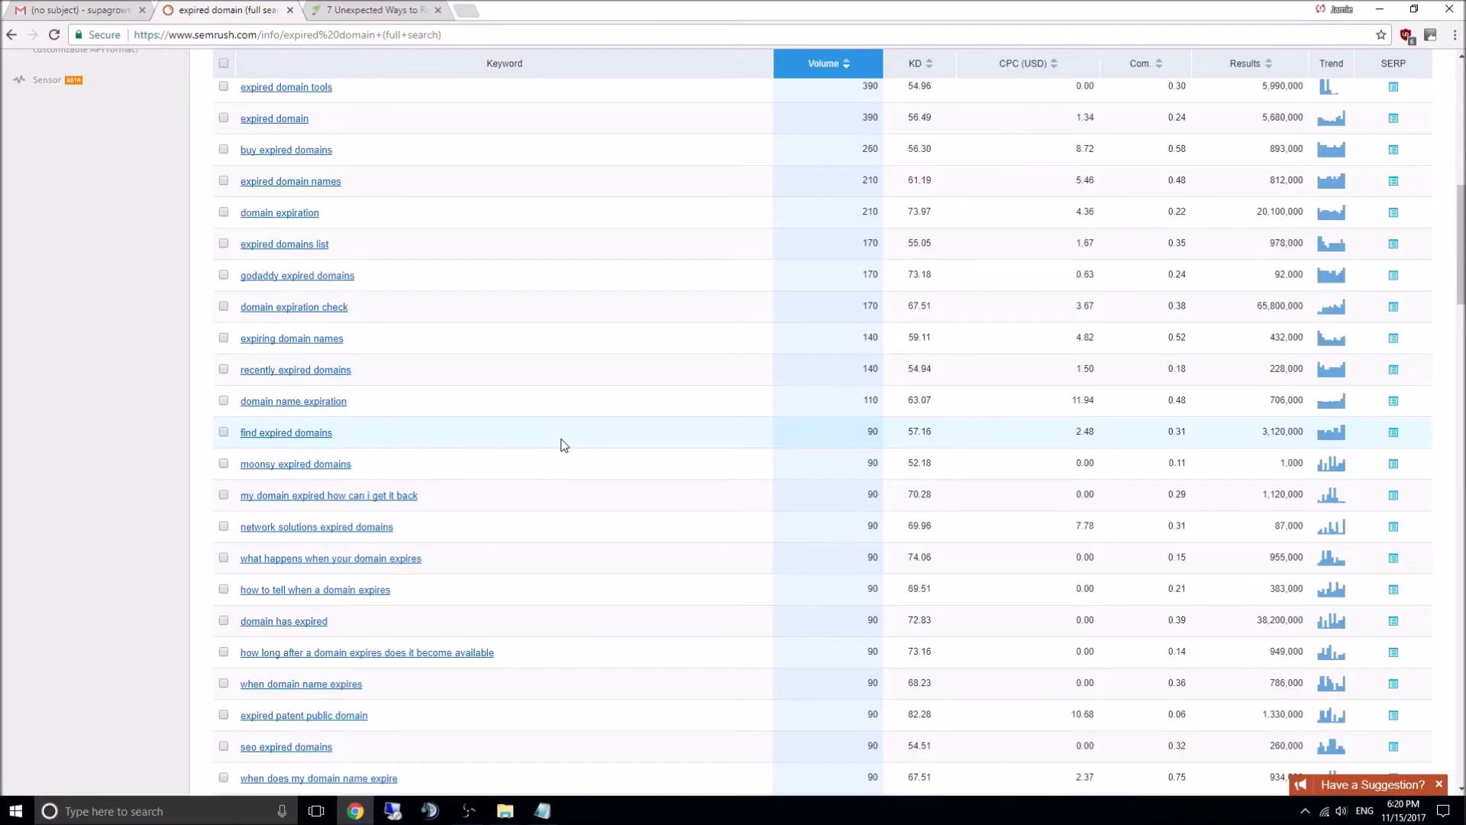
{"action": "scroll", "coordinate": [564, 445], "scroll_direction": "down", "scroll_amount": 3}
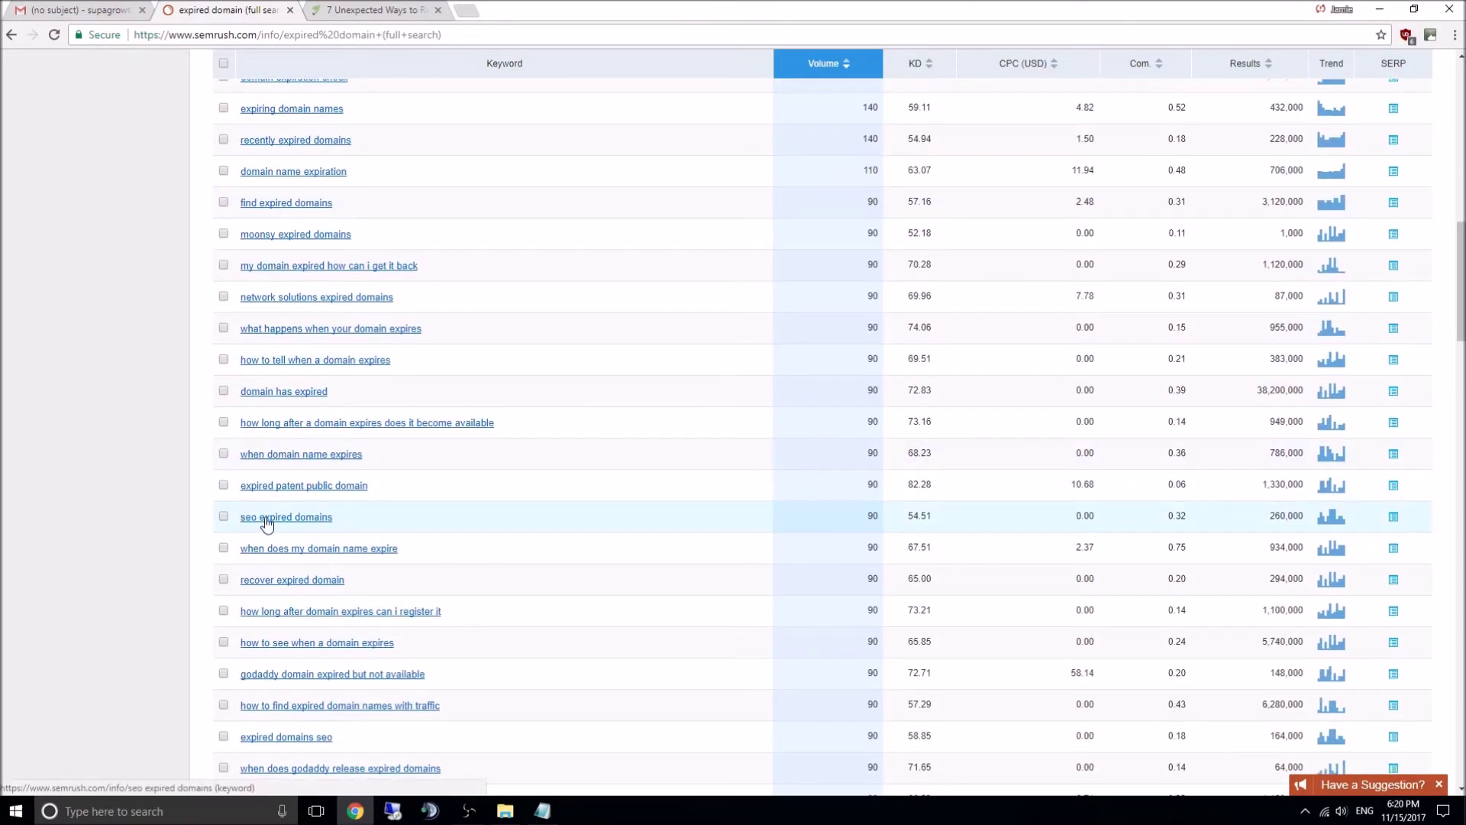
{"action": "scroll", "coordinate": [731, 569], "scroll_direction": "down", "scroll_amount": 4}
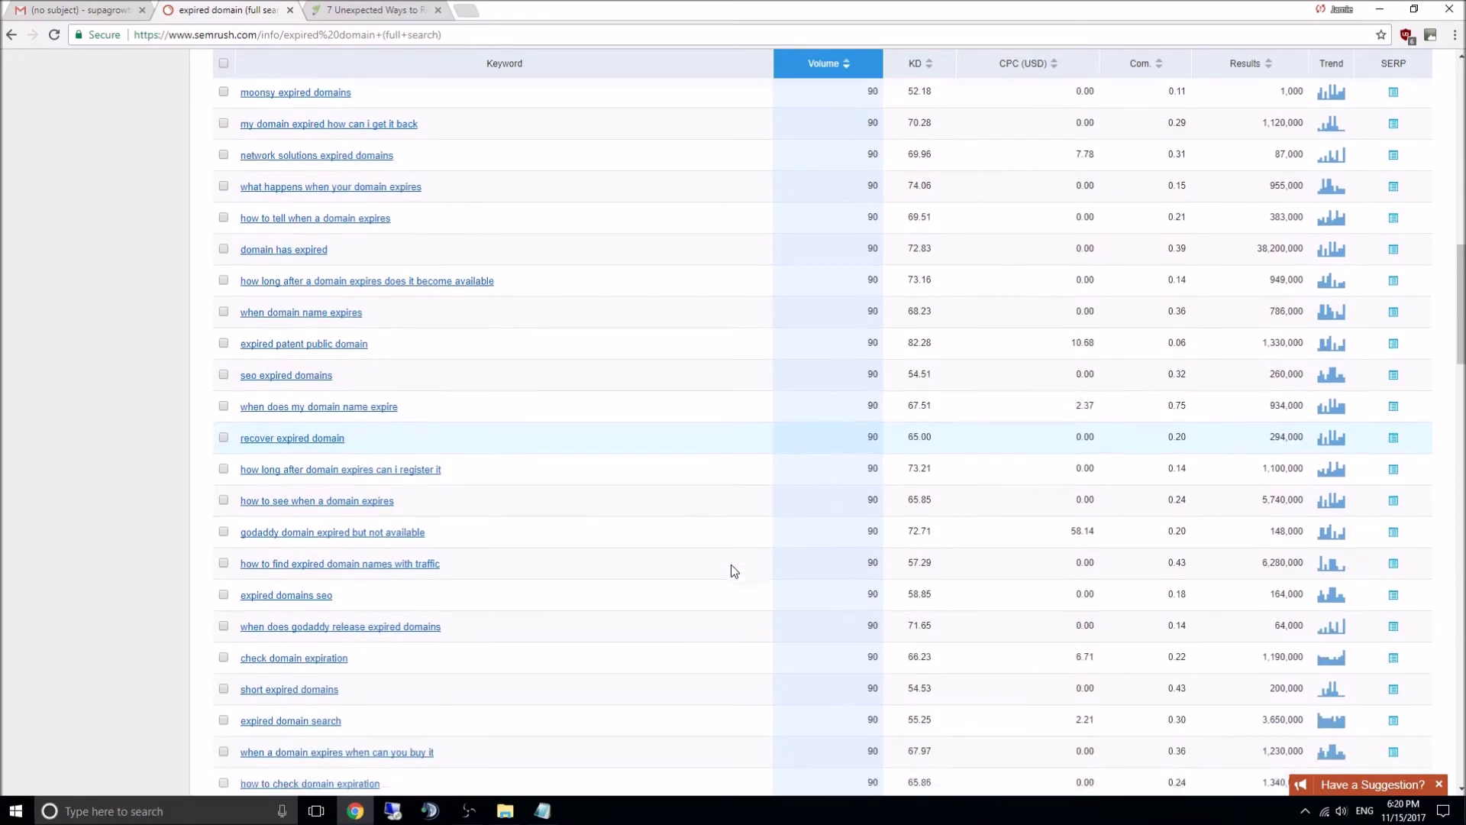
{"action": "scroll", "coordinate": [730, 570], "scroll_direction": "down", "scroll_amount": 3}
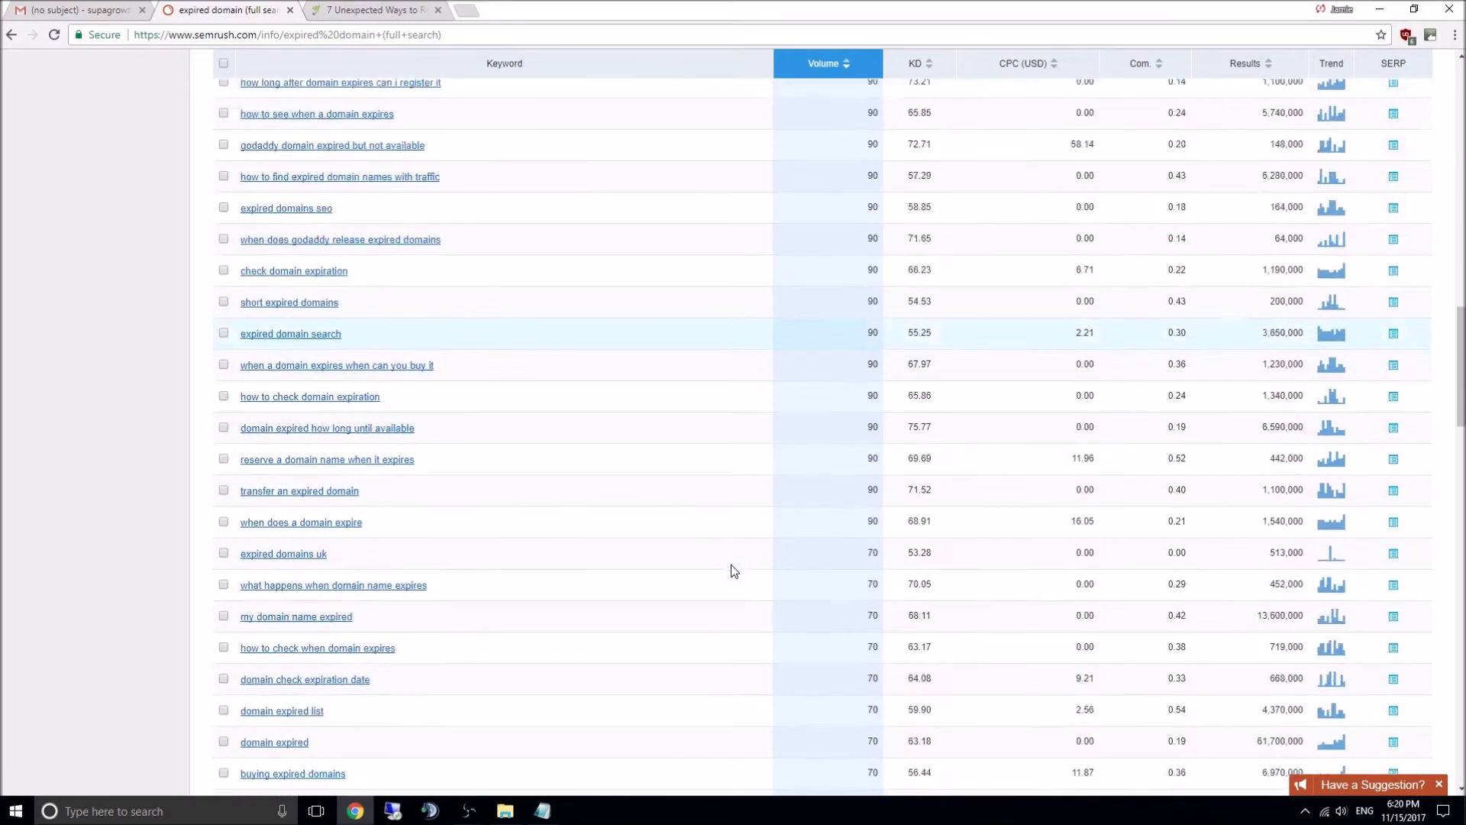
{"action": "scroll", "coordinate": [731, 570], "scroll_direction": "up", "scroll_amount": 5}
{"action": "scroll", "coordinate": [731, 565], "scroll_direction": "up", "scroll_amount": 15}
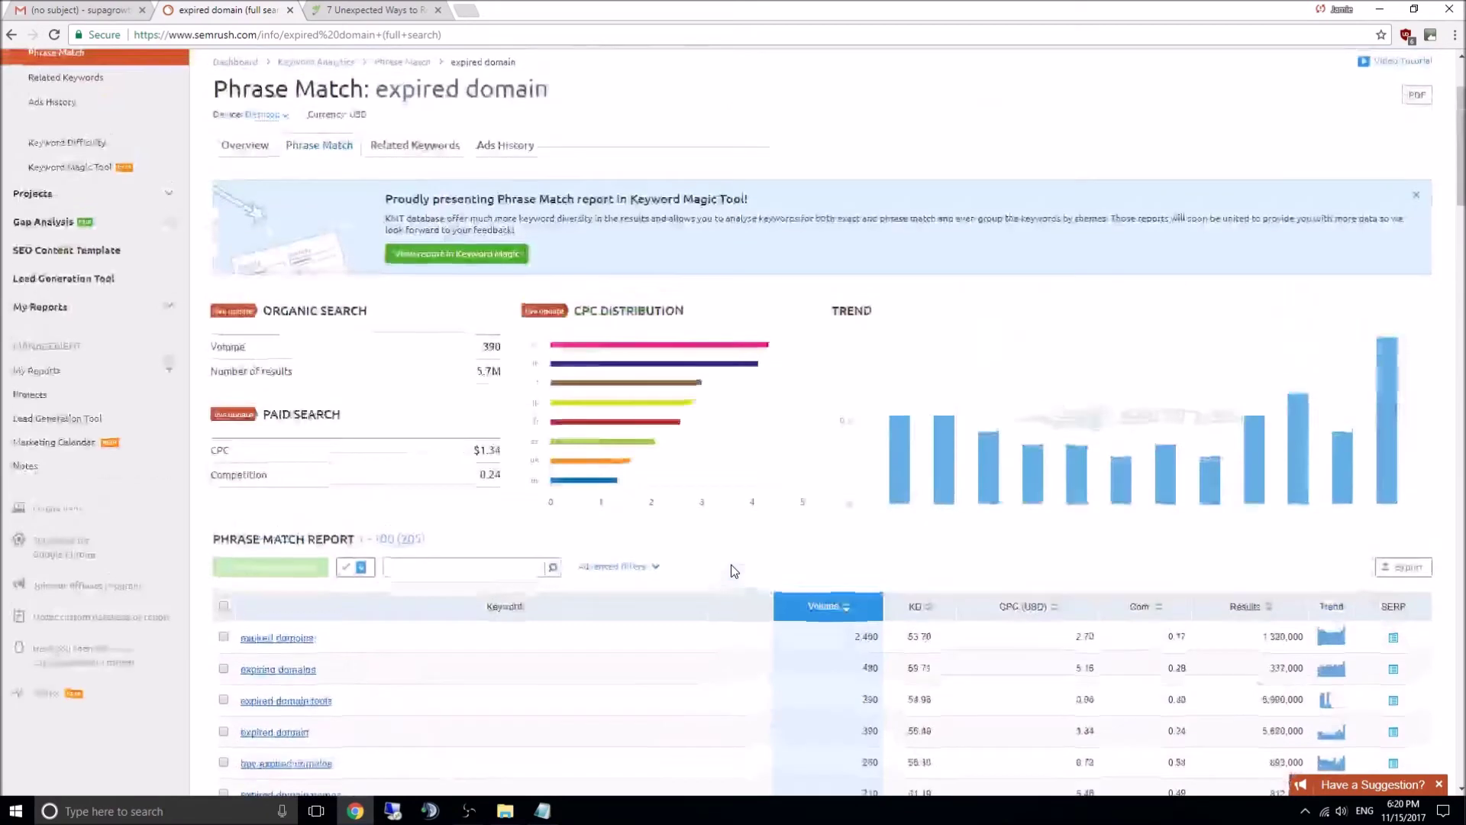
{"action": "scroll", "coordinate": [731, 567], "scroll_direction": "down", "scroll_amount": 6}
{"action": "scroll", "coordinate": [733, 573], "scroll_direction": "up", "scroll_amount": 10}
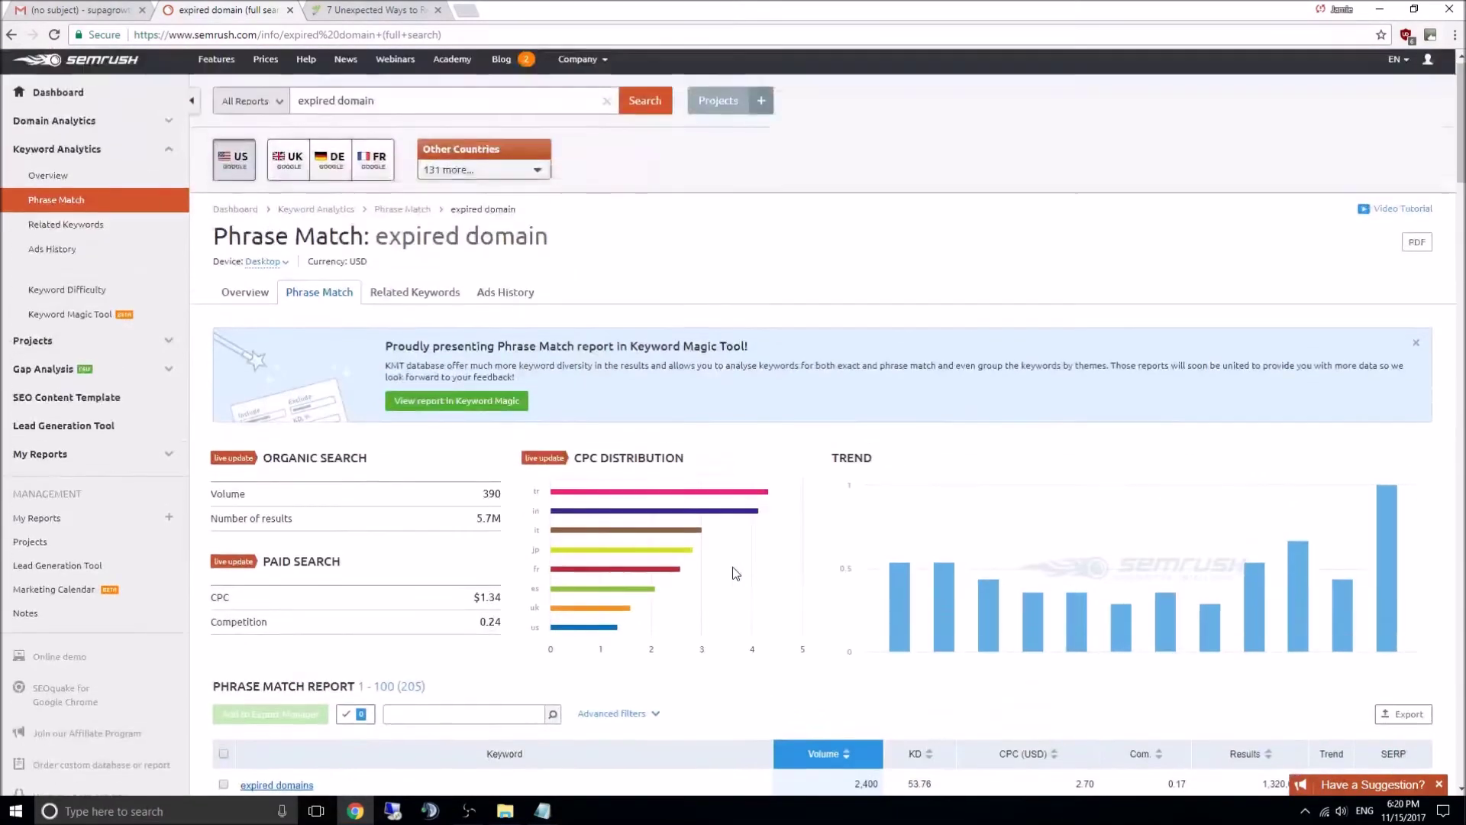
{"action": "scroll", "coordinate": [733, 573], "scroll_direction": "down", "scroll_amount": 5}
{"action": "scroll", "coordinate": [733, 573], "scroll_direction": "down", "scroll_amount": 2}
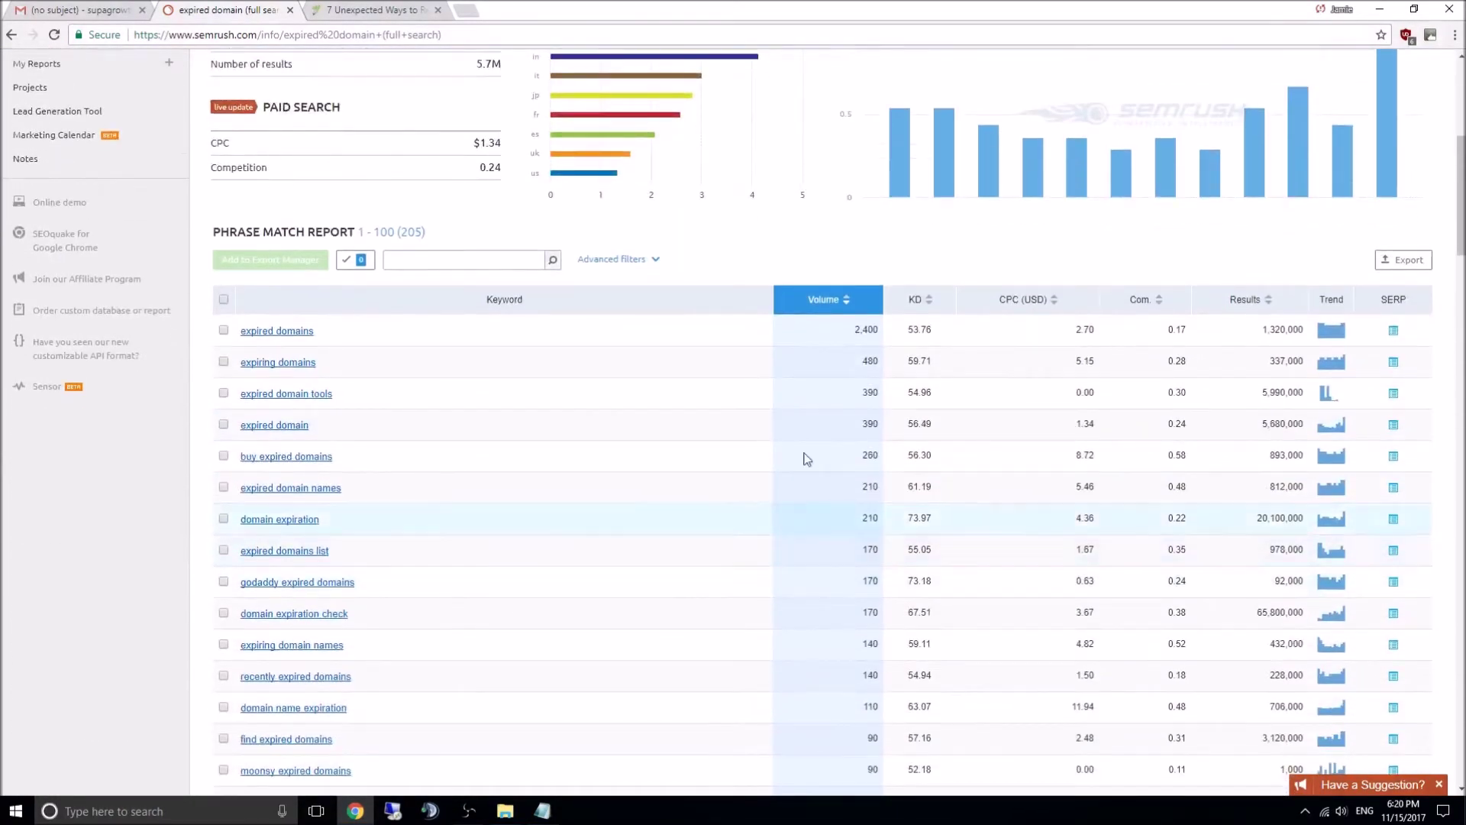
{"action": "mouse_move", "coordinate": [939, 308]}
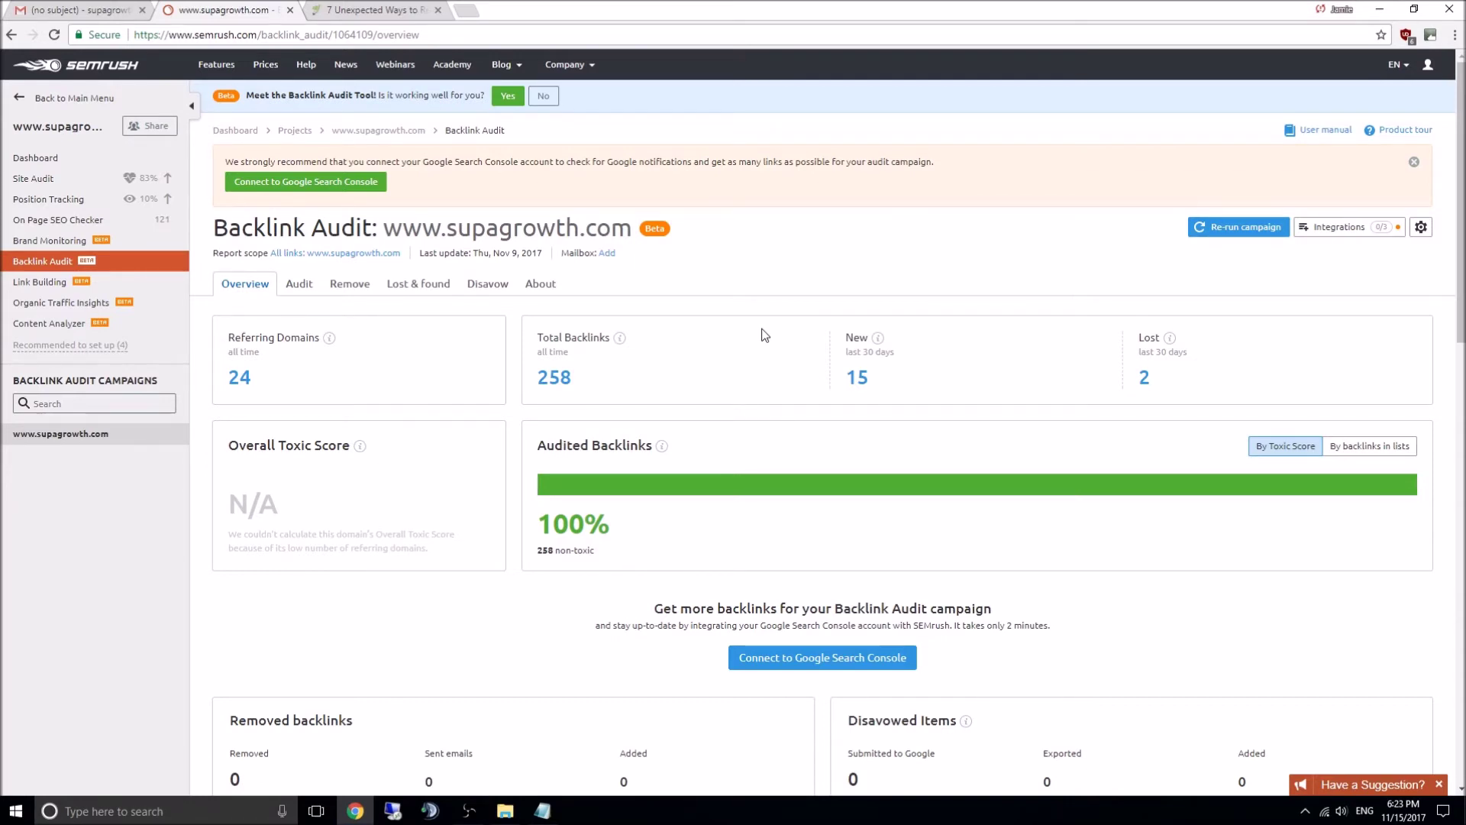
- Go back from Backlink Audit to the supagrowth.com project dashboard
{"action": "key", "text": "alt+Left"}
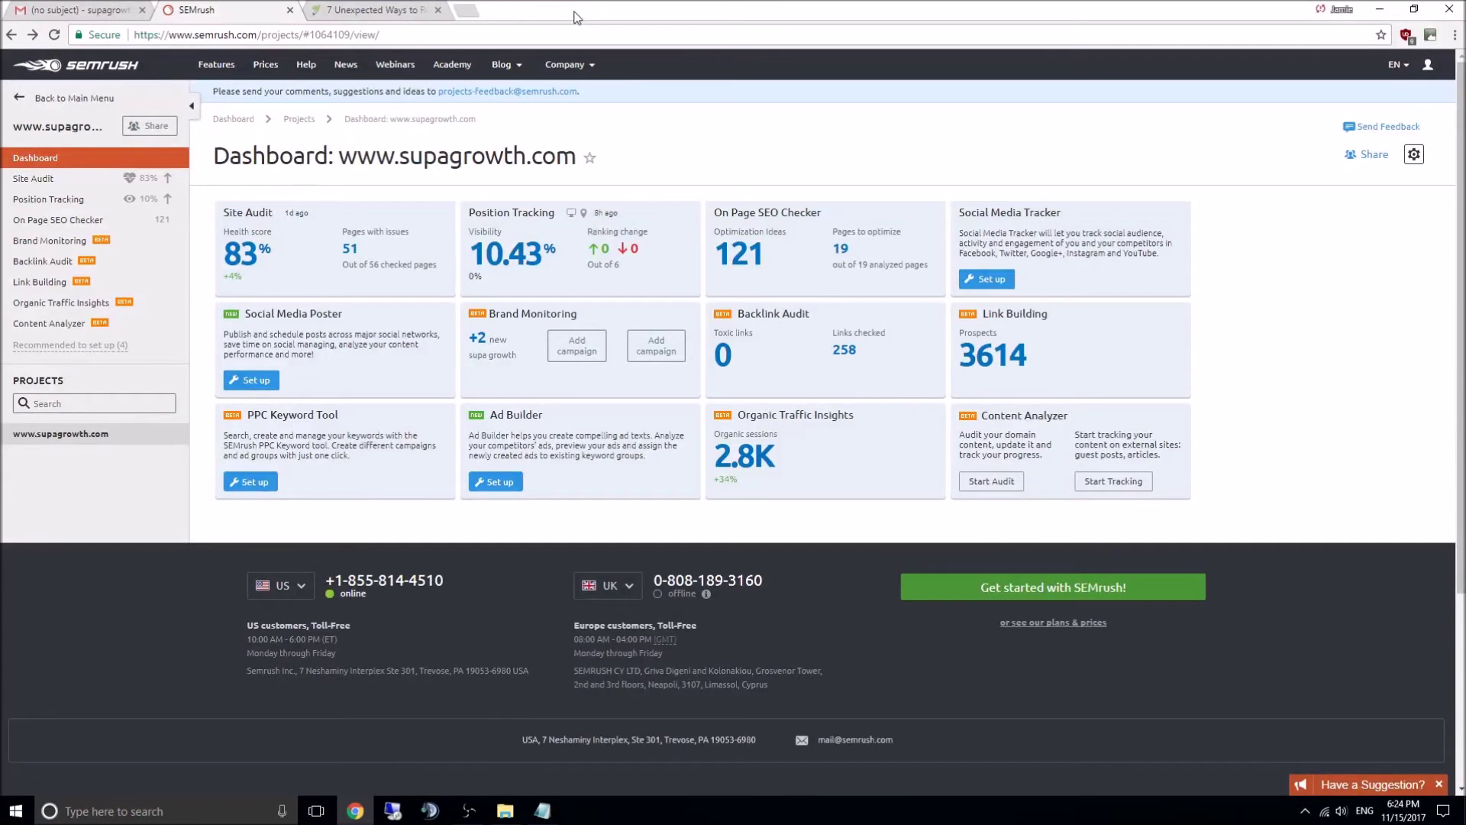
- Open the supagrowth.com Site Audit errors, view the 3 pages missing title tags, then return
{"action": "left_click", "coordinate": [242, 256]}
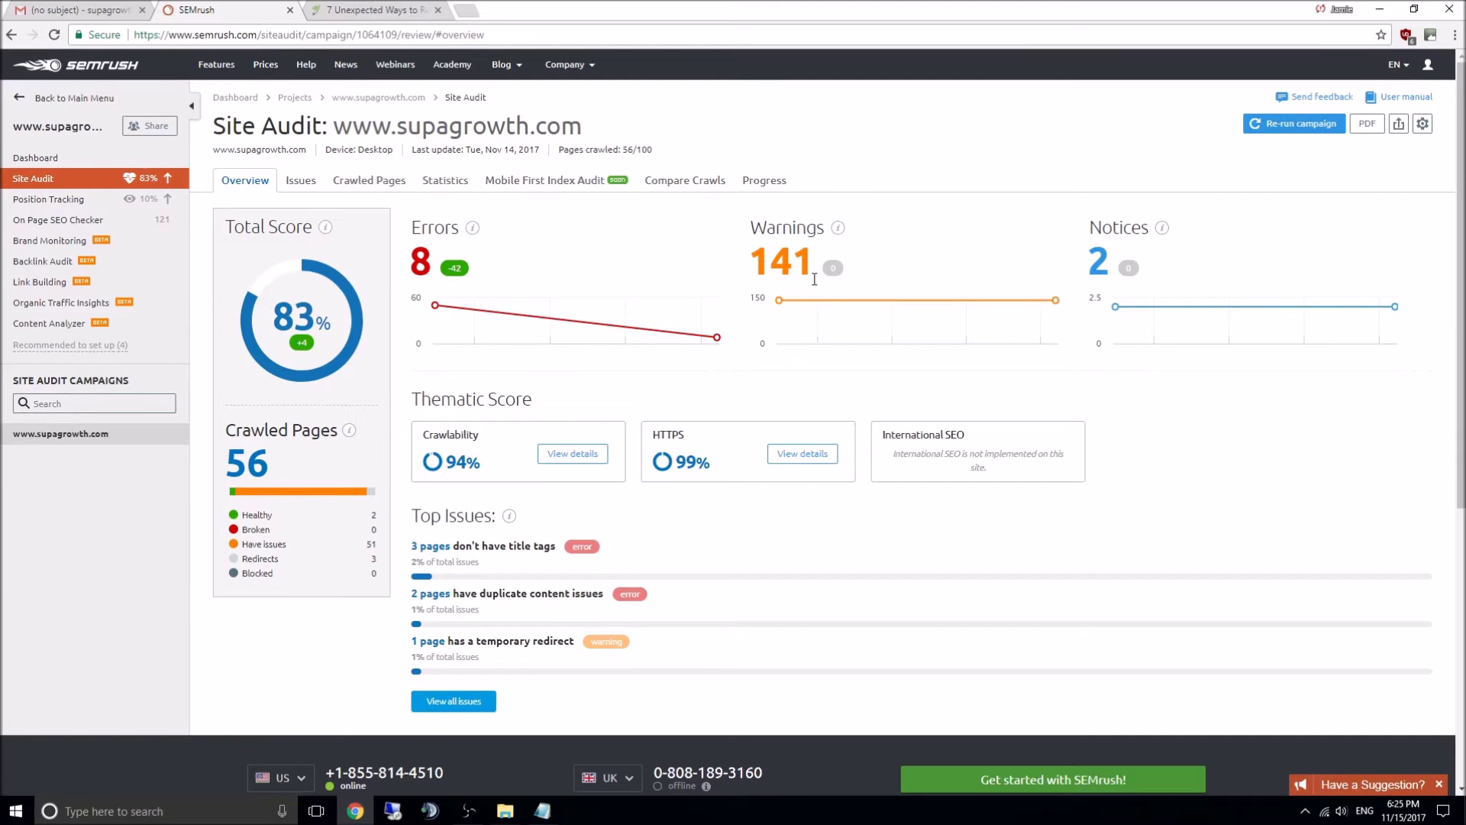
{"action": "left_click", "coordinate": [420, 263]}
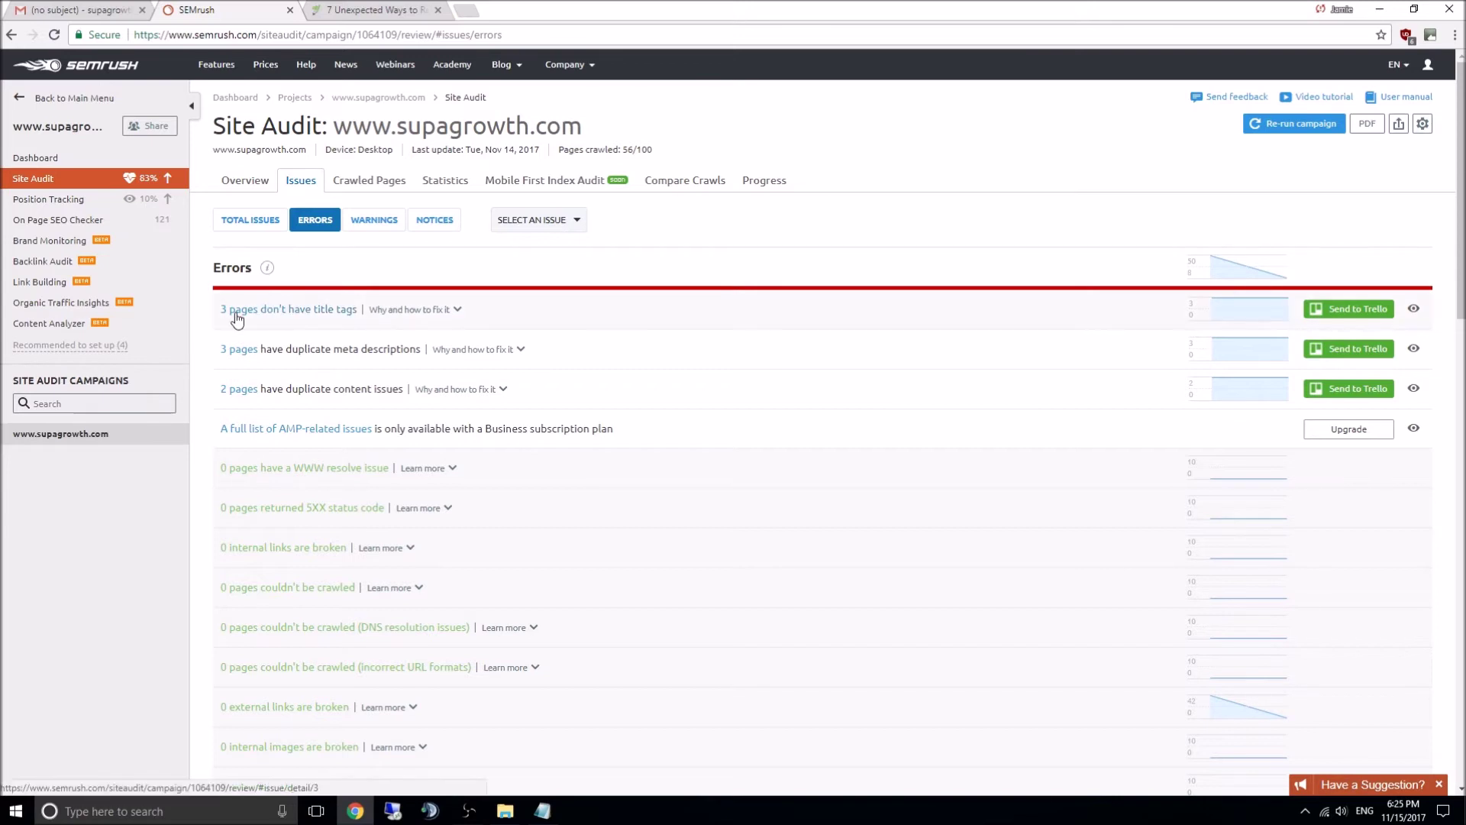
{"action": "left_click", "coordinate": [237, 319]}
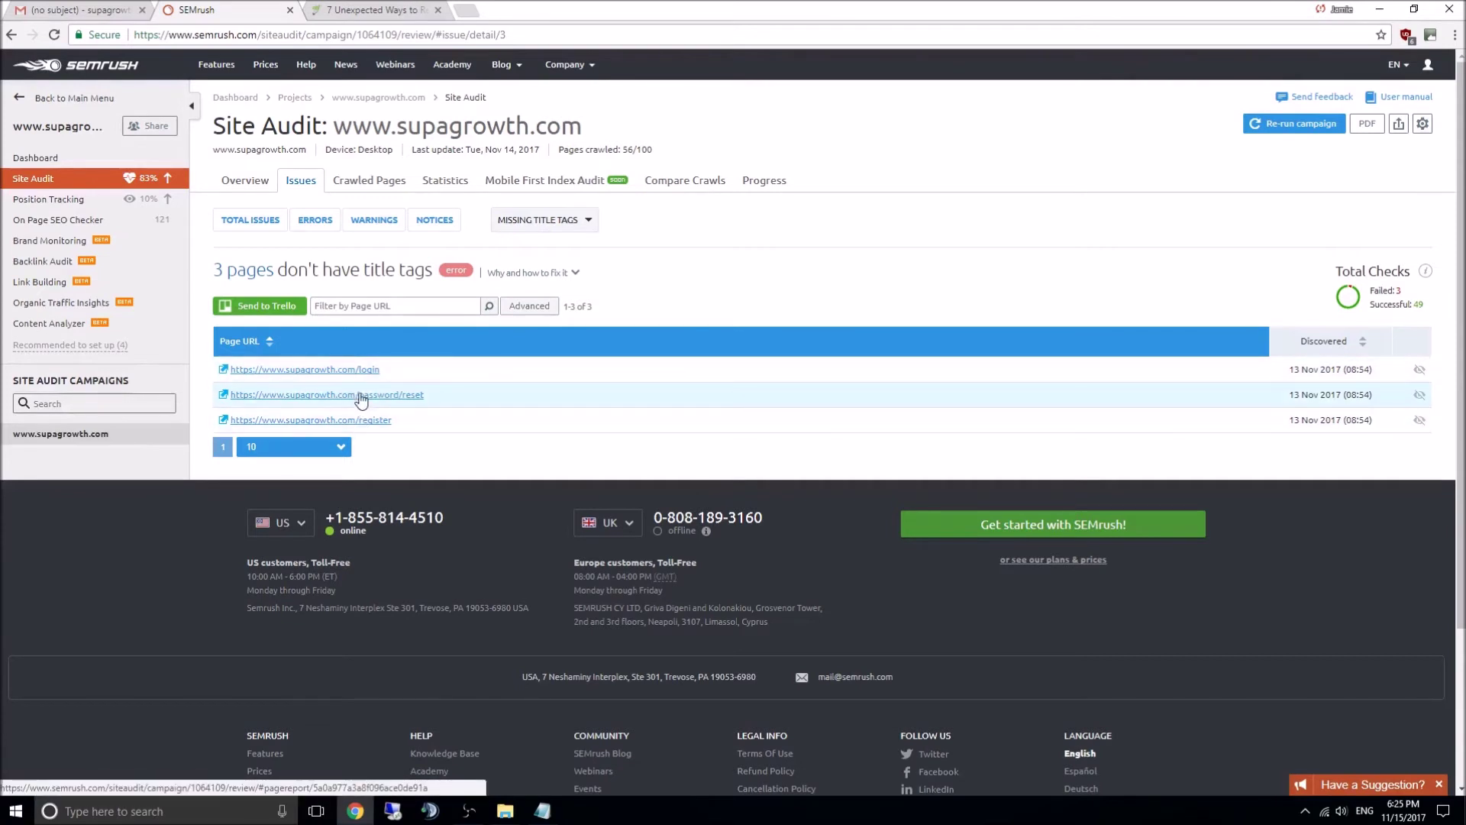
{"action": "left_click", "coordinate": [10, 36]}
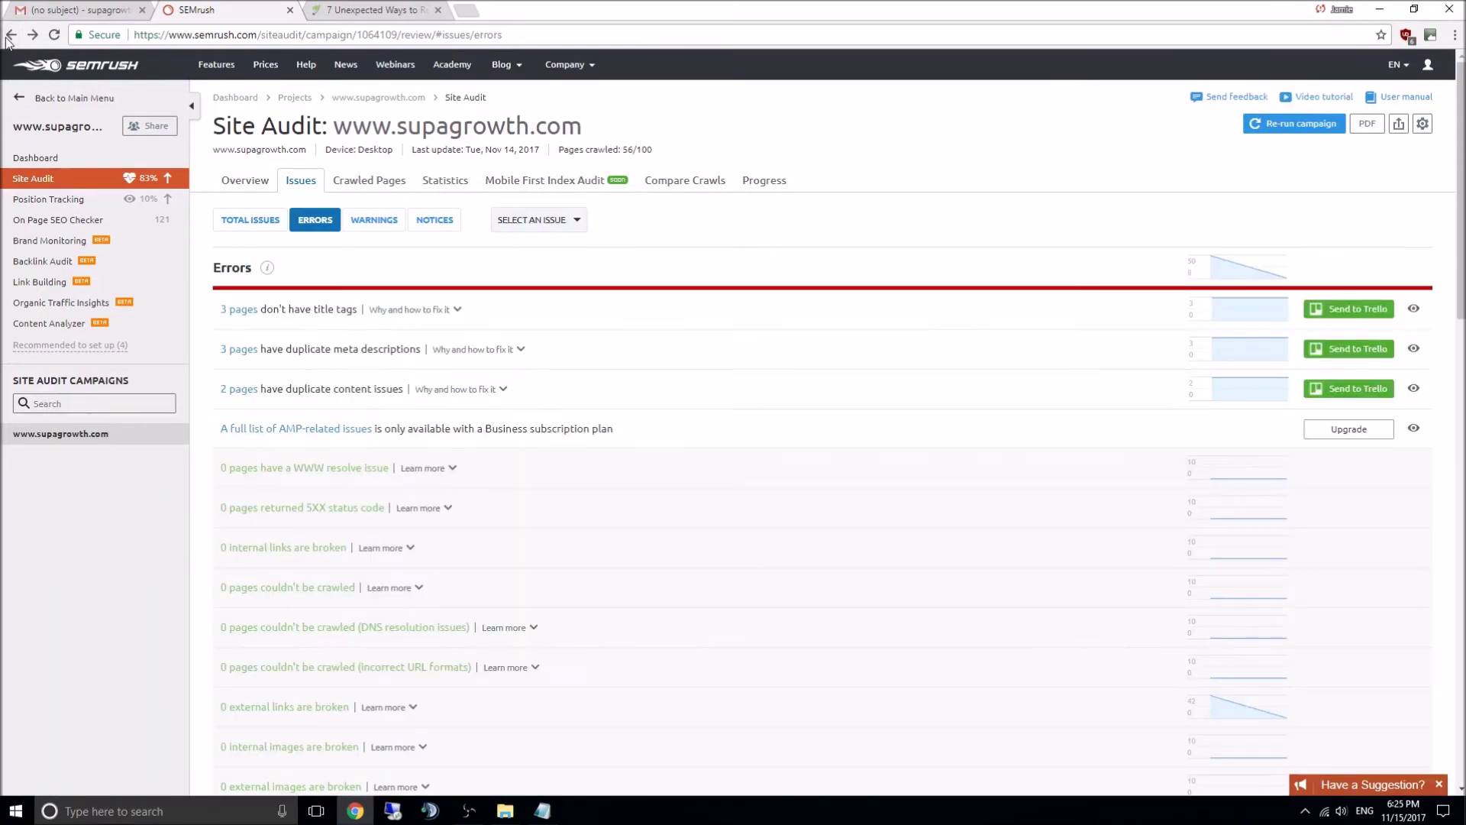
- Review the 108 images missing alt attributes through page 11, then open the 17 overlong-title pages
{"action": "left_click", "coordinate": [374, 222]}
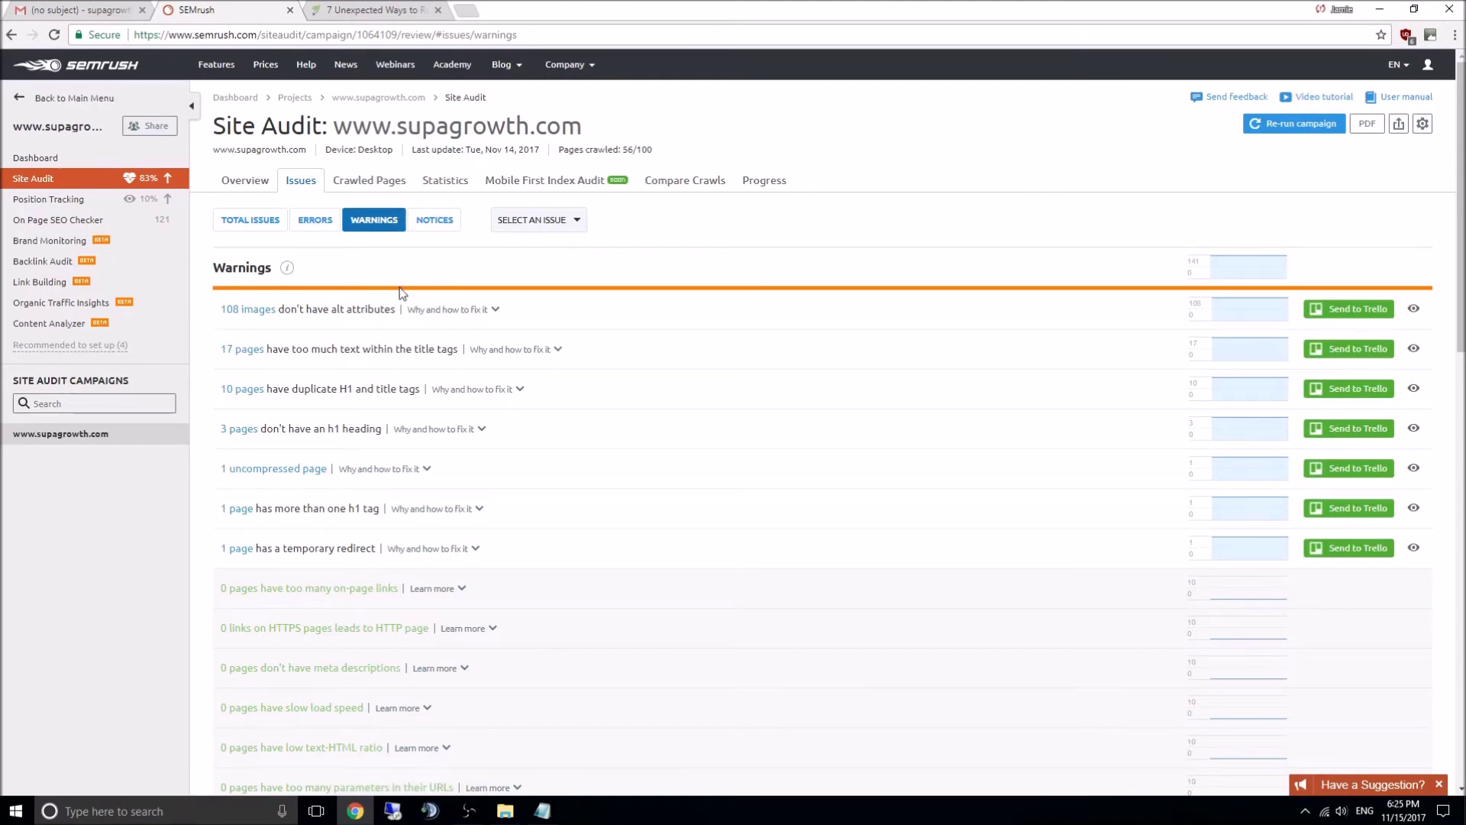
{"action": "left_click", "coordinate": [244, 312]}
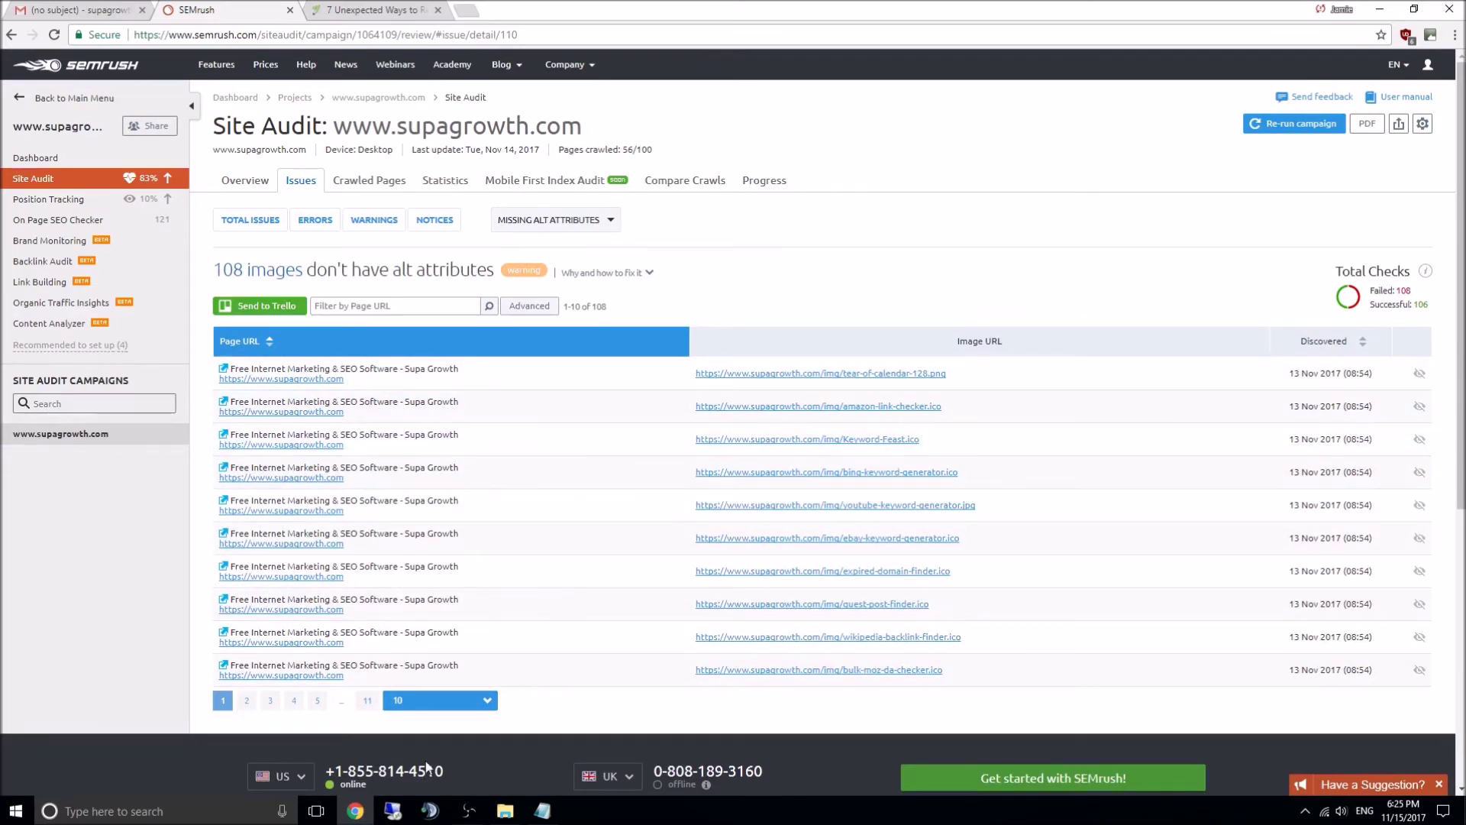
{"action": "left_click", "coordinate": [366, 700]}
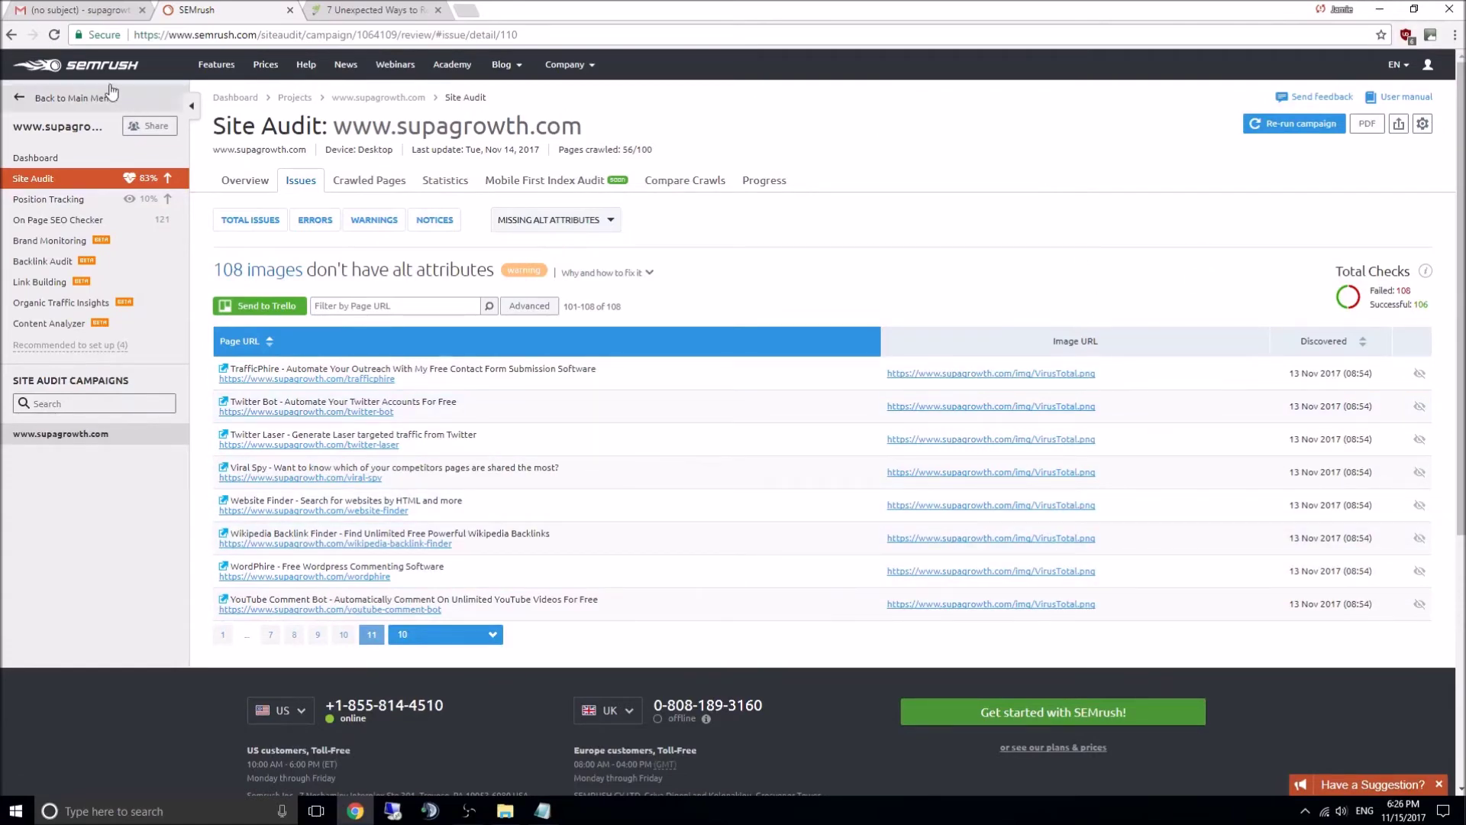
{"action": "left_click", "coordinate": [11, 35]}
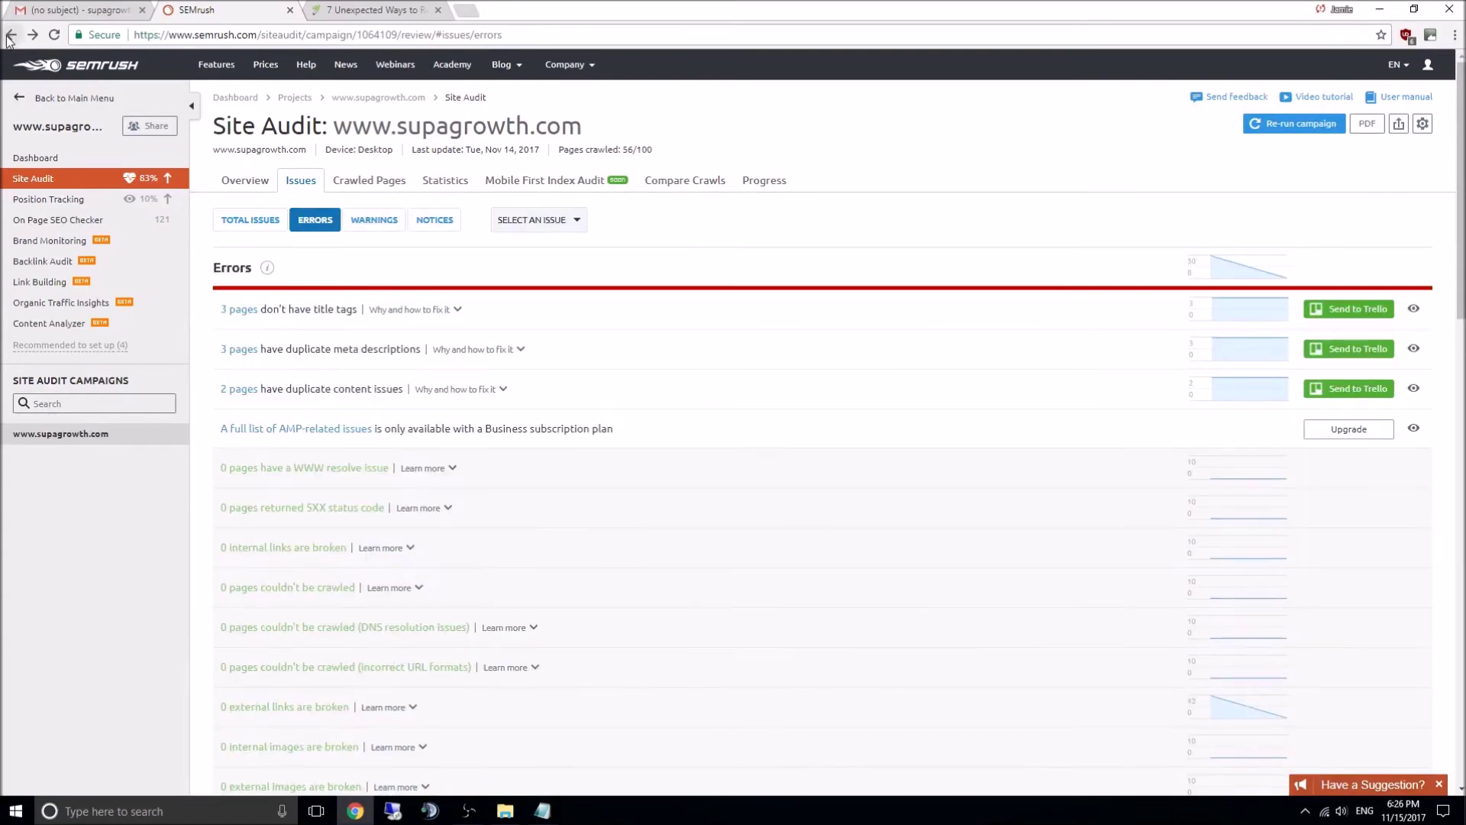
{"action": "left_click", "coordinate": [372, 221]}
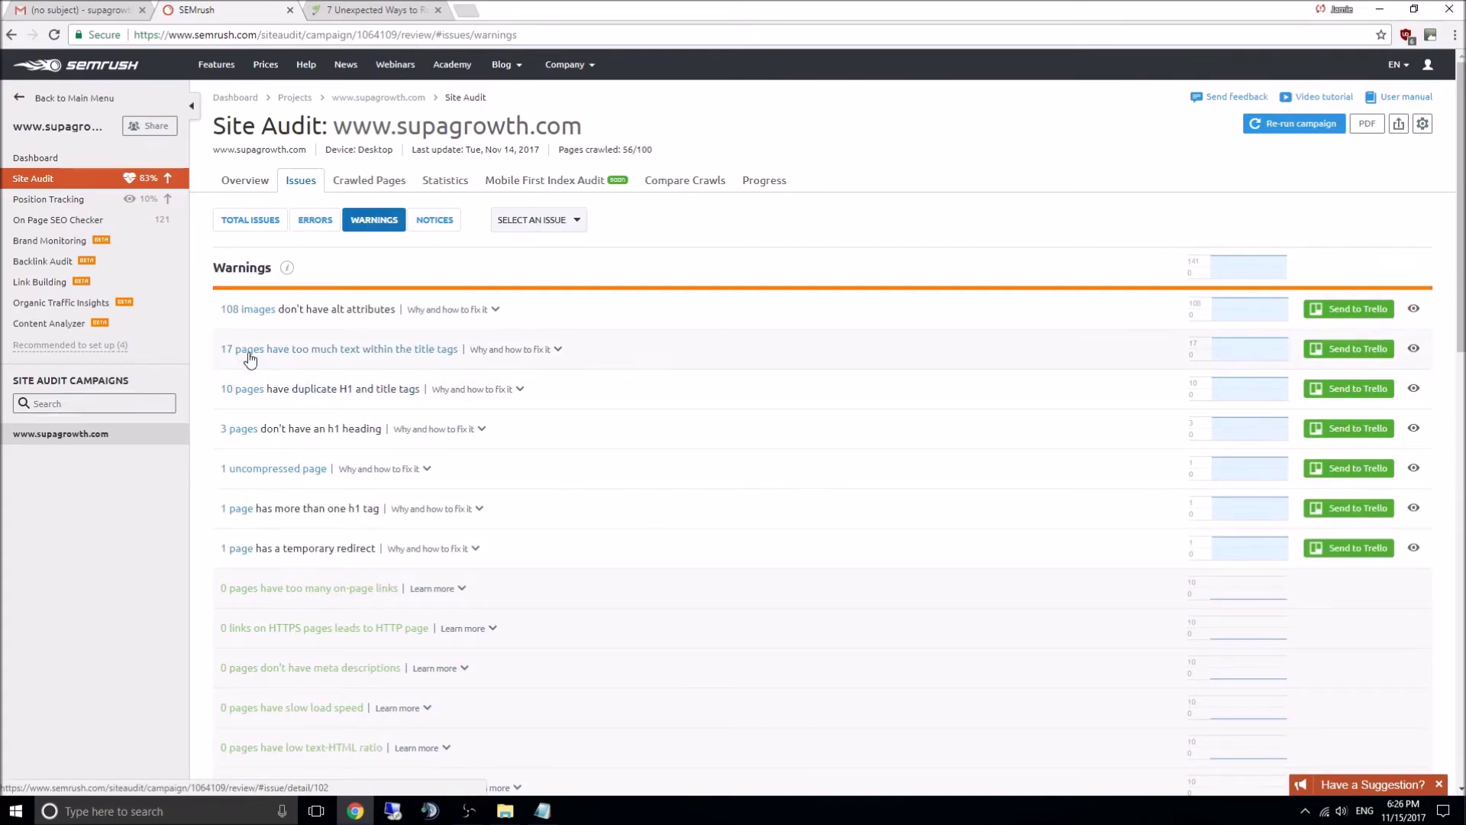
{"action": "left_click", "coordinate": [245, 351]}
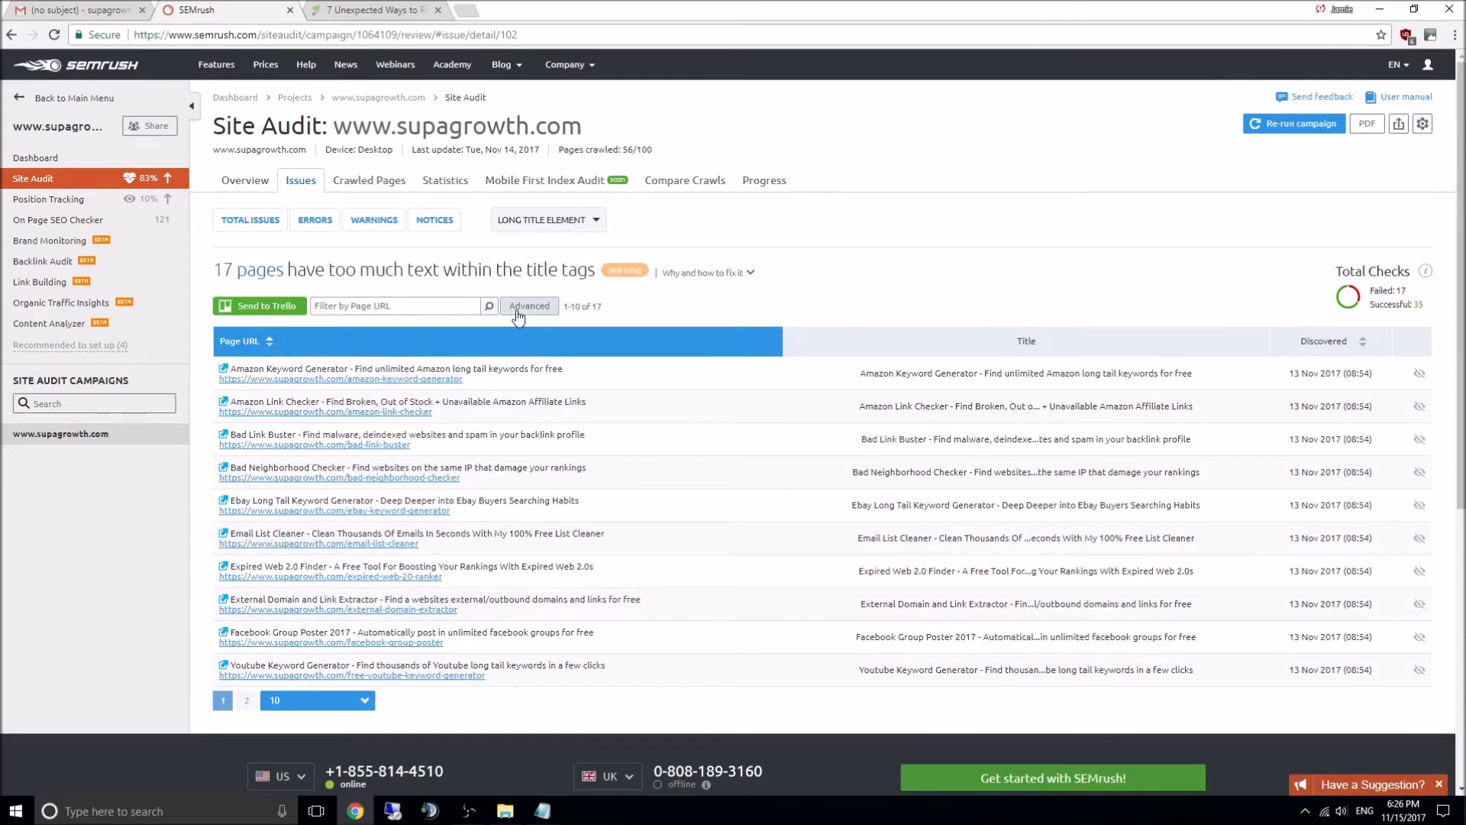
- Inspect the pages with duplicate H1 and title tags, then return to the warnings list
{"action": "left_click", "coordinate": [11, 34]}
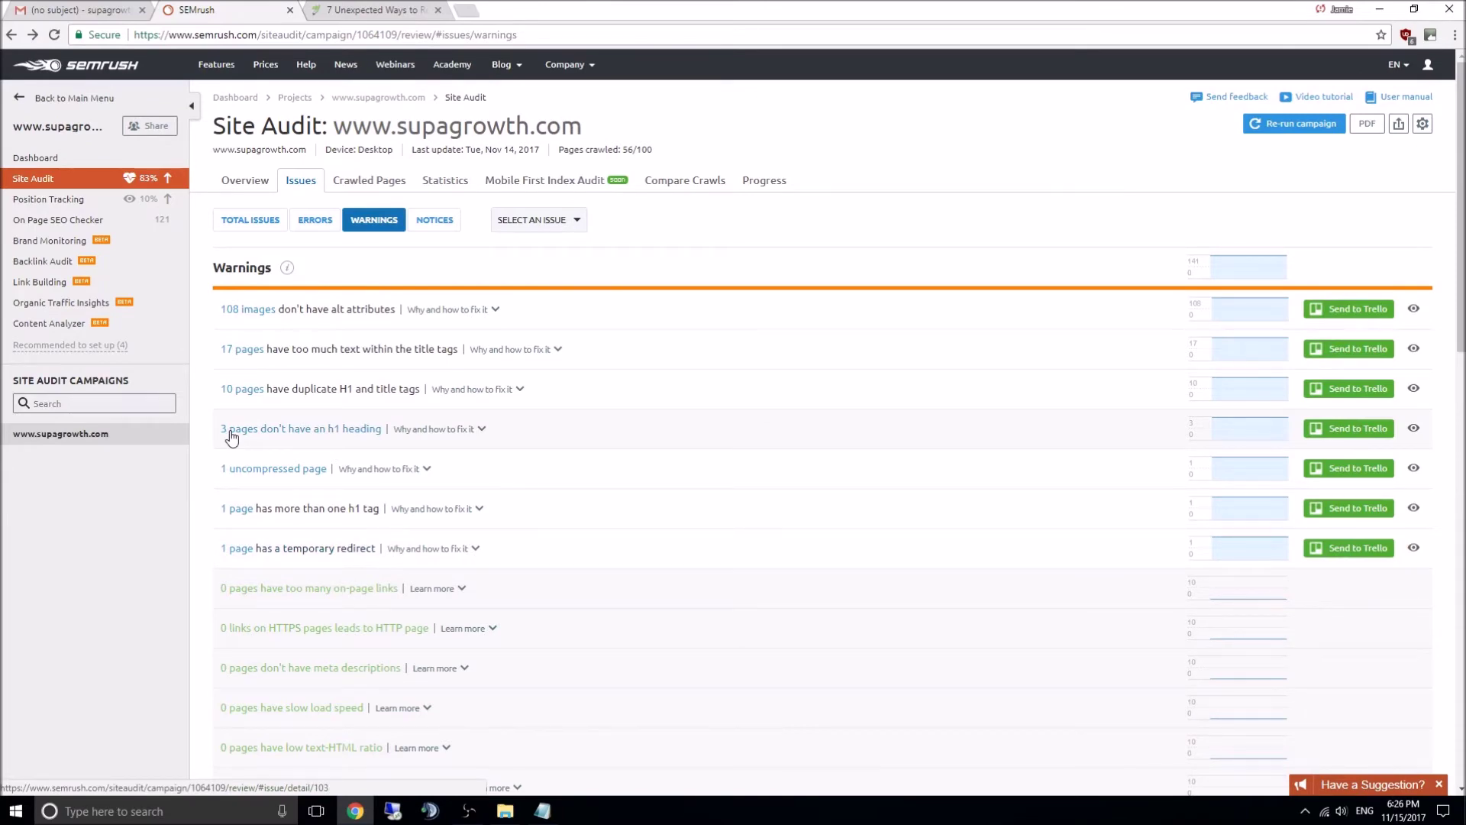
{"action": "left_click", "coordinate": [238, 391]}
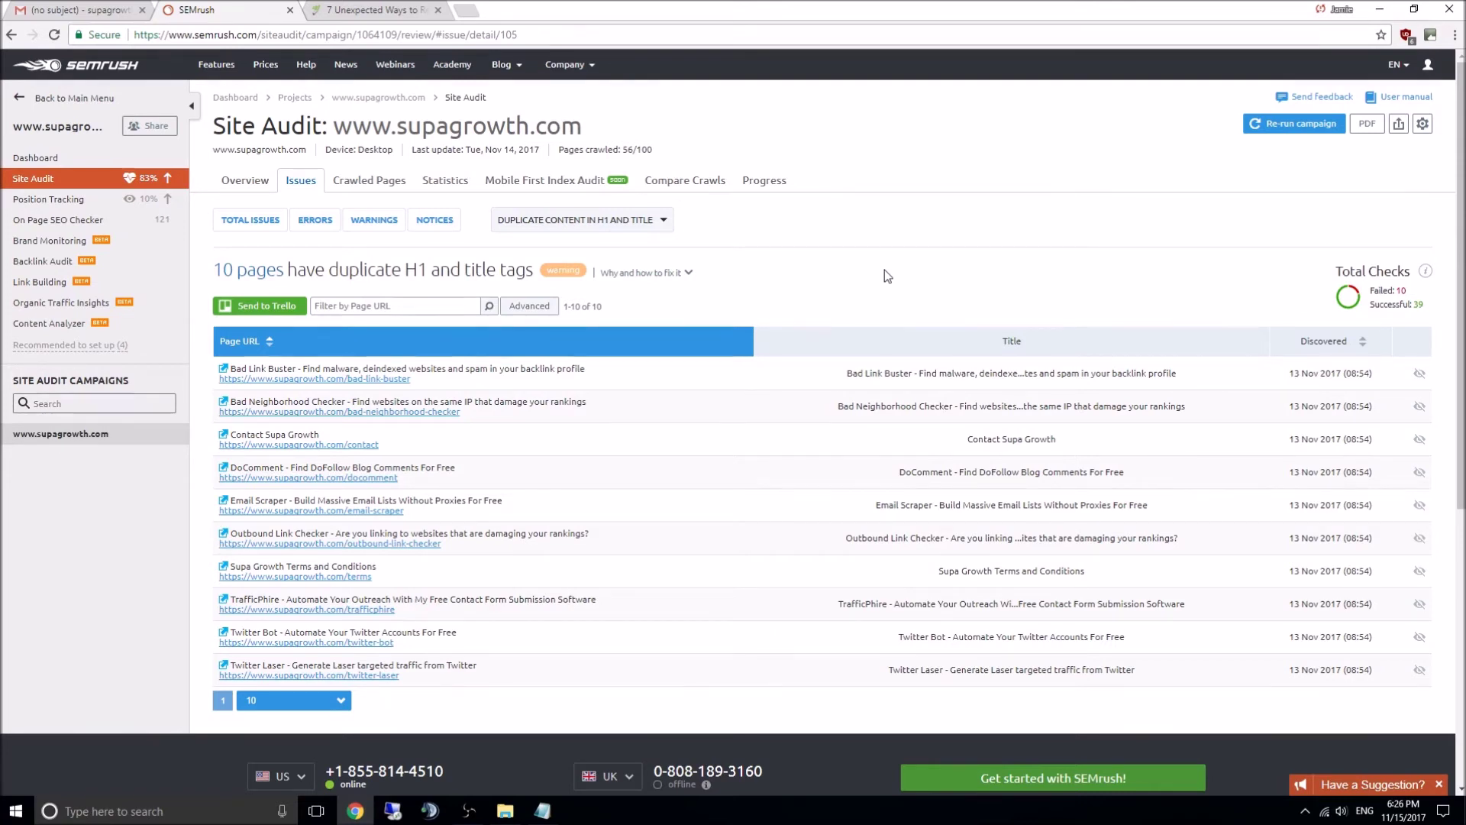
{"action": "left_click", "coordinate": [11, 35]}
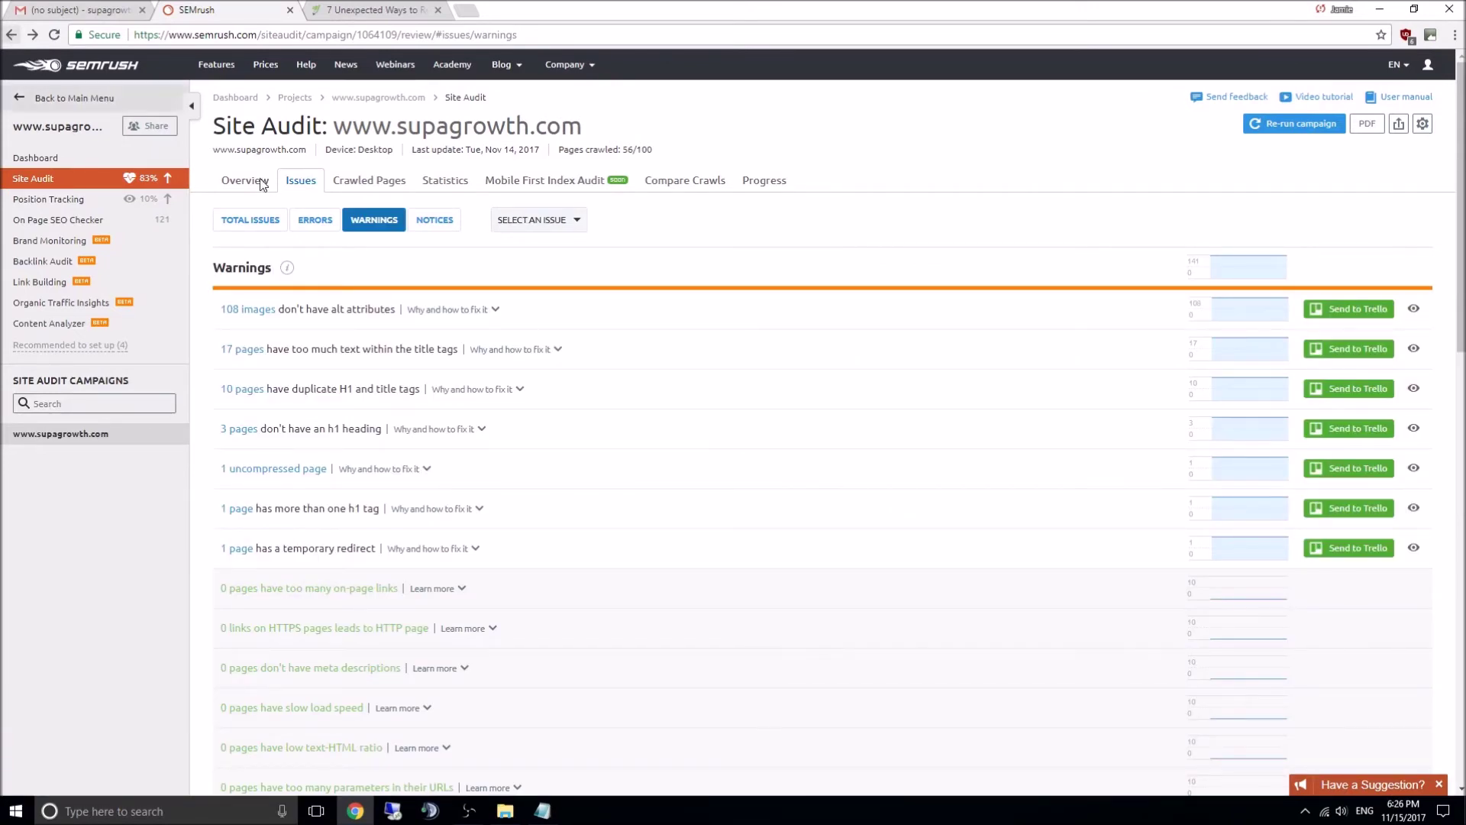
- Switch the issues list between Notices, Errors and Warnings, ending on Warnings
{"action": "left_click", "coordinate": [413, 227]}
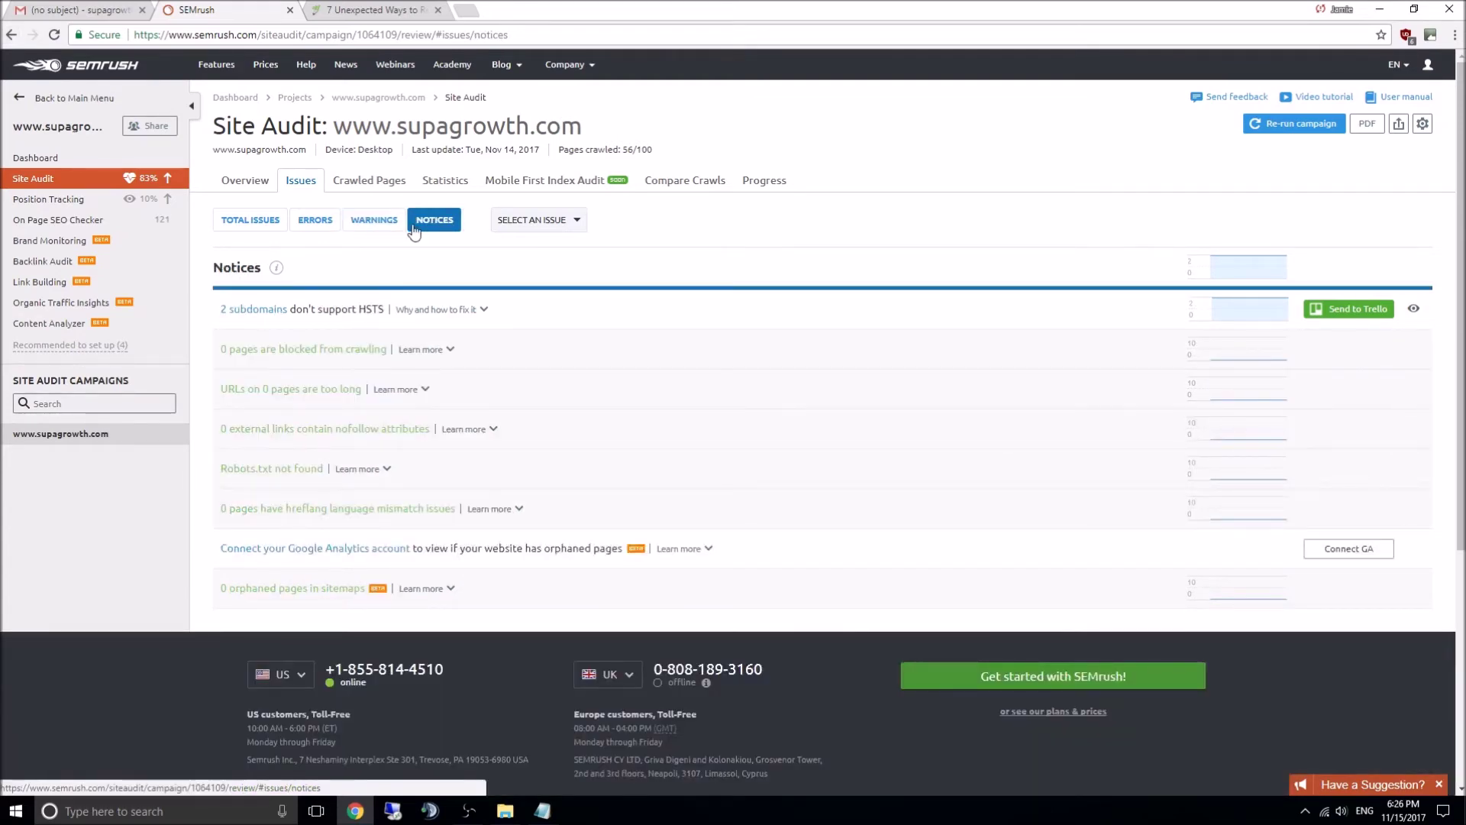
{"action": "left_click", "coordinate": [315, 221]}
{"action": "left_click", "coordinate": [395, 223]}
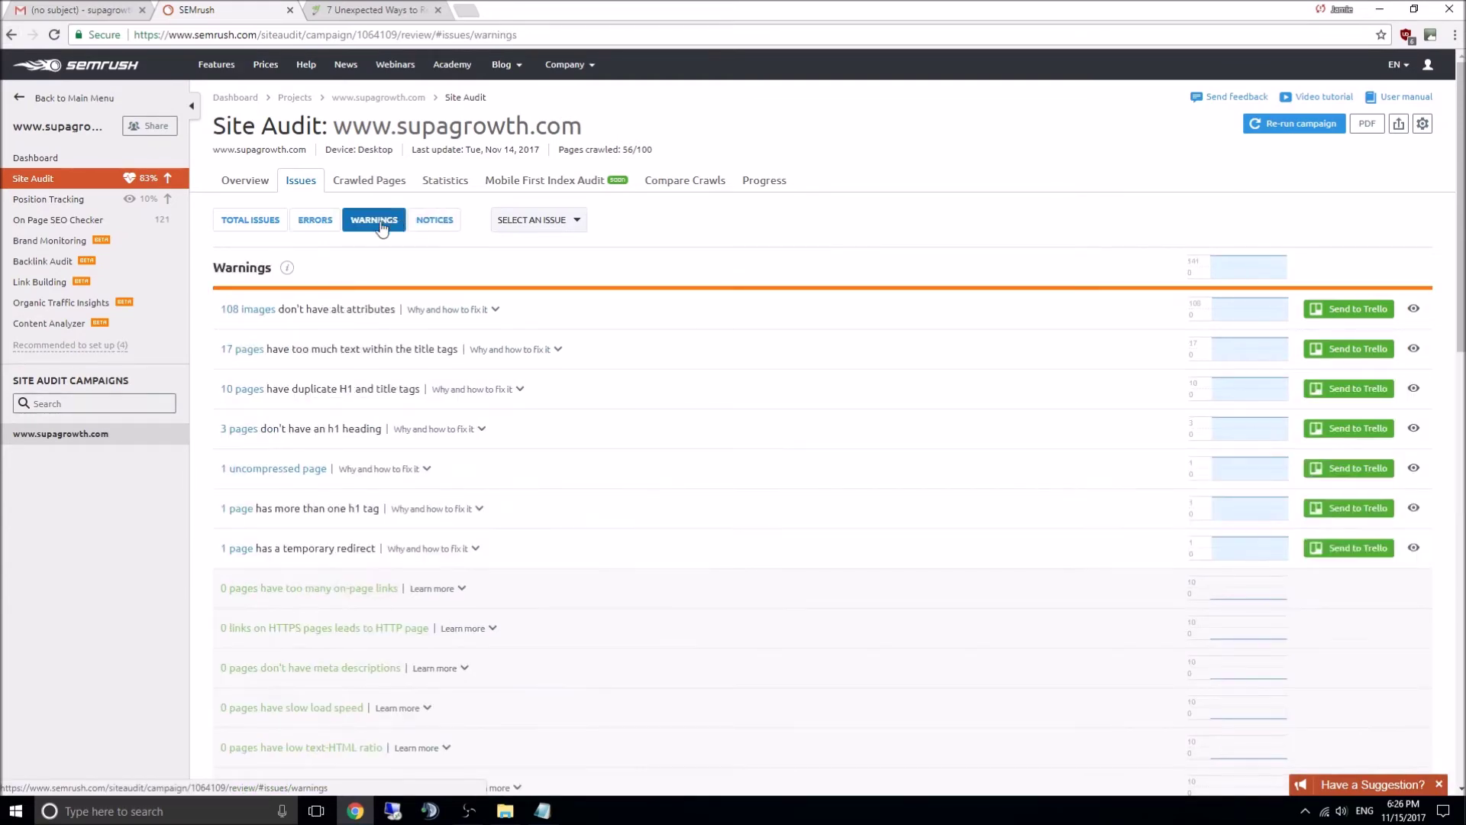
{"action": "left_click", "coordinate": [336, 227]}
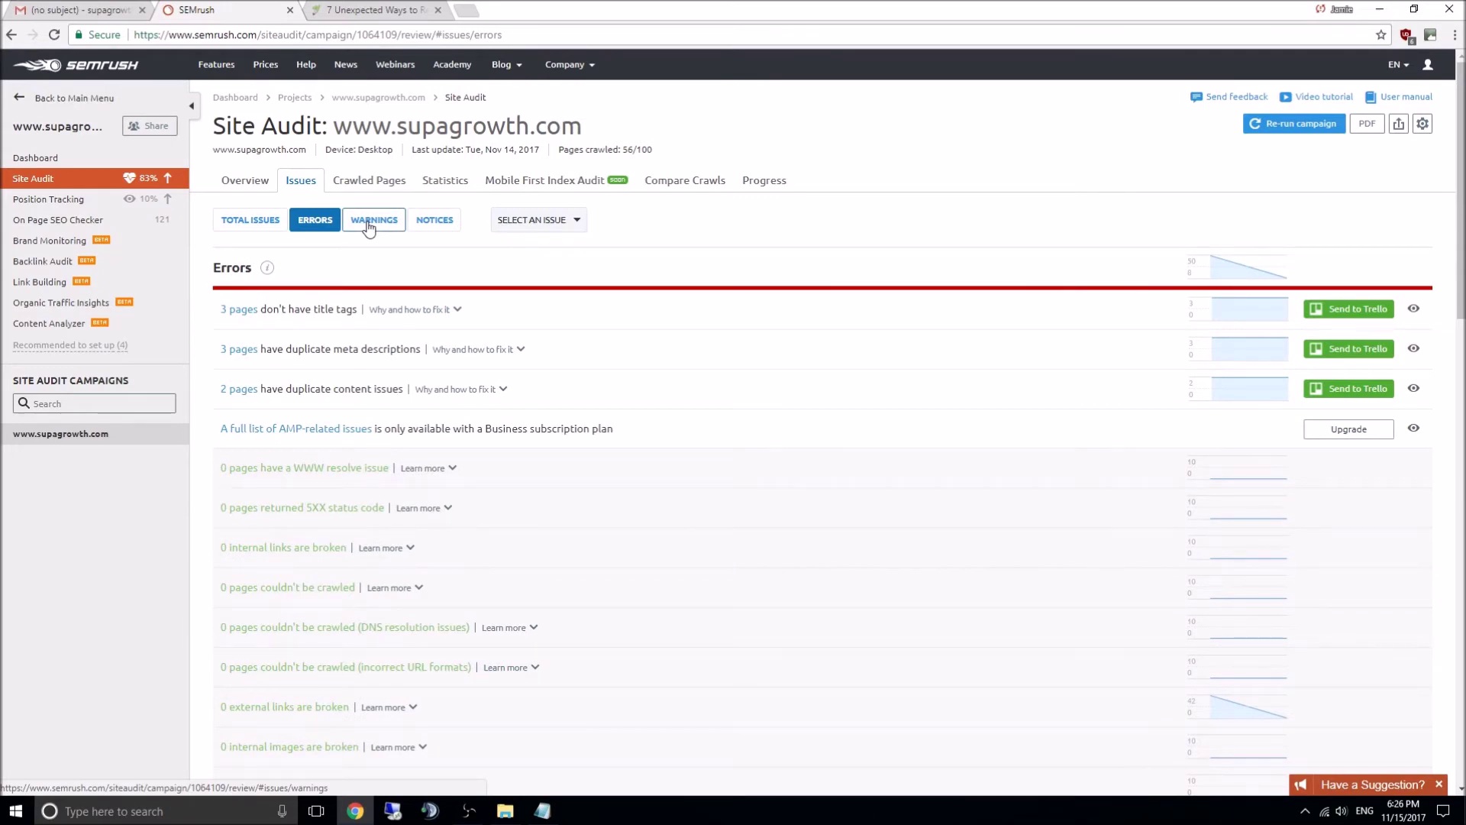
{"action": "left_click", "coordinate": [369, 223]}
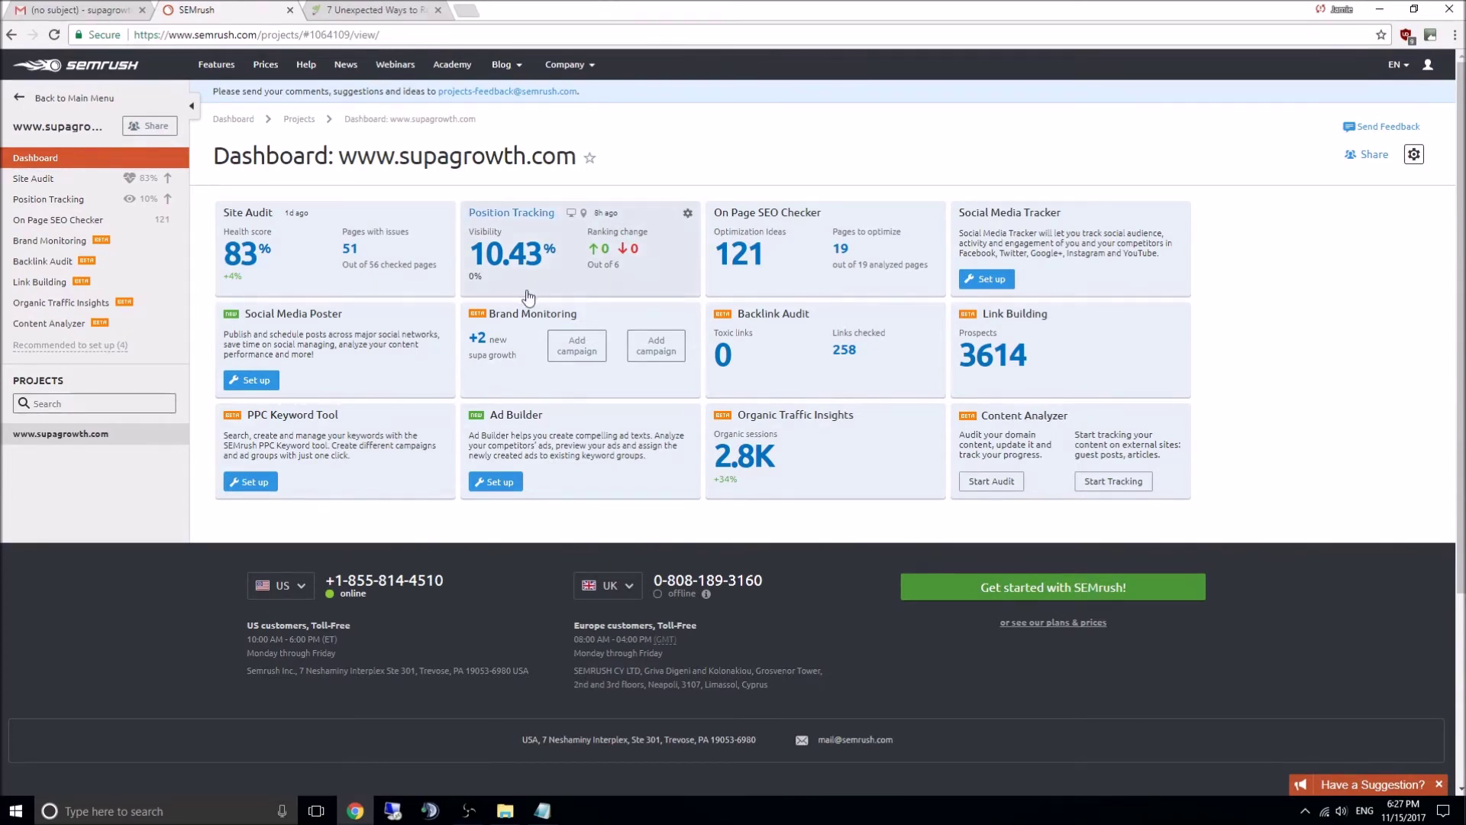
- Open Position Tracking for supagrowth.com and scroll through its six-keyword Rankings Overview
{"action": "left_click", "coordinate": [535, 252]}
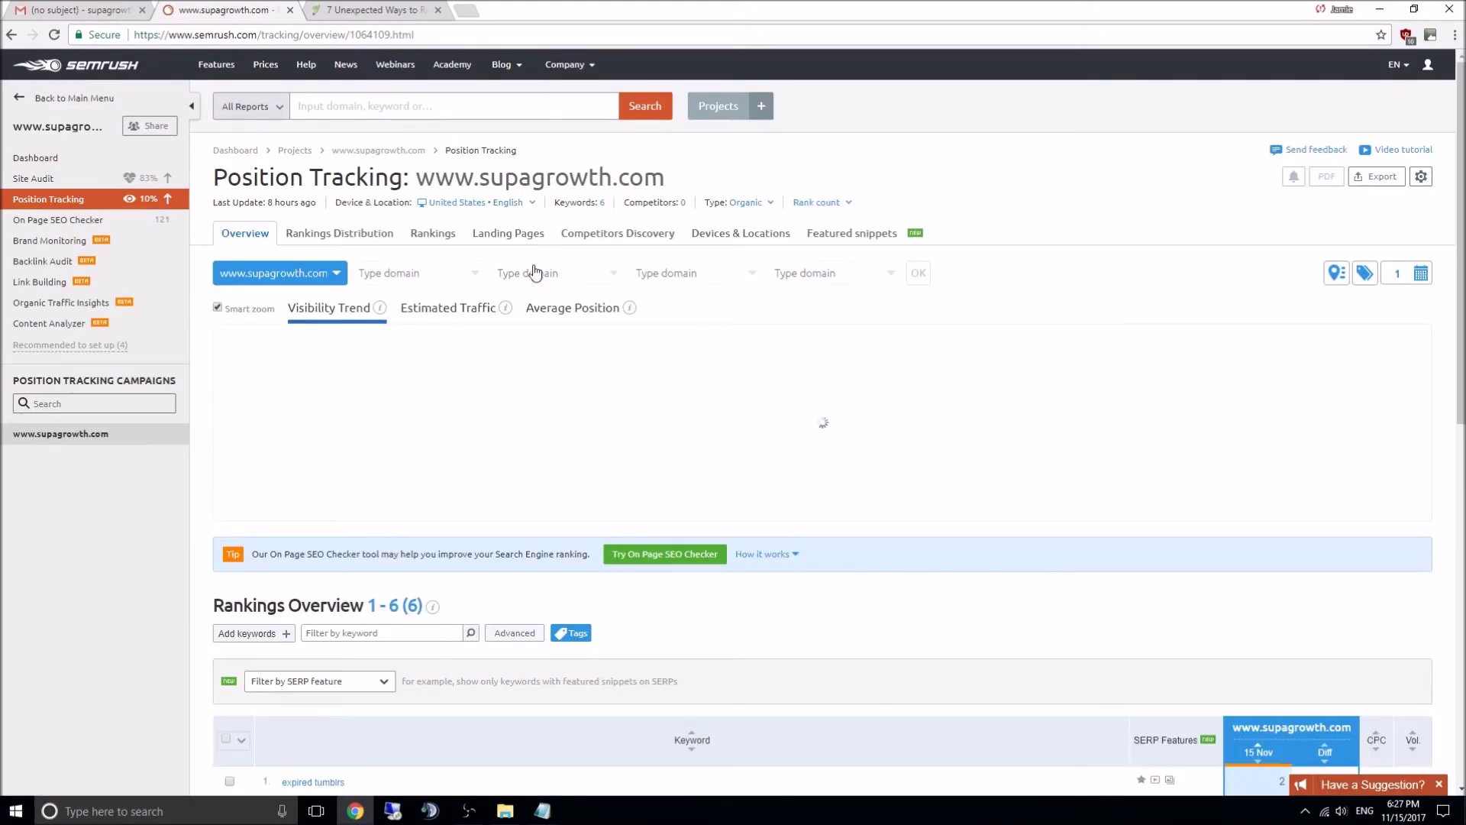
{"action": "scroll", "coordinate": [453, 643], "scroll_direction": "down", "scroll_amount": 5}
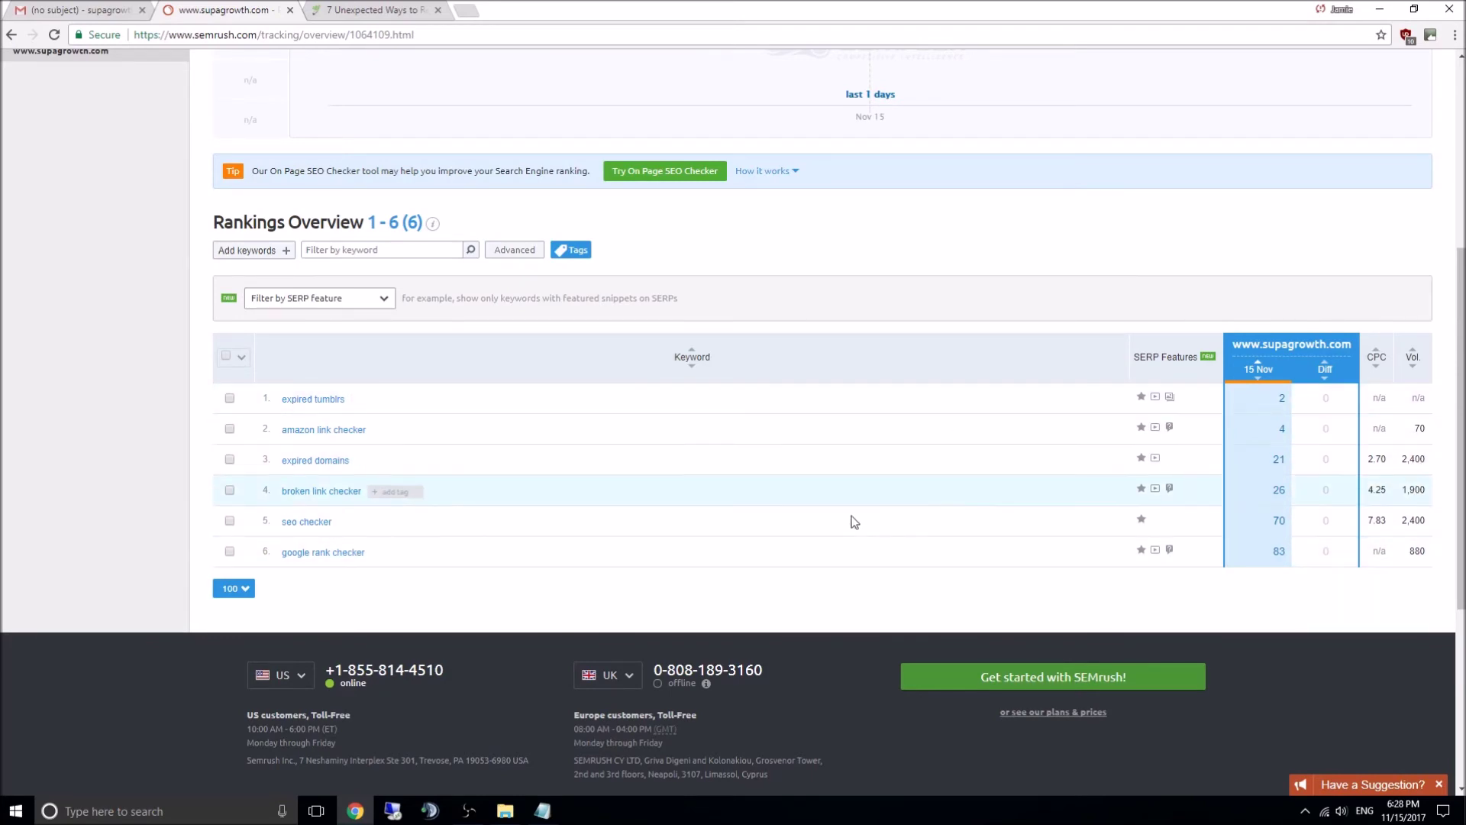
{"action": "scroll", "coordinate": [686, 561], "scroll_direction": "up", "scroll_amount": 5}
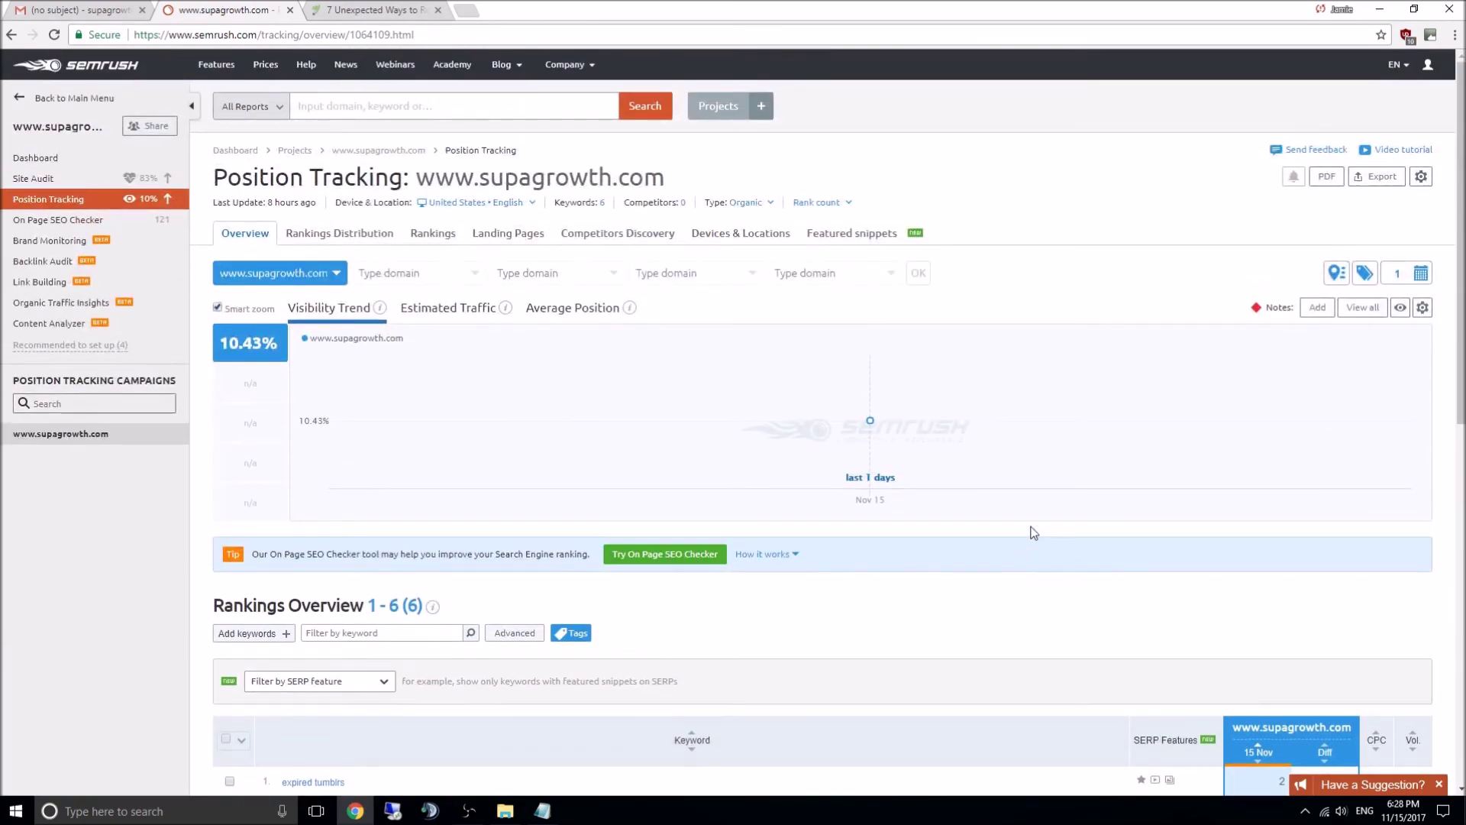
{"action": "scroll", "coordinate": [1033, 533], "scroll_direction": "down", "scroll_amount": 6}
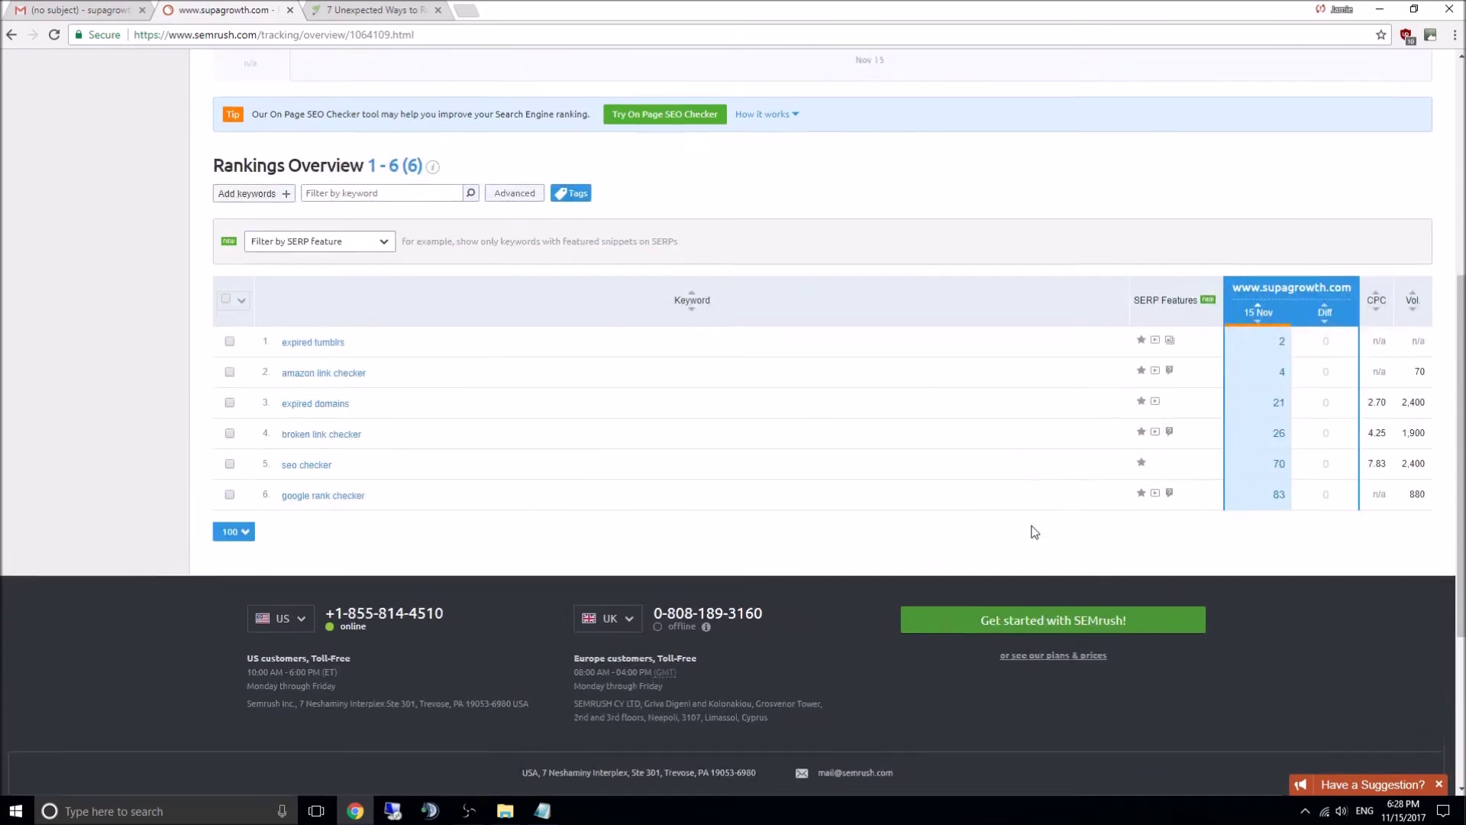
{"action": "scroll", "coordinate": [1034, 532], "scroll_direction": "up", "scroll_amount": 2}
{"action": "scroll", "coordinate": [1033, 532], "scroll_direction": "up", "scroll_amount": 4}
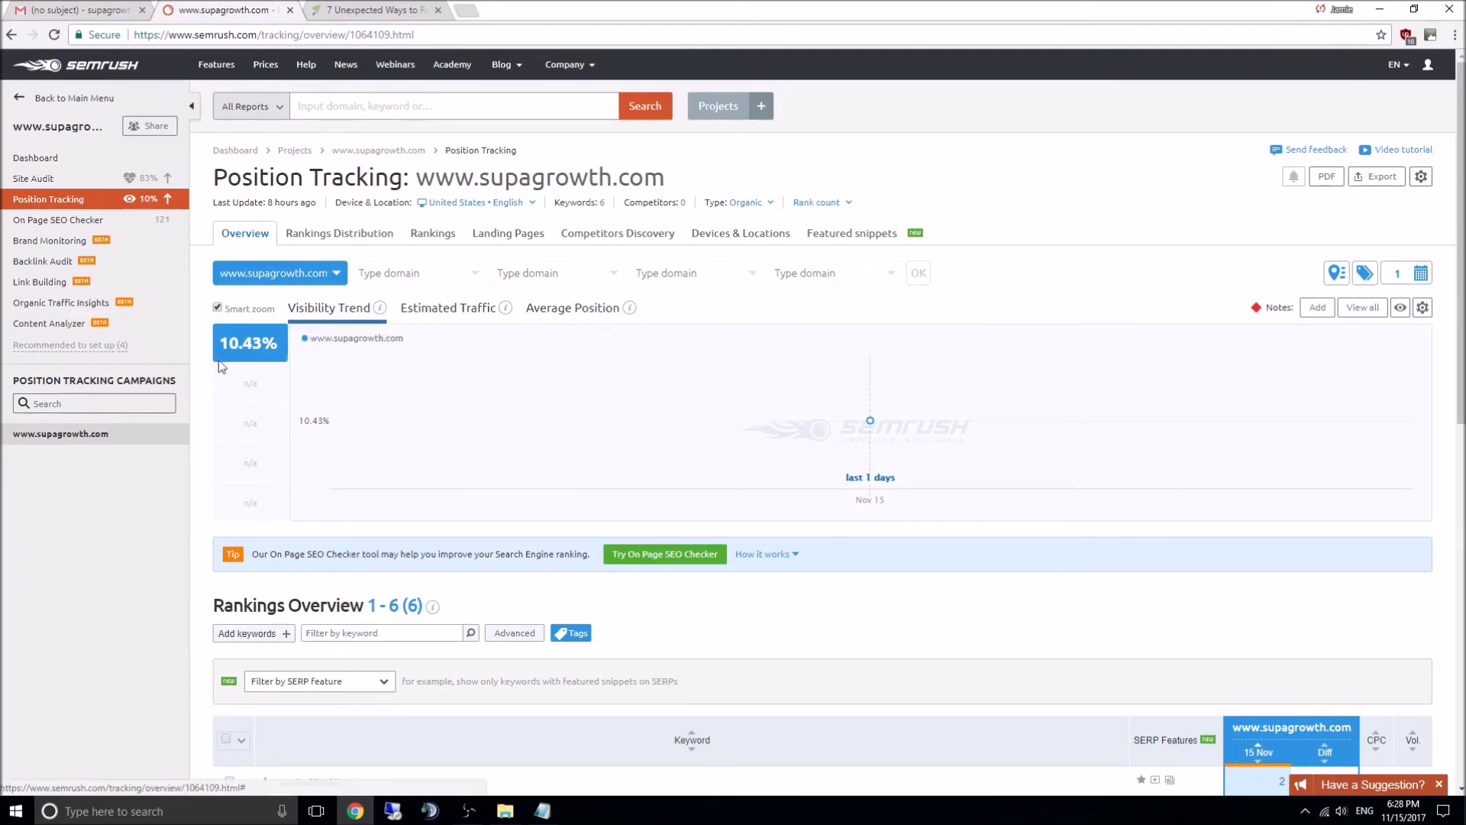
{"action": "mouse_move", "coordinate": [260, 355]}
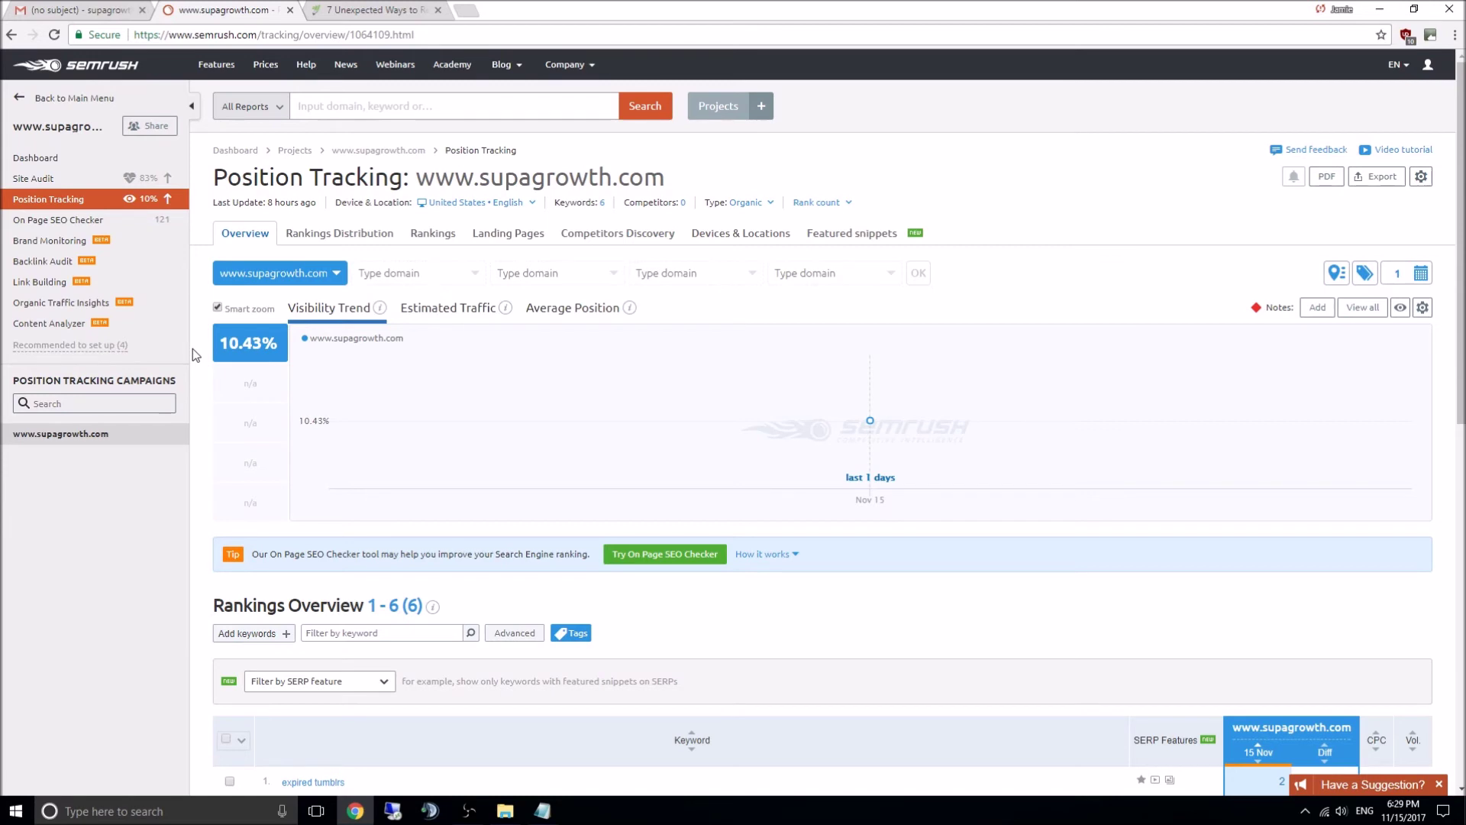
- Select the marketing blog's domain in the top Google result's URL
{"action": "mouse_move", "coordinate": [215, 342]}
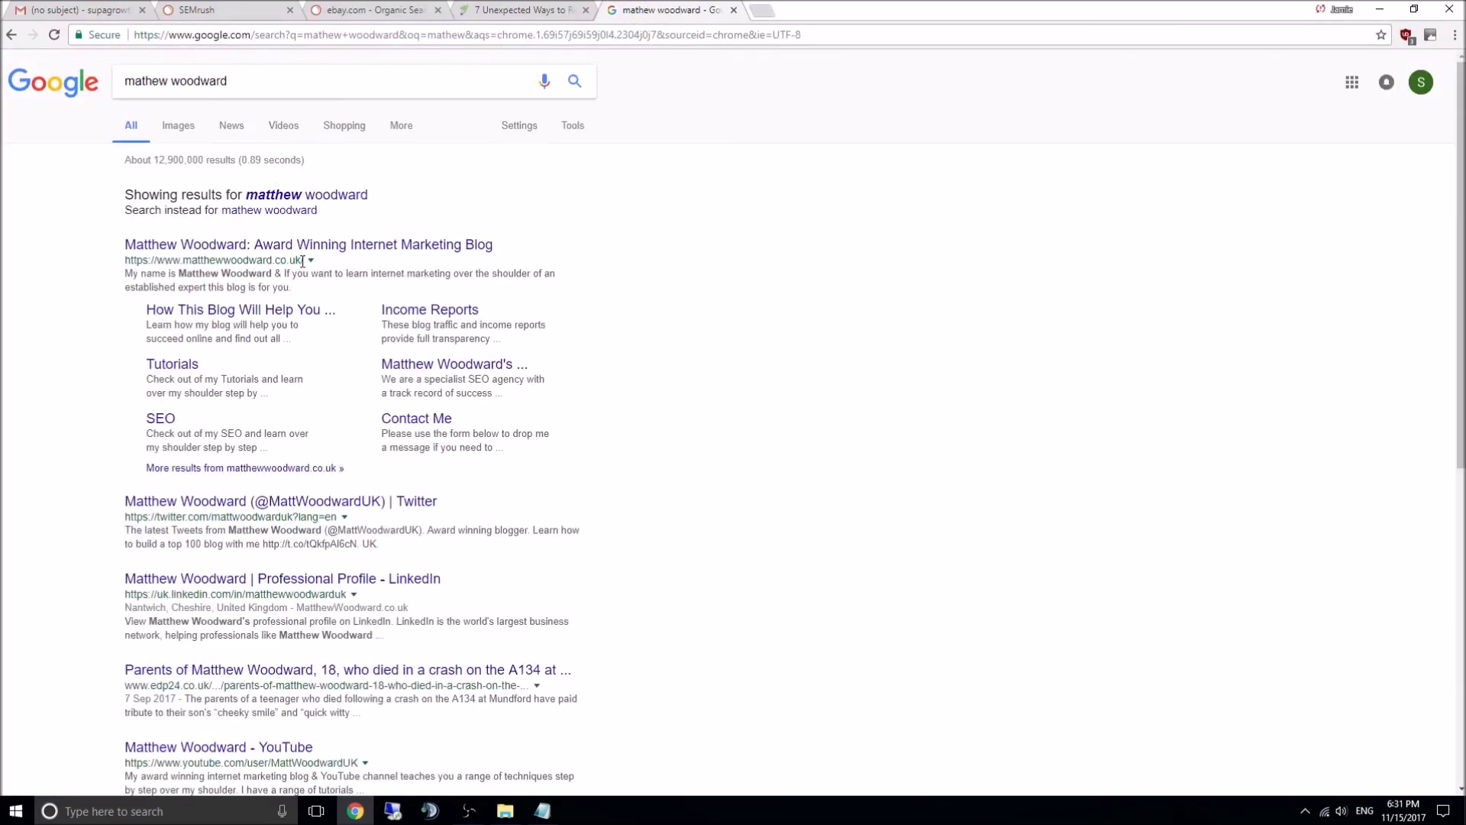
{"action": "left_click_drag", "start_coordinate": [304, 260], "coordinate": [175, 264]}
{"action": "key", "text": "ctrl+c"}
- Run Organic Research in SEMrush on the pasted blog domain
{"action": "left_click", "coordinate": [526, 10]}
{"action": "left_click", "coordinate": [370, 10]}
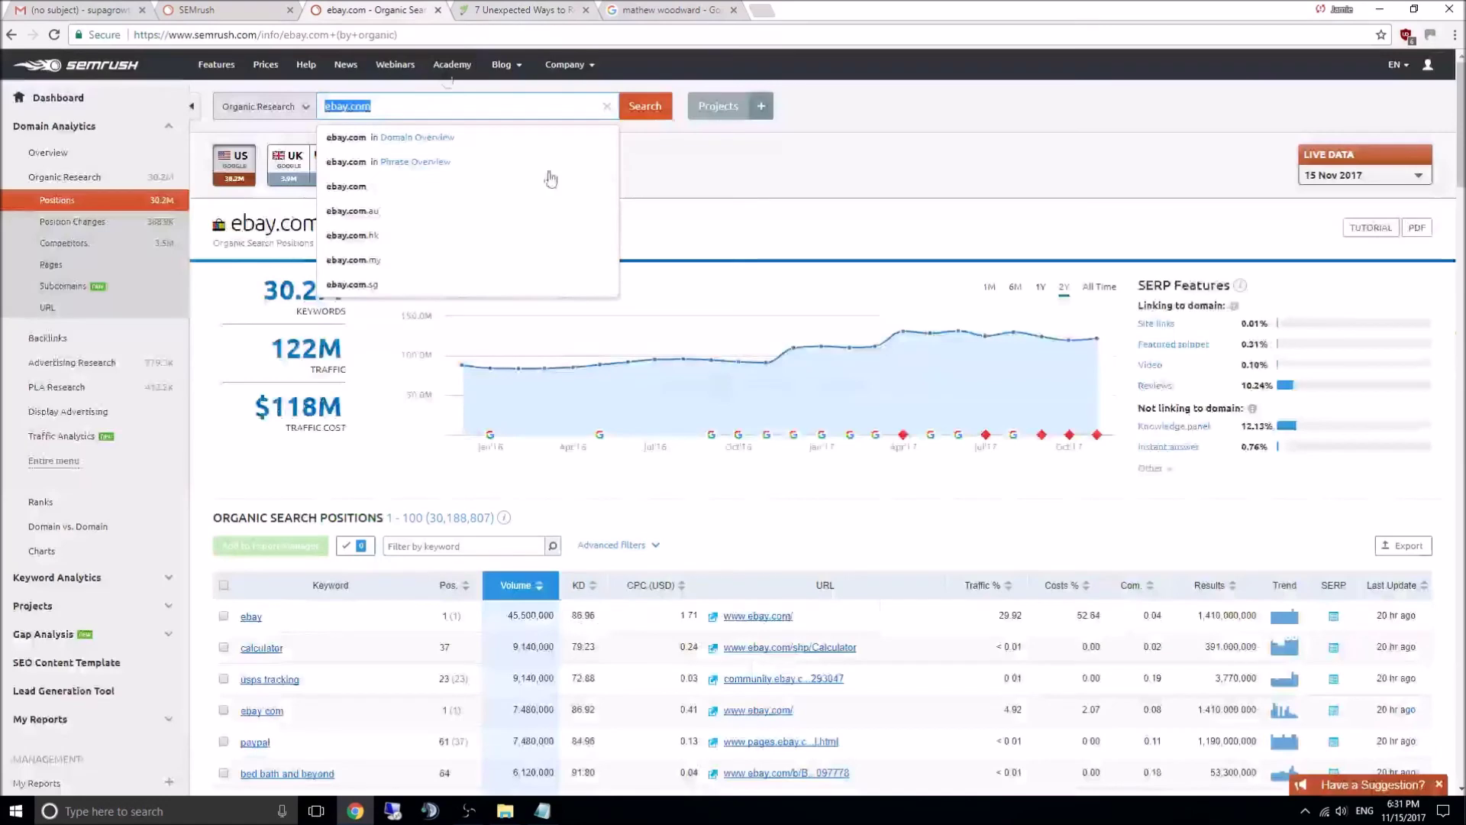
{"action": "key", "text": "ctrl+v"}
{"action": "key", "text": "Return"}
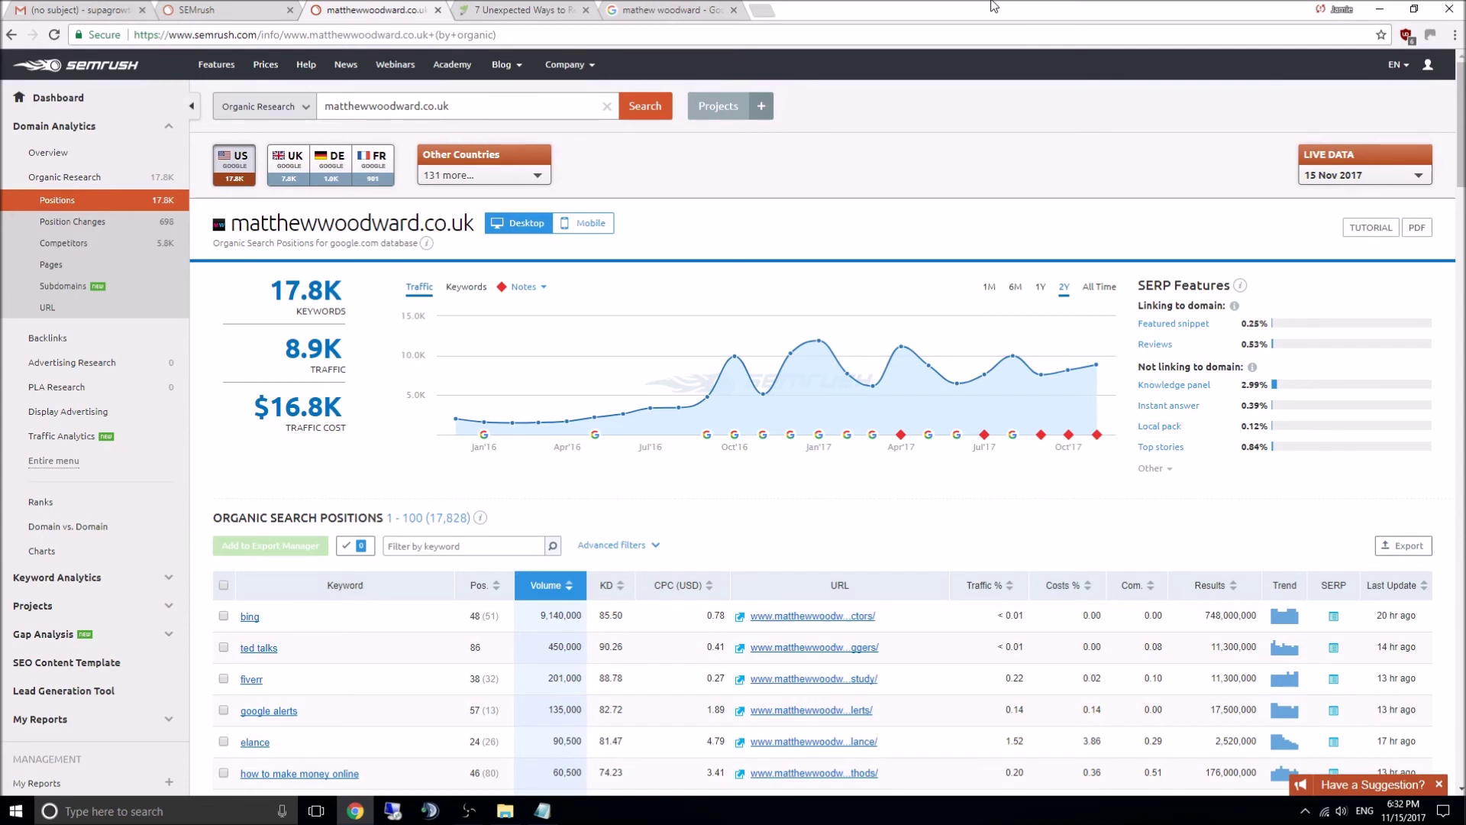
- Replace the searched domain with supagrowth.com and run Organic Research on it
{"action": "left_click", "coordinate": [522, 106]}
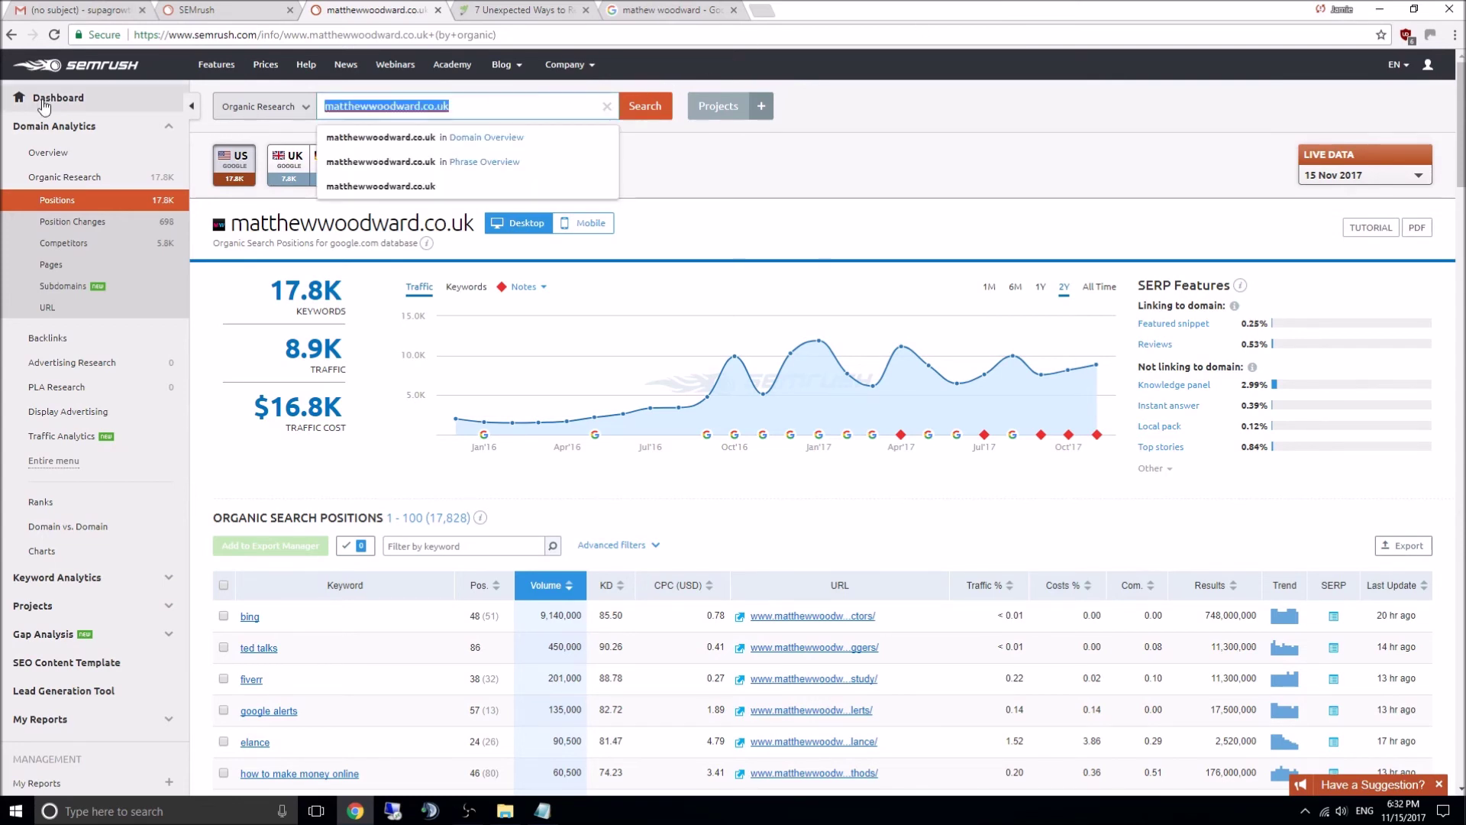
{"action": "type", "text": "supag"}
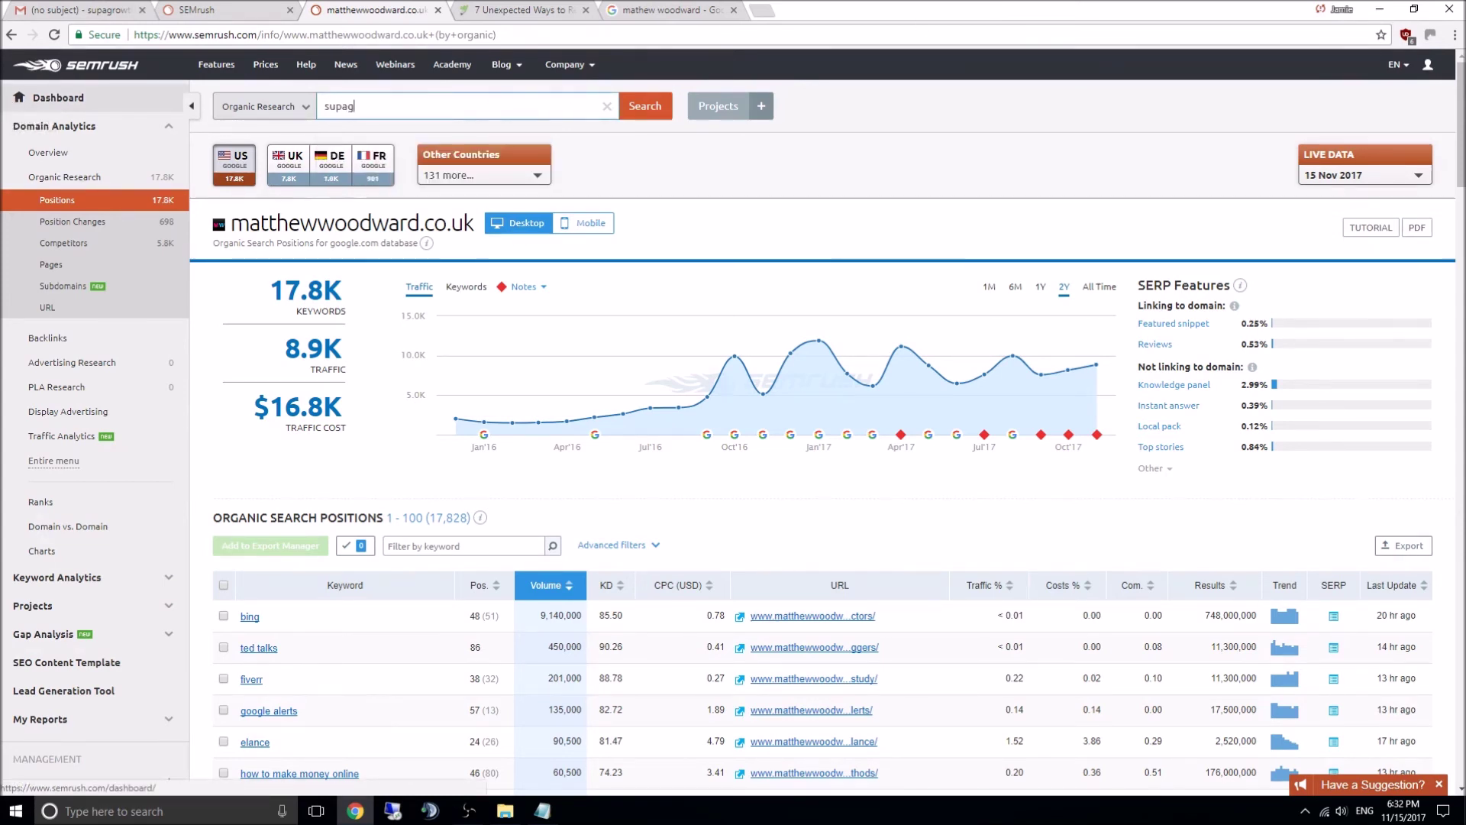
{"action": "type", "text": "rowth.com"}
{"action": "key", "text": "Return"}
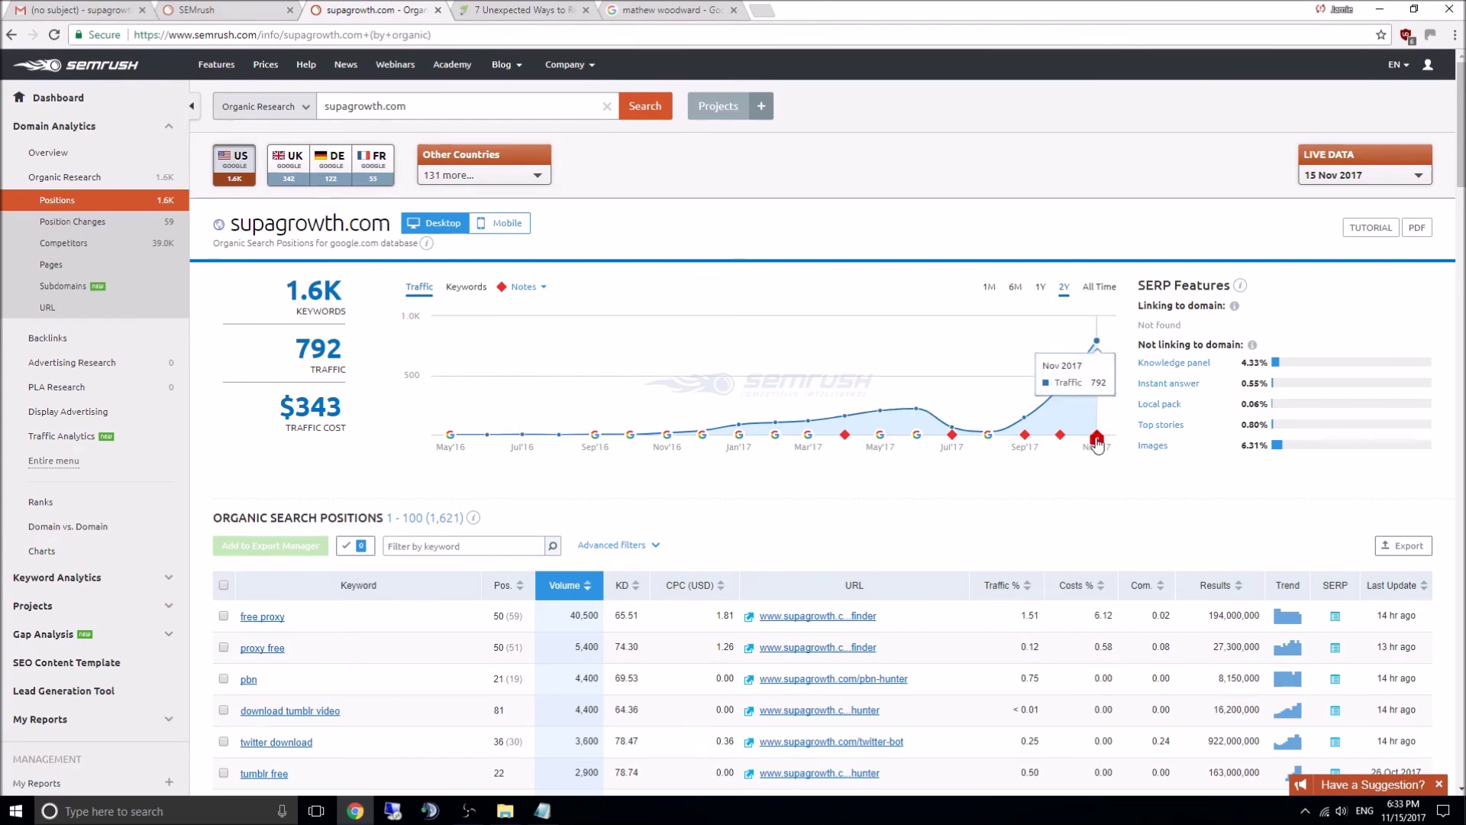
- Read the SEMrush Sensor notes on the Oct, Apr, Jul, Sep, Oct and Nov 2017 chart markers
{"action": "left_click", "coordinate": [1060, 440]}
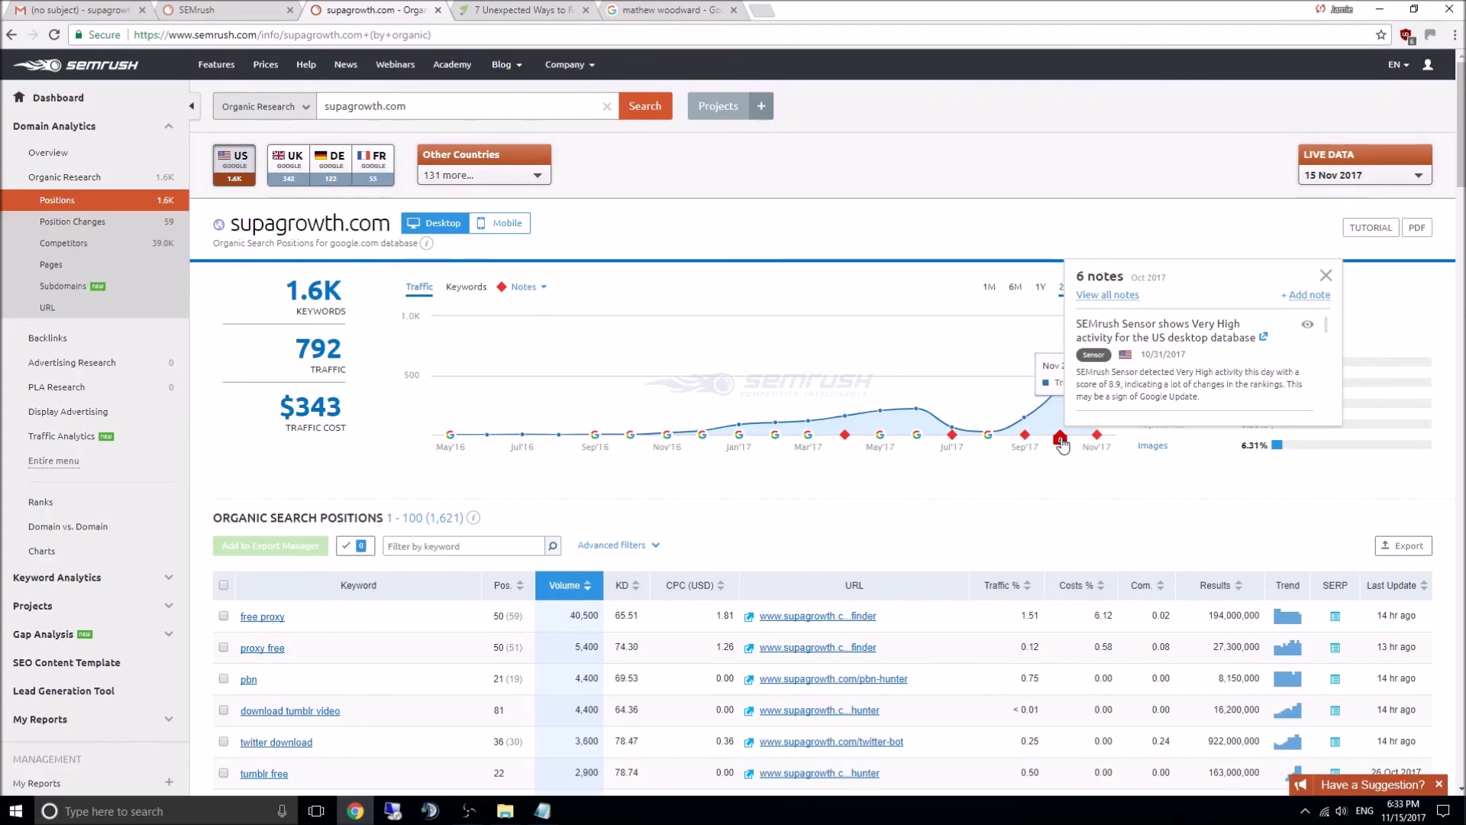
{"action": "left_click", "coordinate": [844, 441]}
{"action": "left_click", "coordinate": [953, 440]}
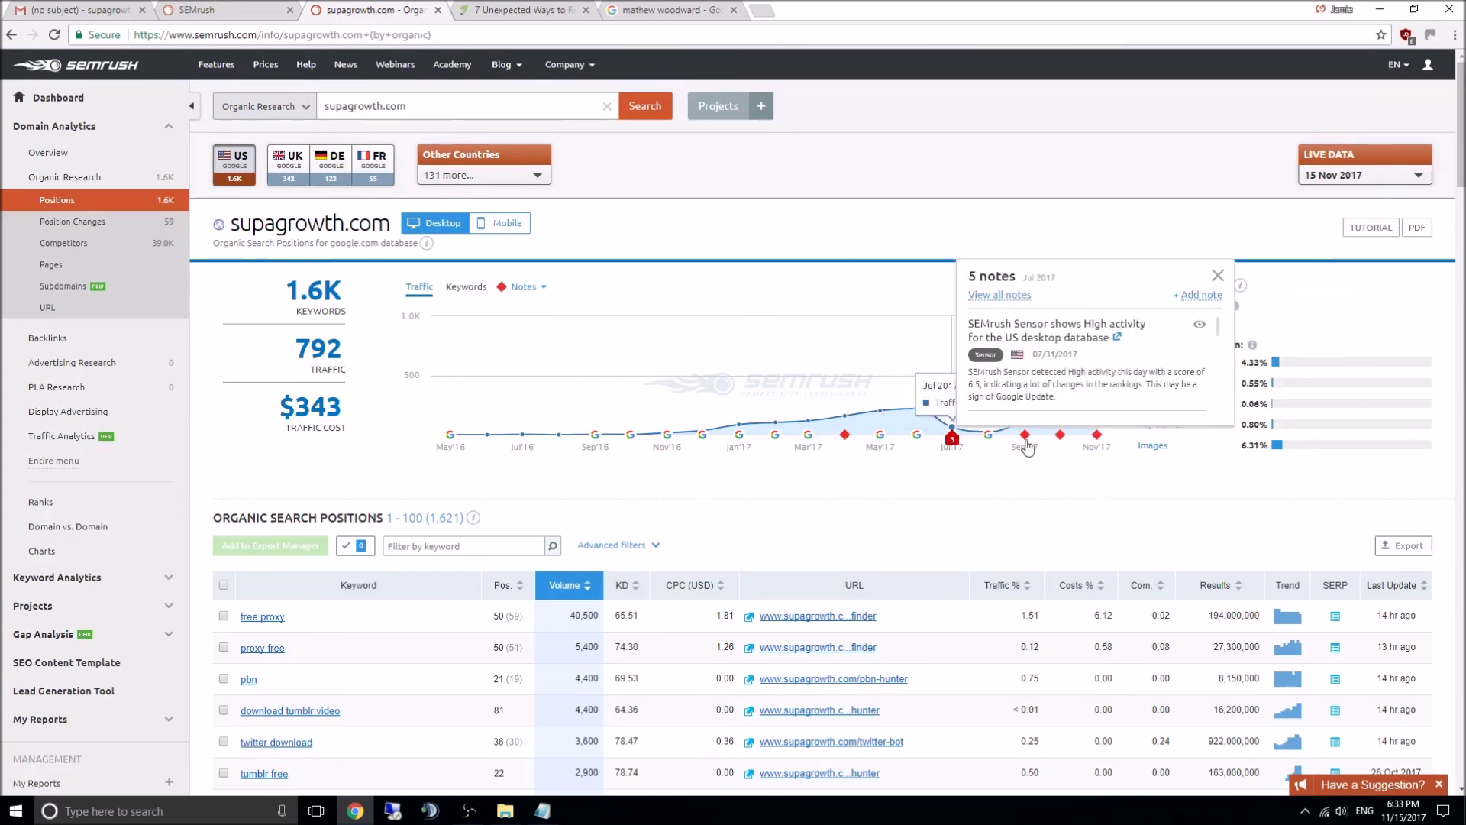
{"action": "left_click", "coordinate": [1025, 439]}
{"action": "left_click", "coordinate": [1060, 436]}
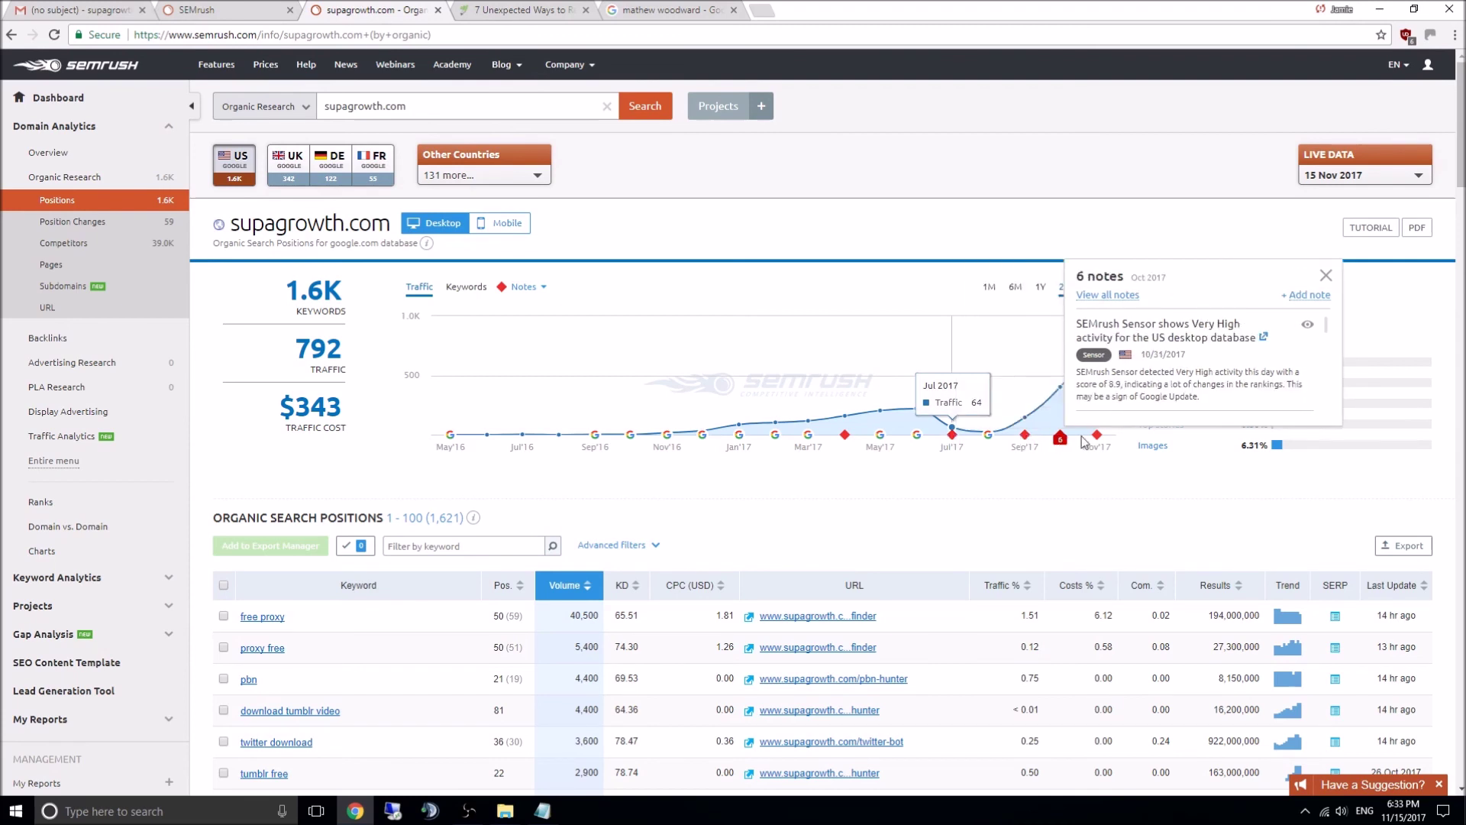
{"action": "left_click", "coordinate": [1096, 438]}
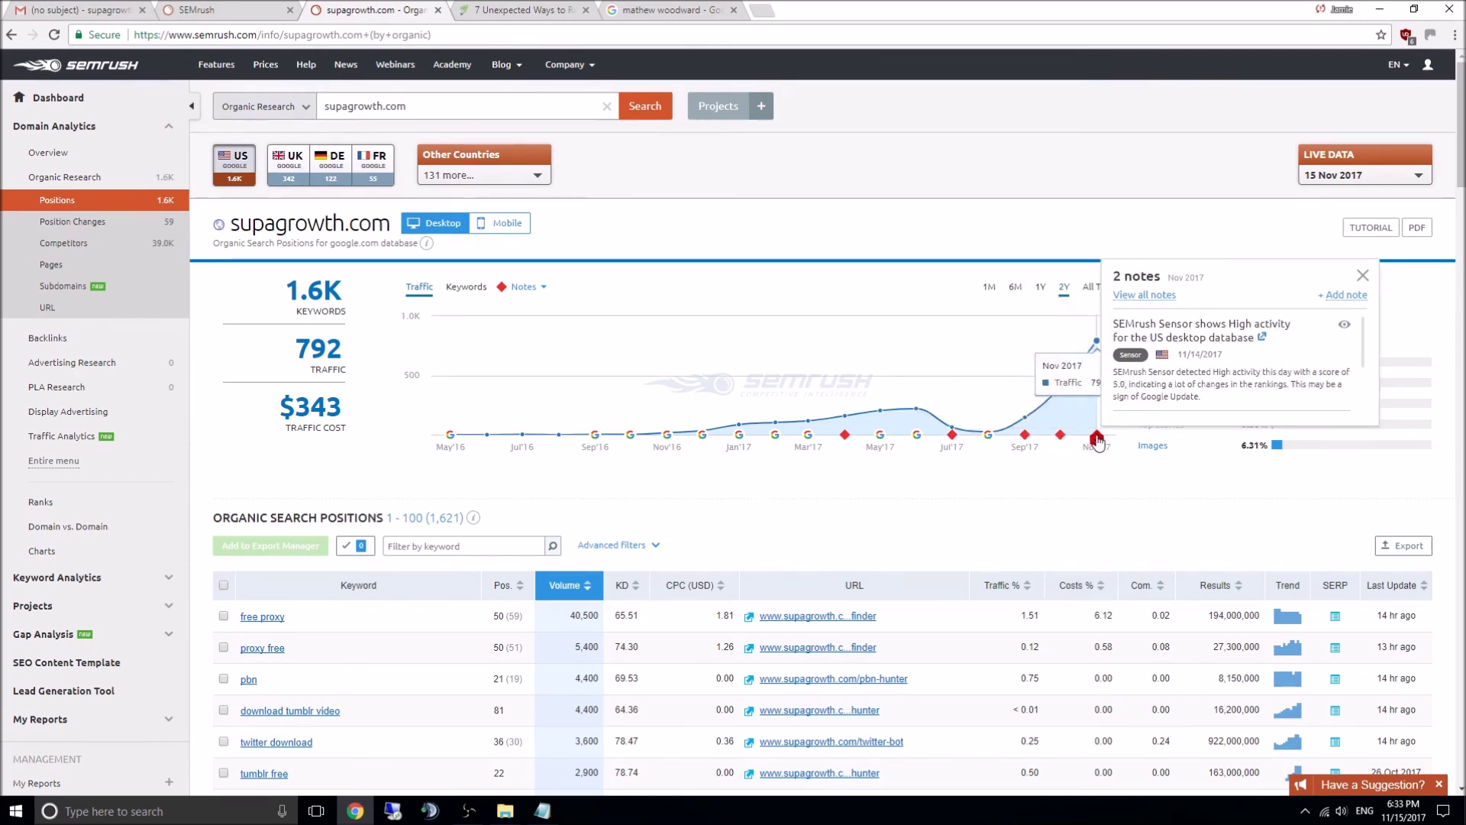